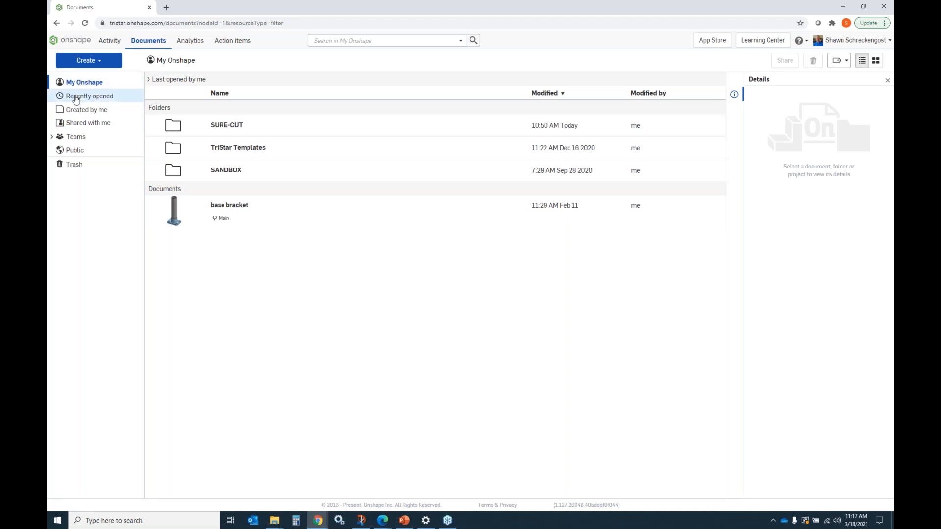
Step: Browse the document list through the Recently opened, Created by me, Shared with me, Teams, Public and My Onshape filters
left_click(80, 98)
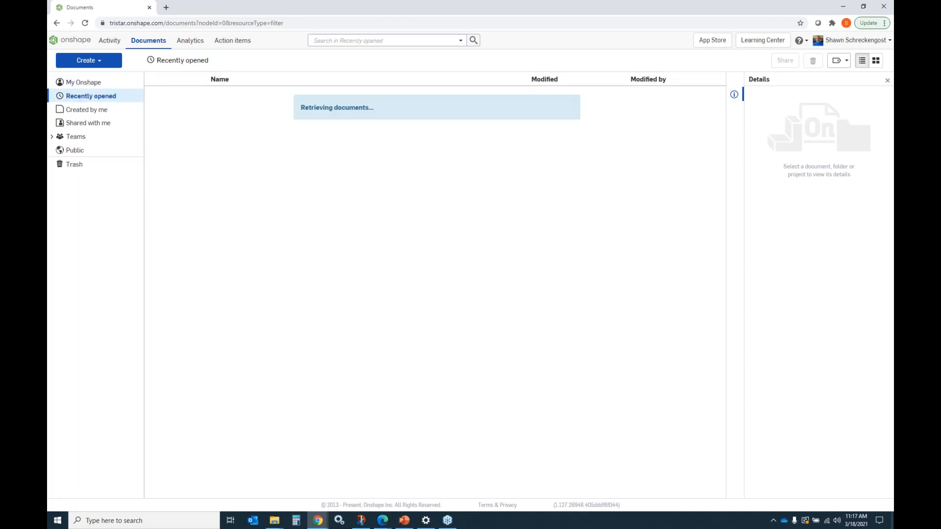
left_click(84, 111)
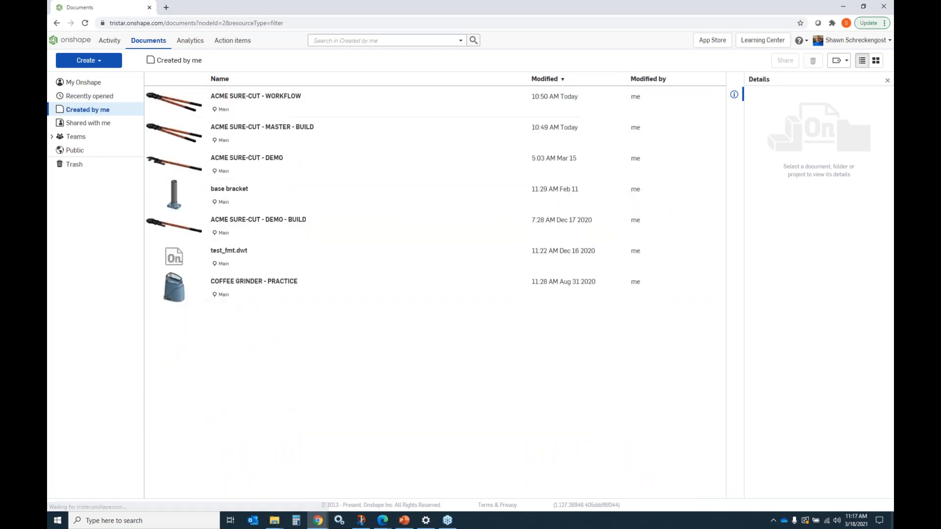
left_click(90, 122)
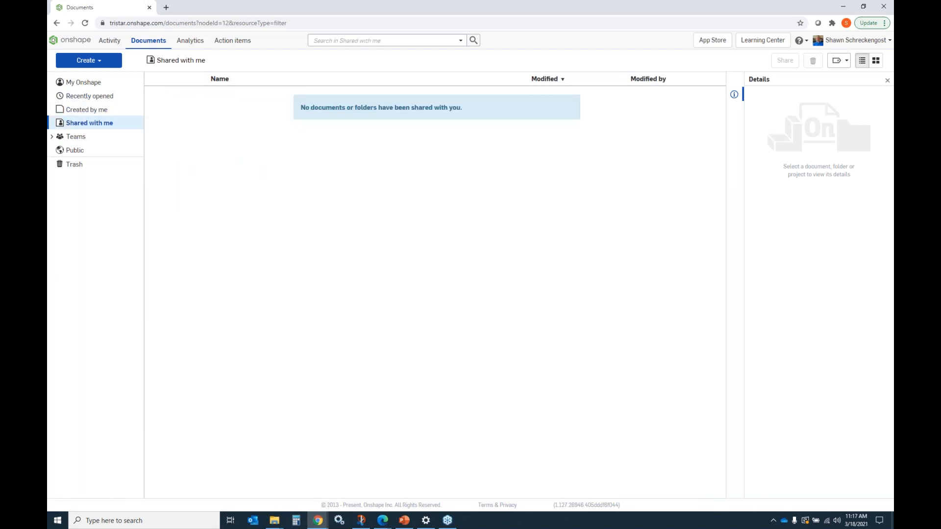
left_click(76, 138)
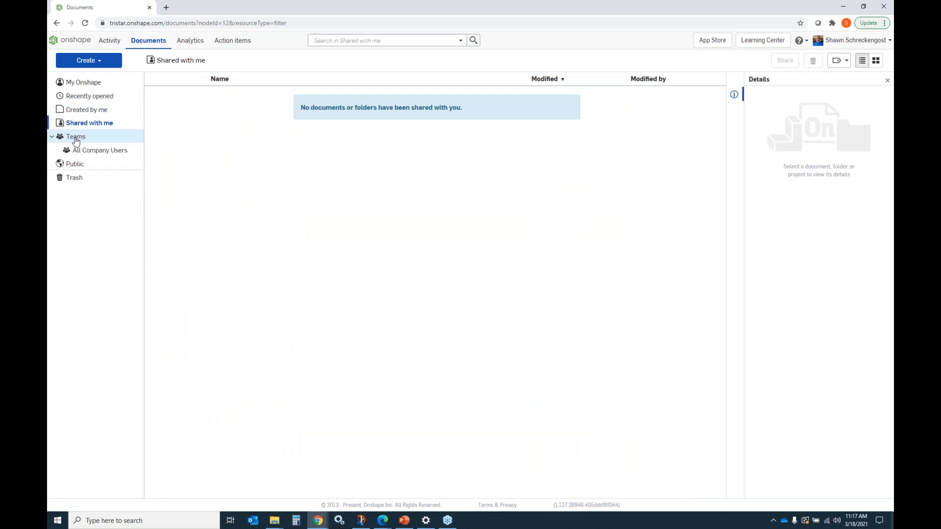
left_click(94, 151)
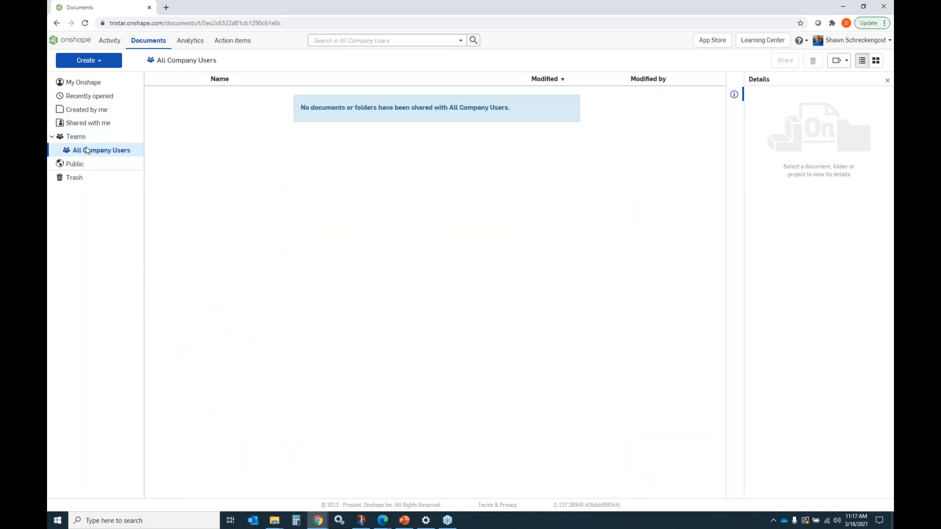
left_click(52, 137)
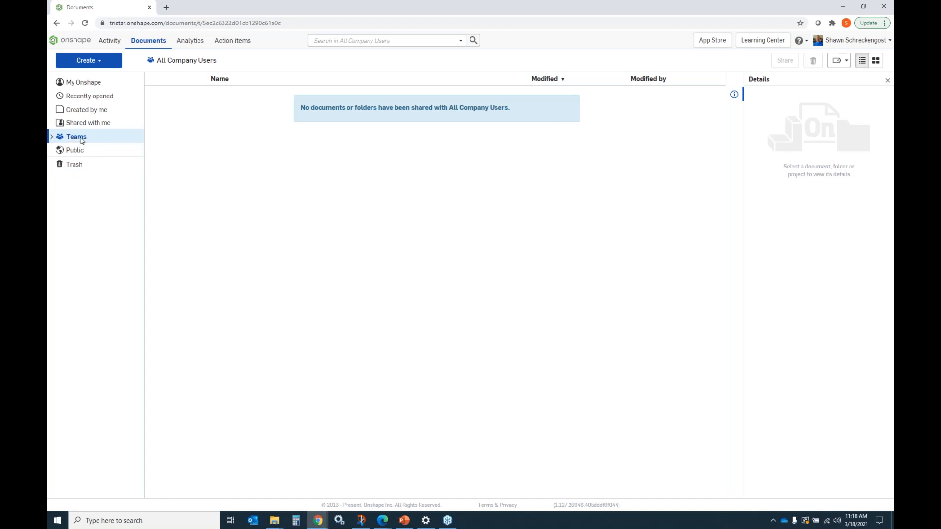
left_click(77, 138)
left_click(78, 152)
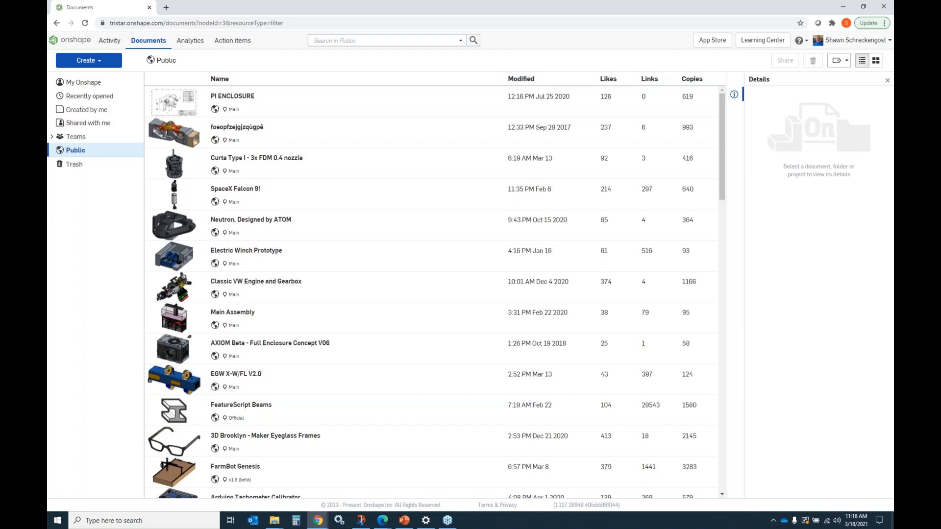
left_click(74, 82)
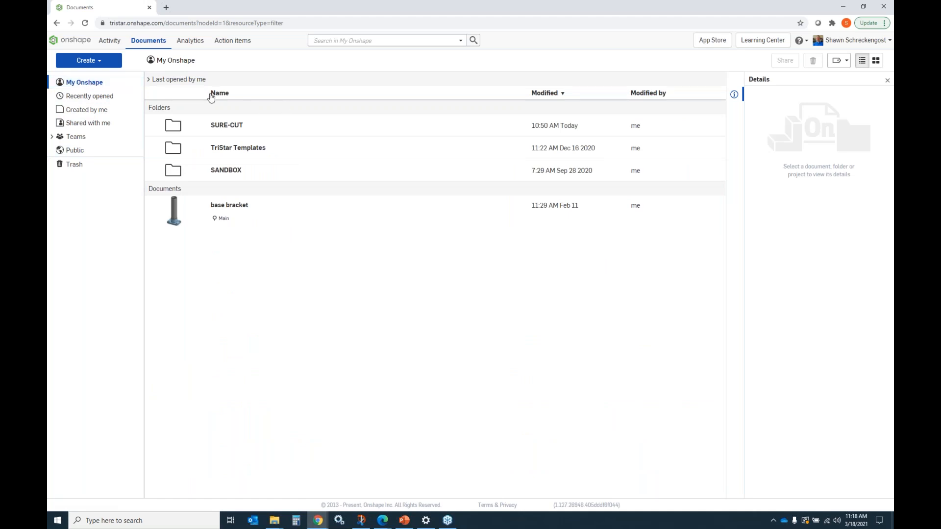
left_click(150, 79)
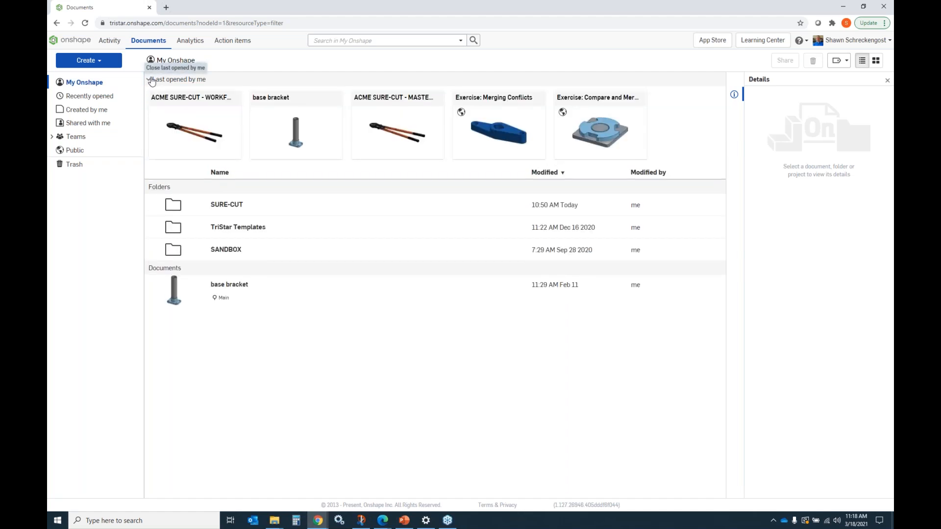
left_click(150, 81)
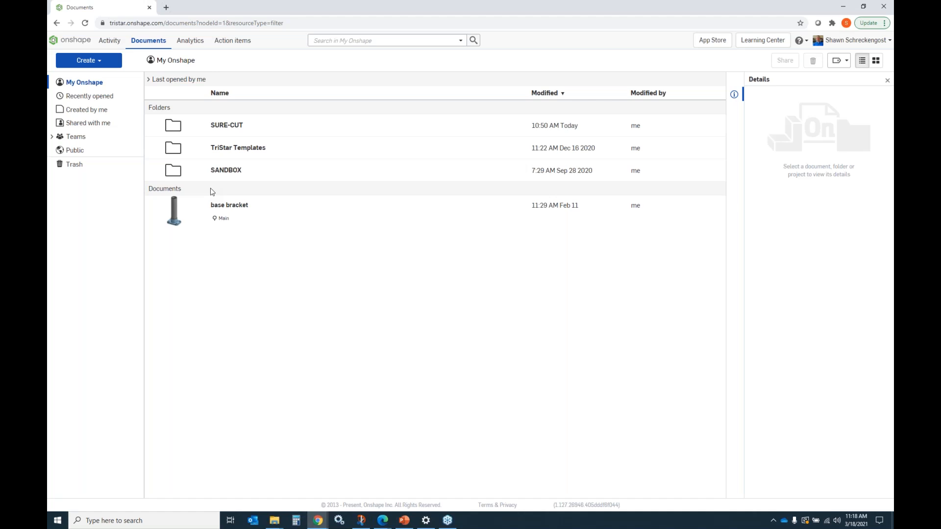
Step: Open the base bracket document and switch between its Part Studio 1 and Assembly 1 tabs
left_click(225, 206)
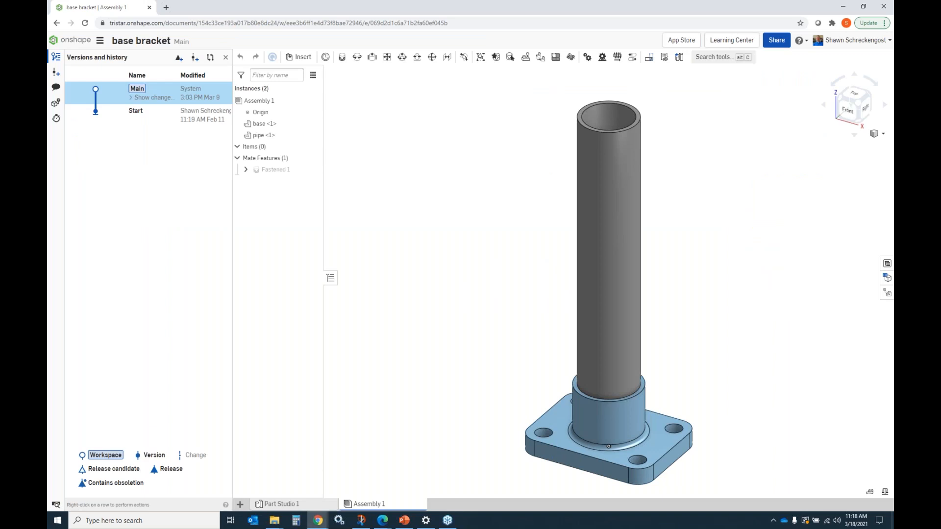
left_click(270, 504)
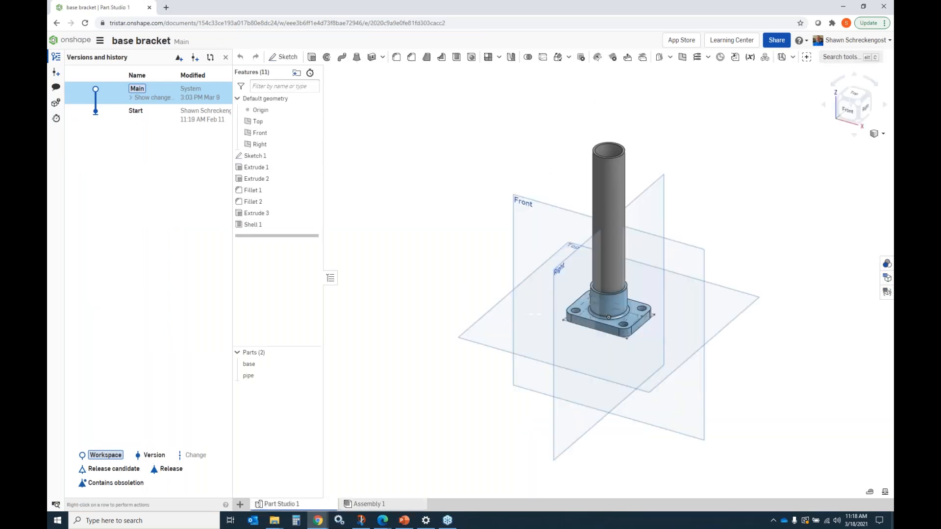
left_click(358, 508)
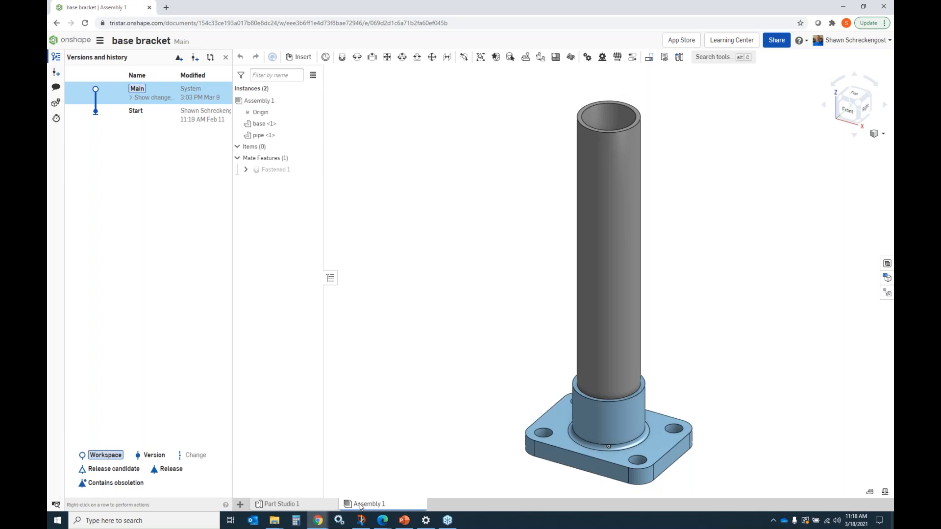
mouse_move(295, 504)
mouse_move(360, 507)
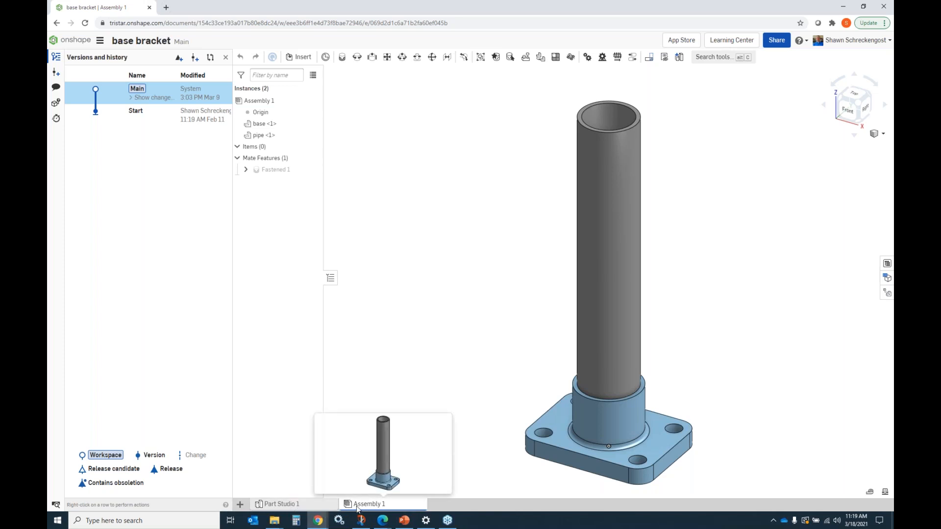
Step: Return to the documents page and browse the TriStar Templates and SANDBOX folders
left_click(241, 505)
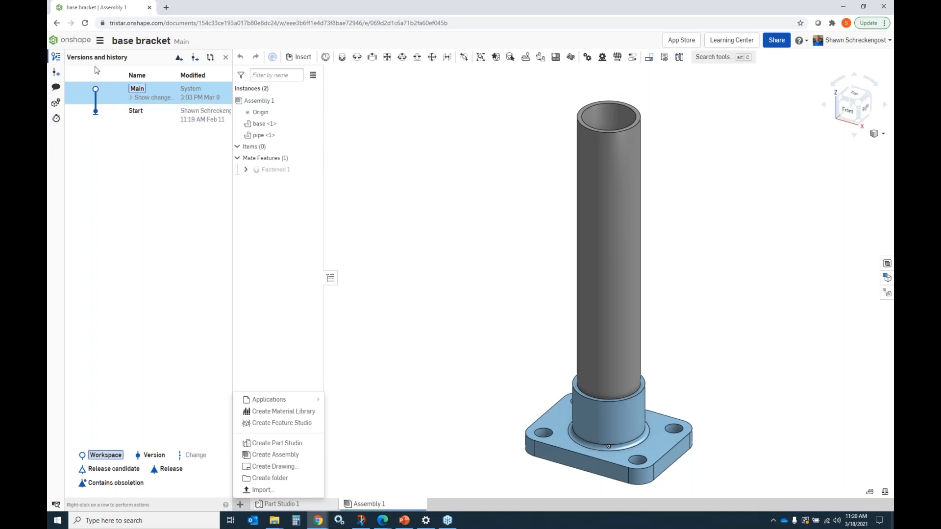
left_click(73, 43)
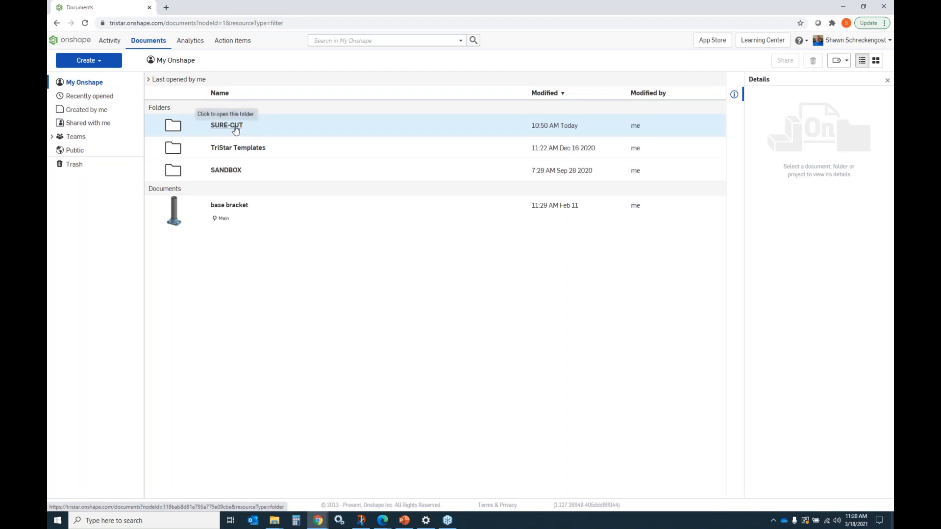
left_click(225, 148)
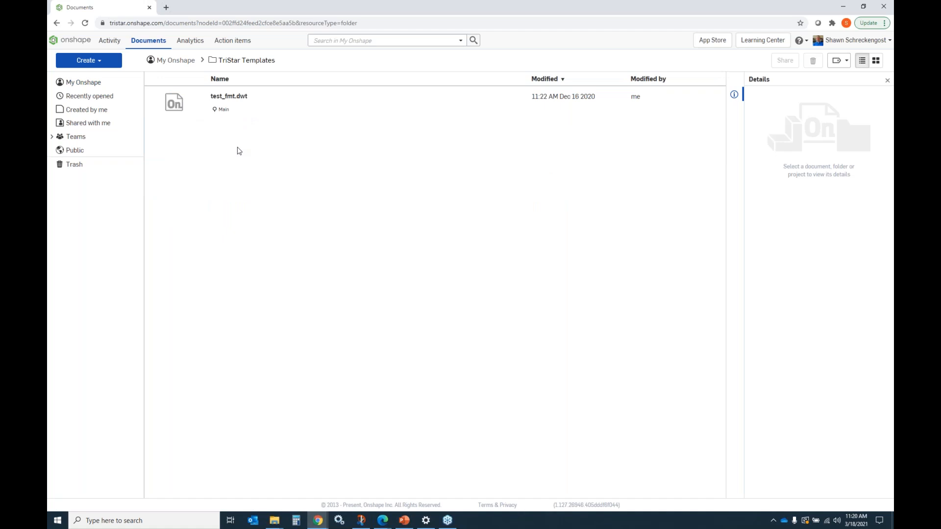
left_click(175, 61)
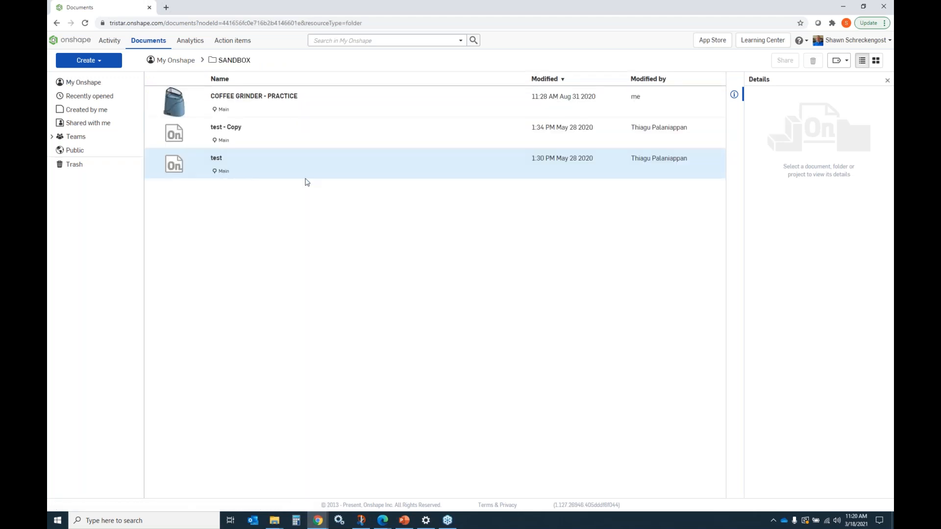
left_click(177, 60)
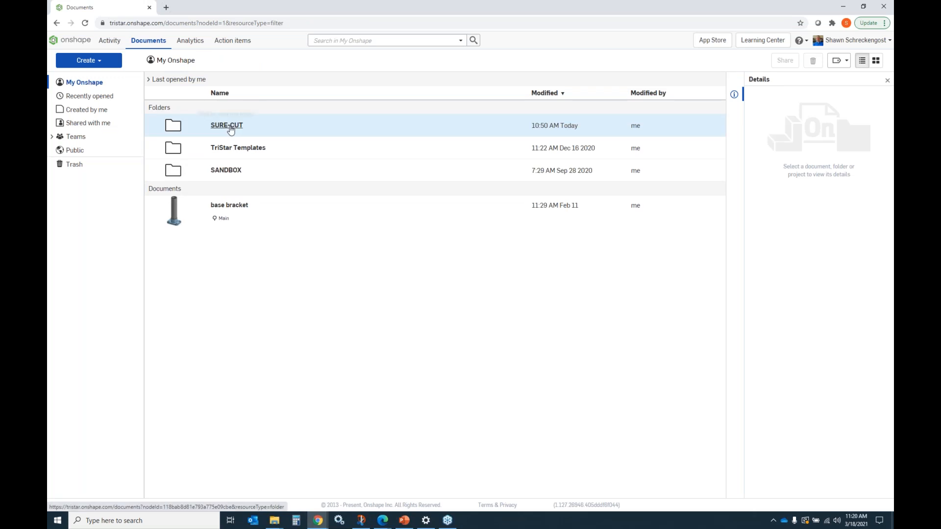
Step: Open the ACME SURE-CUT - WORKFLOW document in the SURE-CUT folder and switch between its parts and assembly tabs
left_click(227, 115)
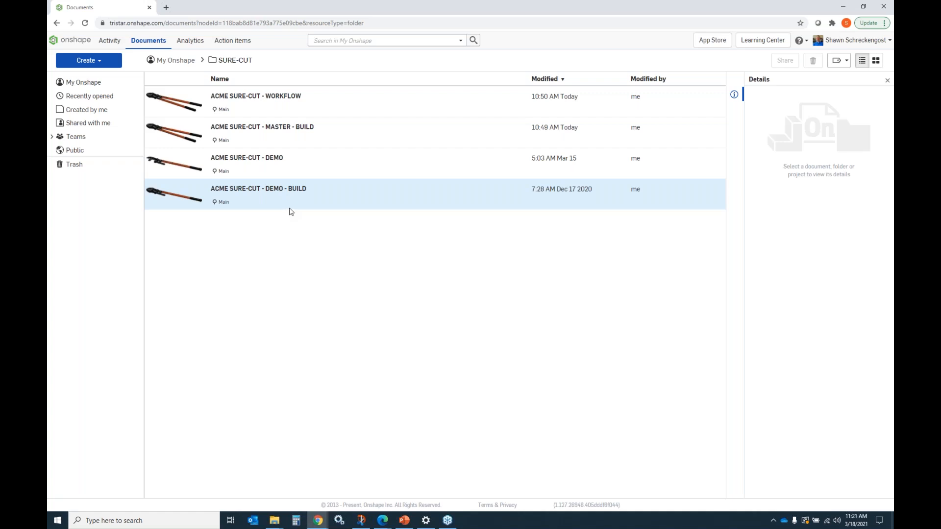
left_click(244, 96)
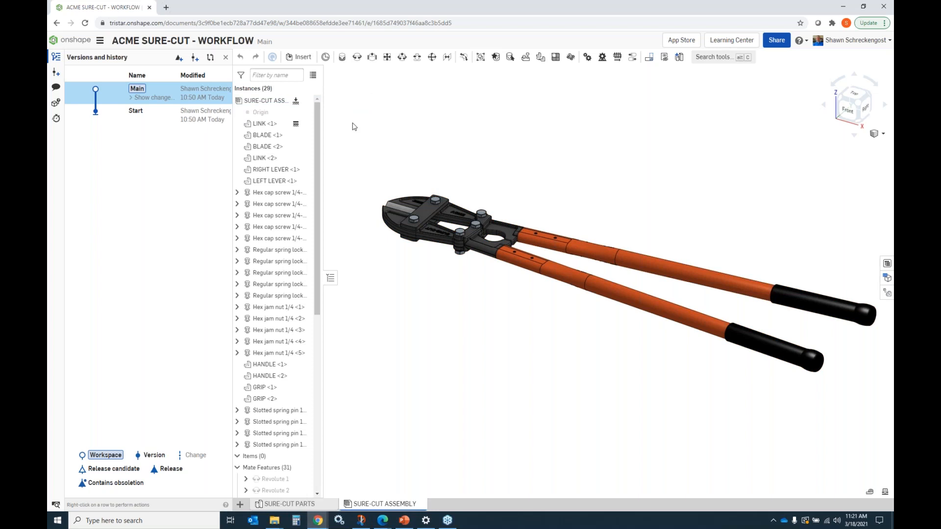
left_click(298, 505)
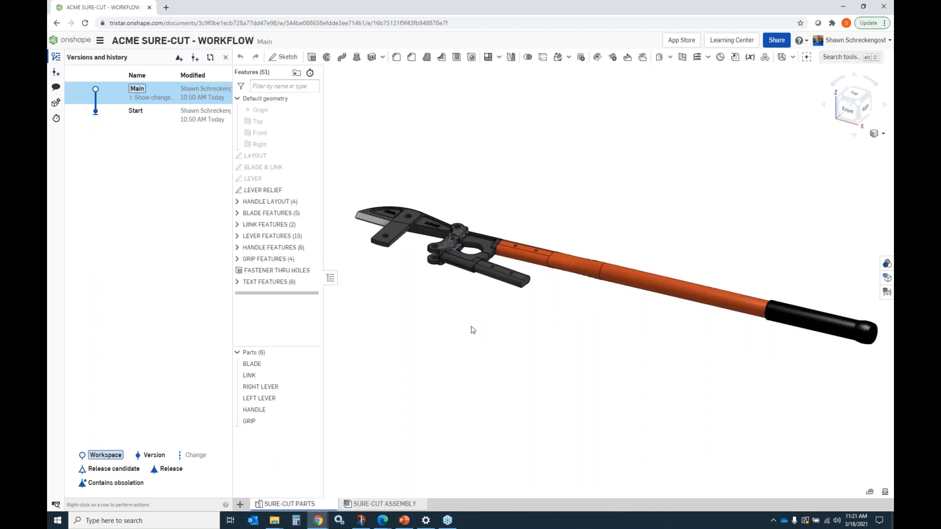
left_click(394, 505)
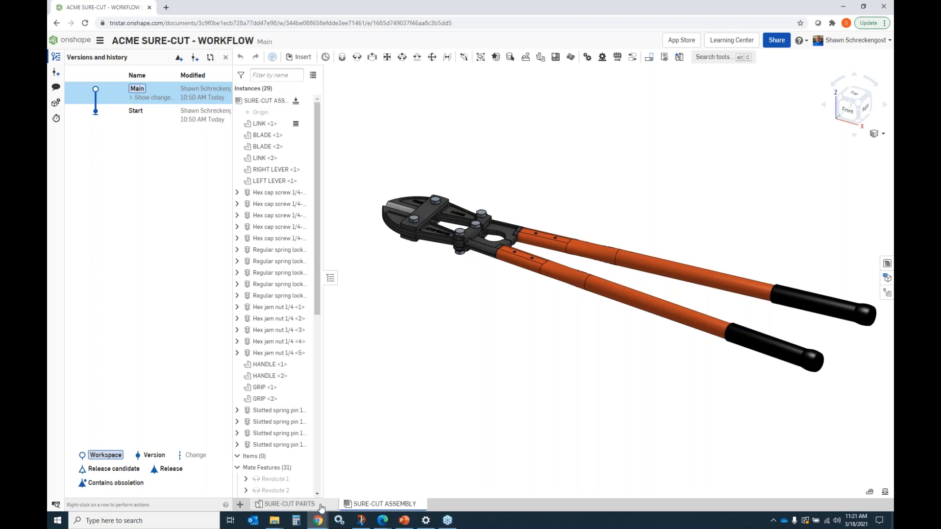
mouse_move(321, 509)
Step: Add a new Part Studio tab to the document and delete it again
left_click(242, 505)
left_click(273, 446)
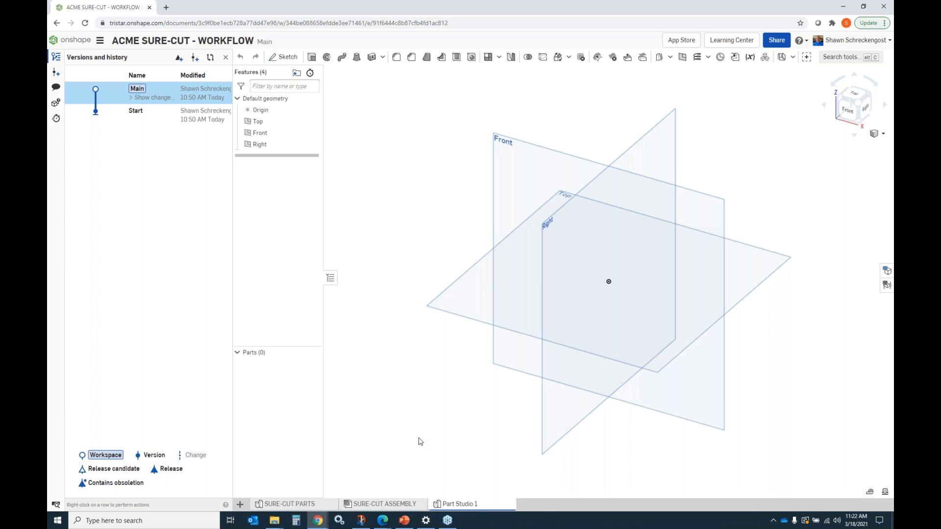
right_click(472, 505)
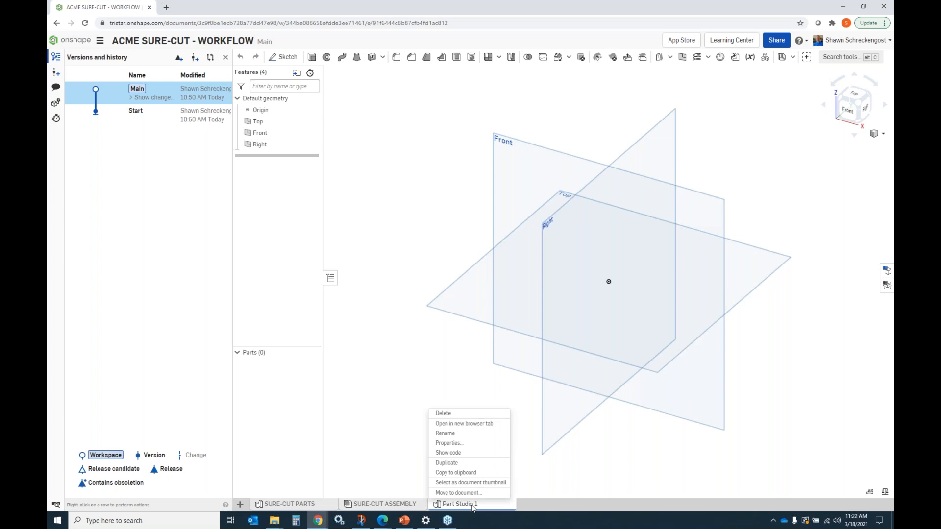
left_click(461, 414)
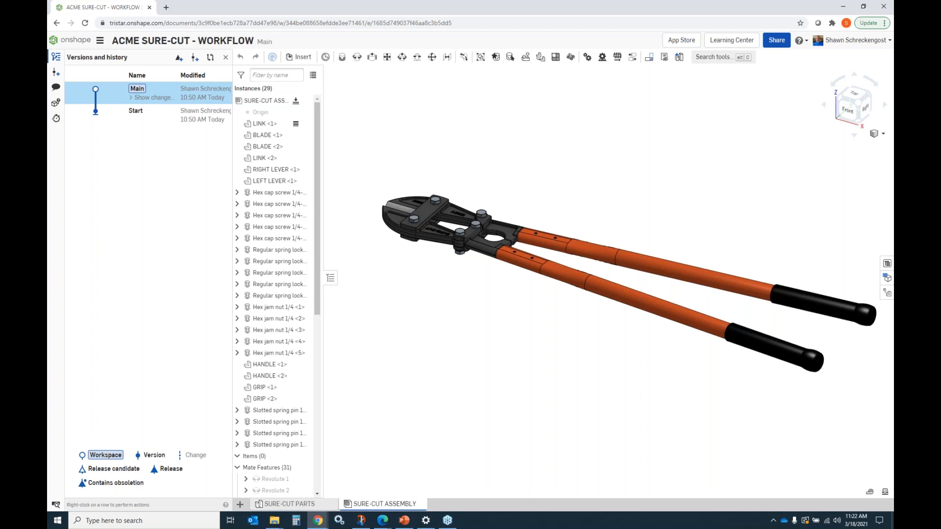
Step: Open the SURE-CUT folder's share settings from My Onshape and review its Individuals, Teams and Invite guests options
left_click(70, 45)
left_click(93, 83)
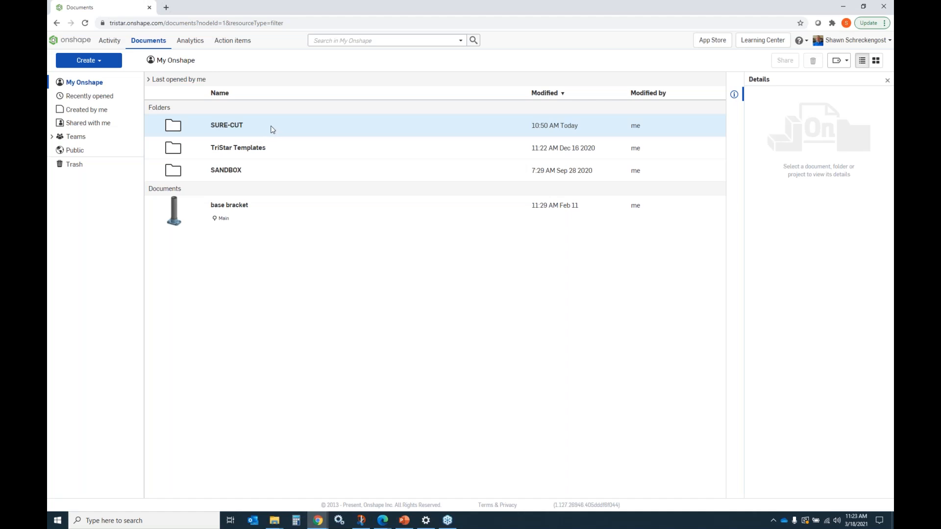
right_click(273, 130)
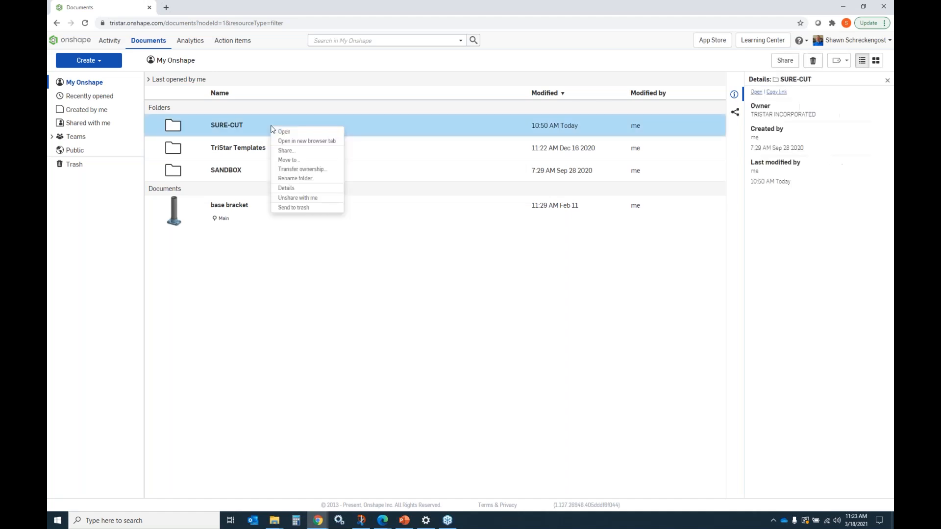
left_click(284, 152)
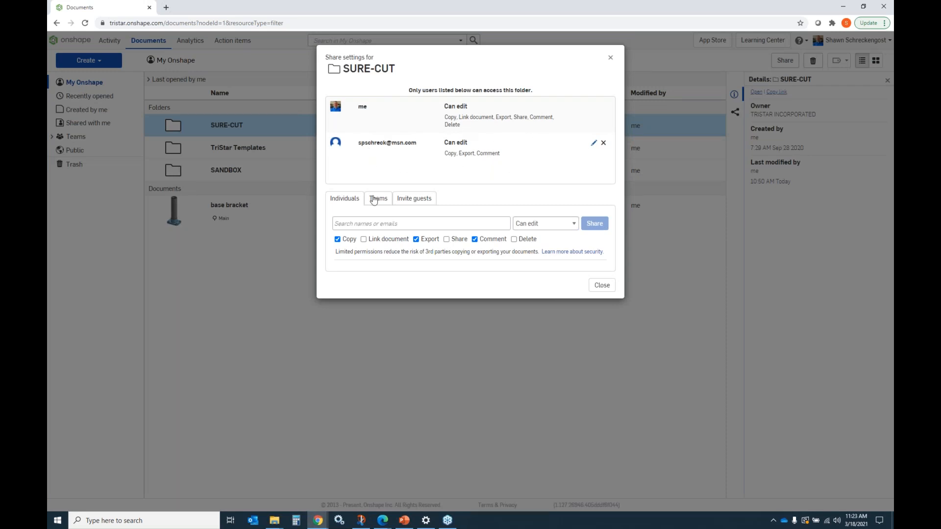
left_click(363, 224)
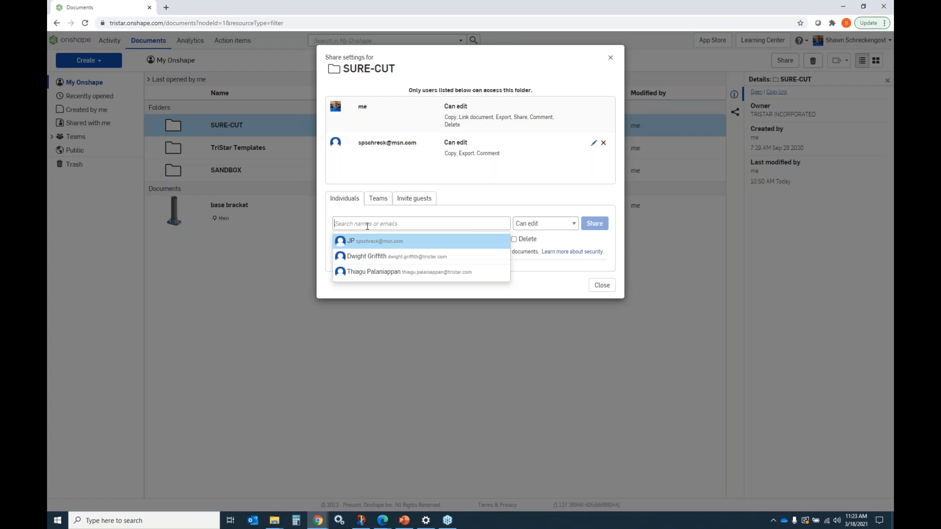
left_click(379, 200)
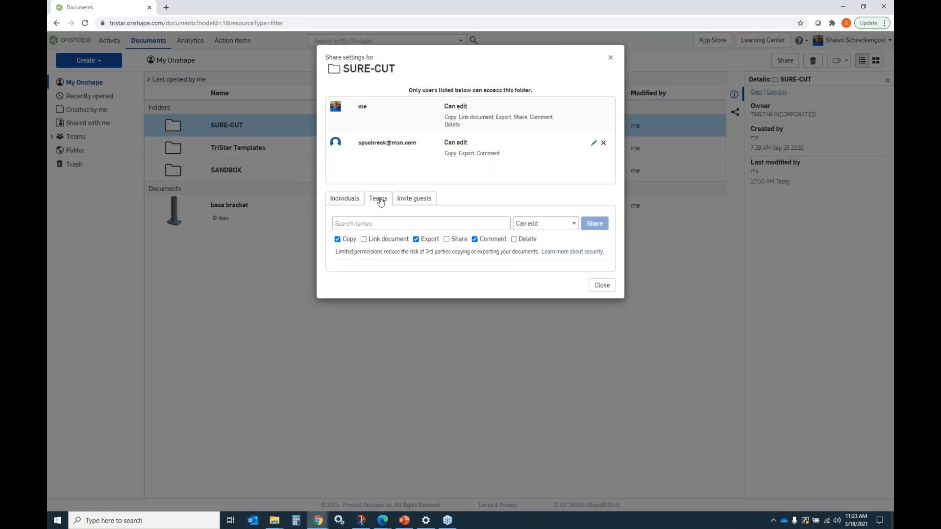
left_click(413, 201)
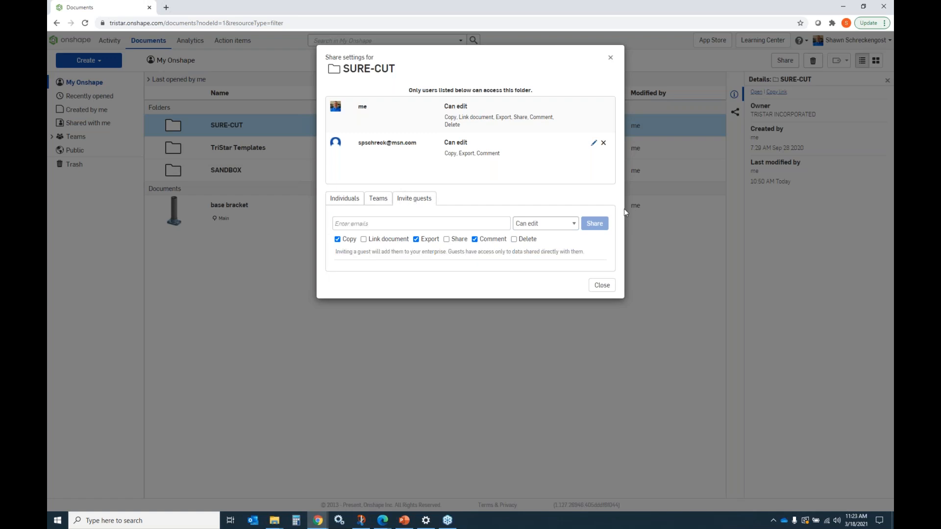
left_click(602, 286)
Step: Open the SANDBOX folder's share settings and browse the individuals available to share with before closing
right_click(294, 171)
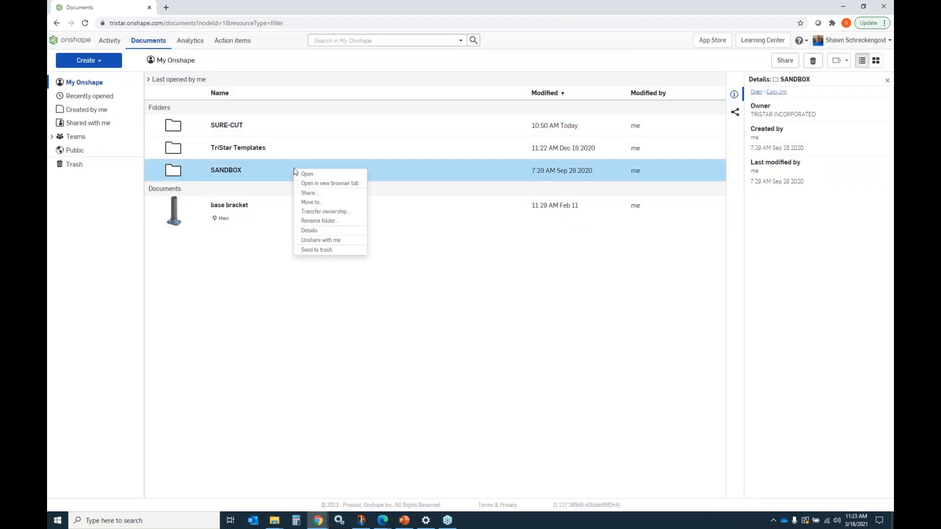
left_click(325, 192)
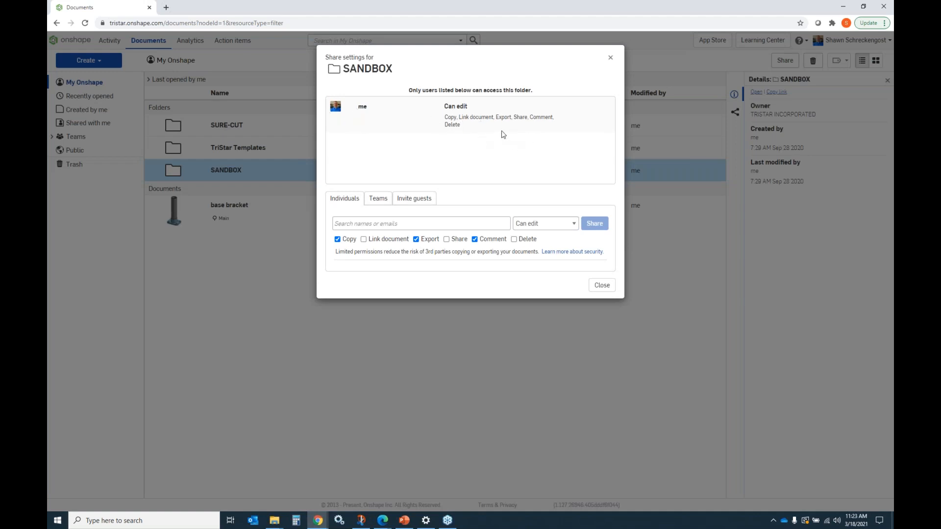
left_click(381, 224)
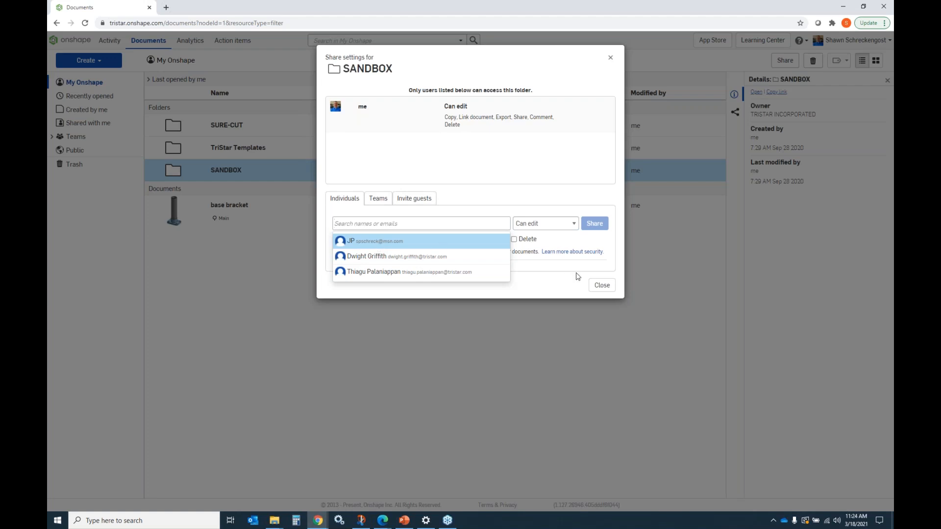
left_click(602, 285)
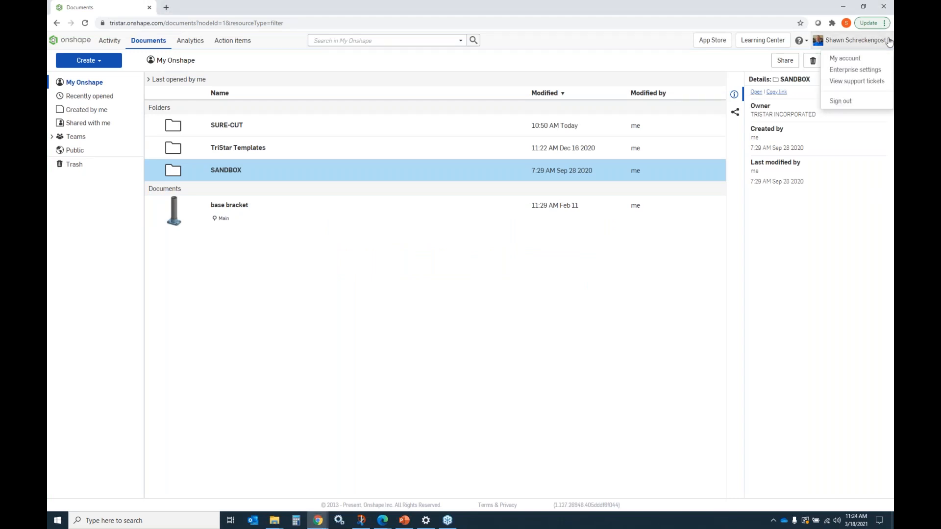
Step: Open the enterprise settings and create a new team named Sure-Cut
left_click(843, 71)
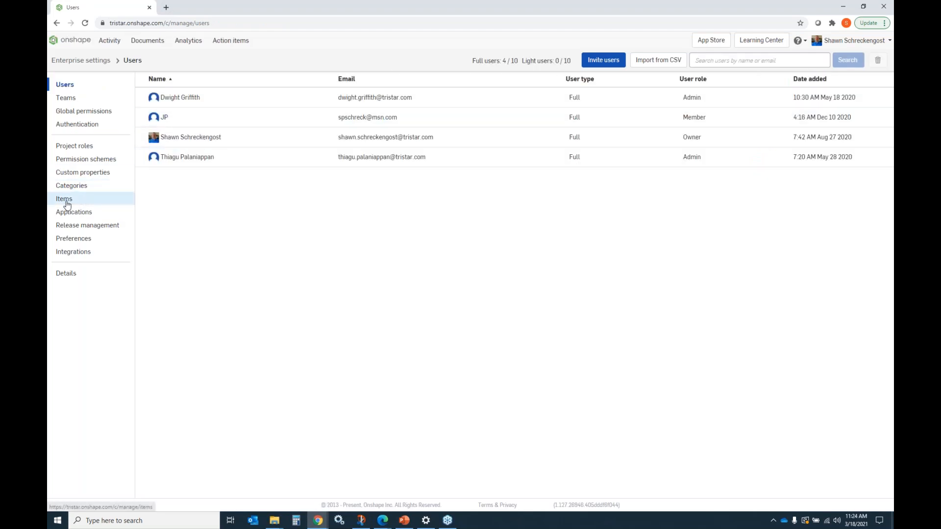
left_click(68, 99)
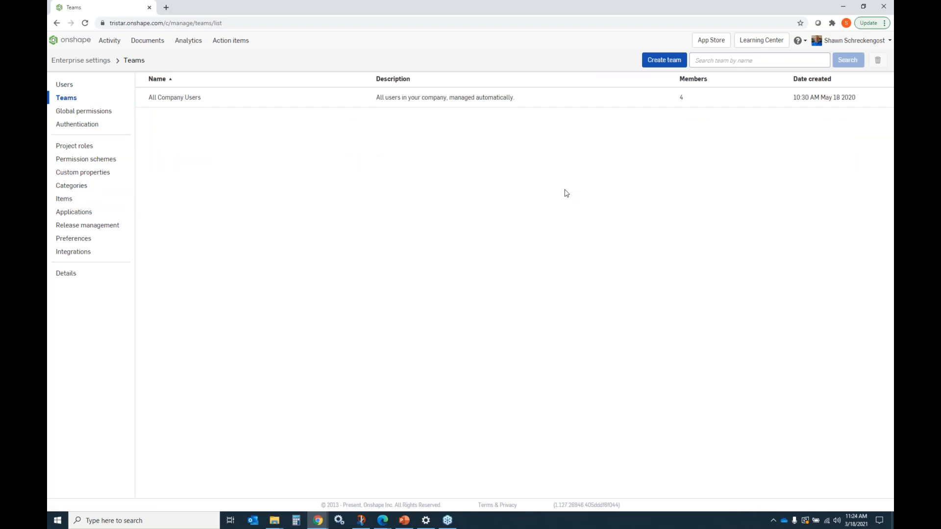
left_click(667, 63)
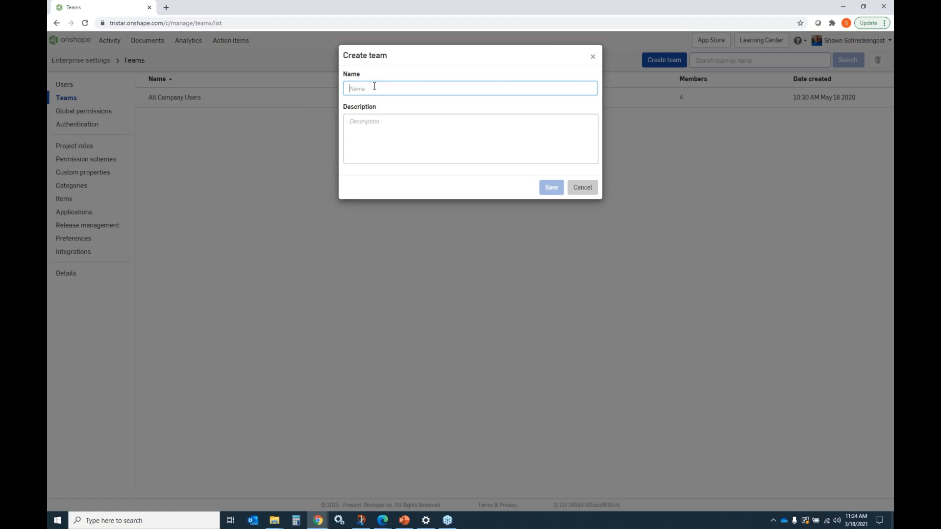
type("Sure-Cut")
left_click(552, 187)
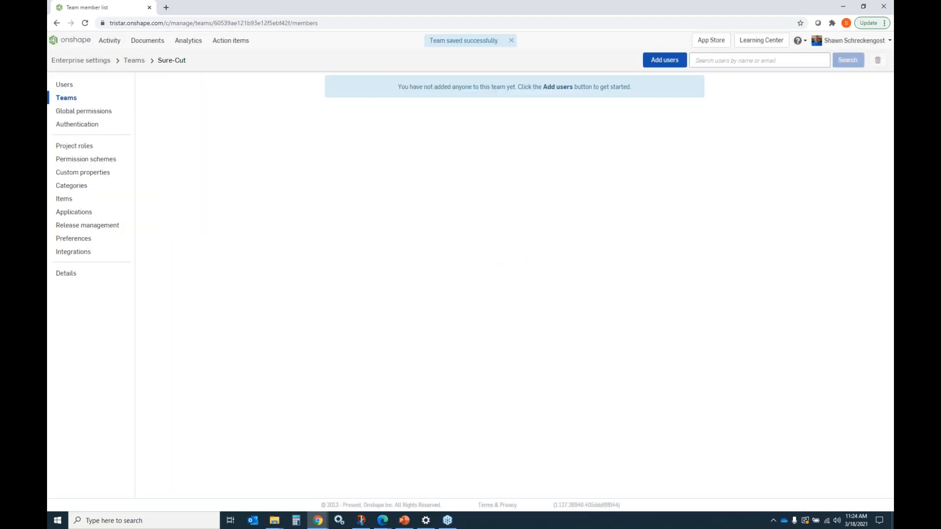
Step: Open the Sure-Cut team's member list and add the first company user to it
left_click(76, 99)
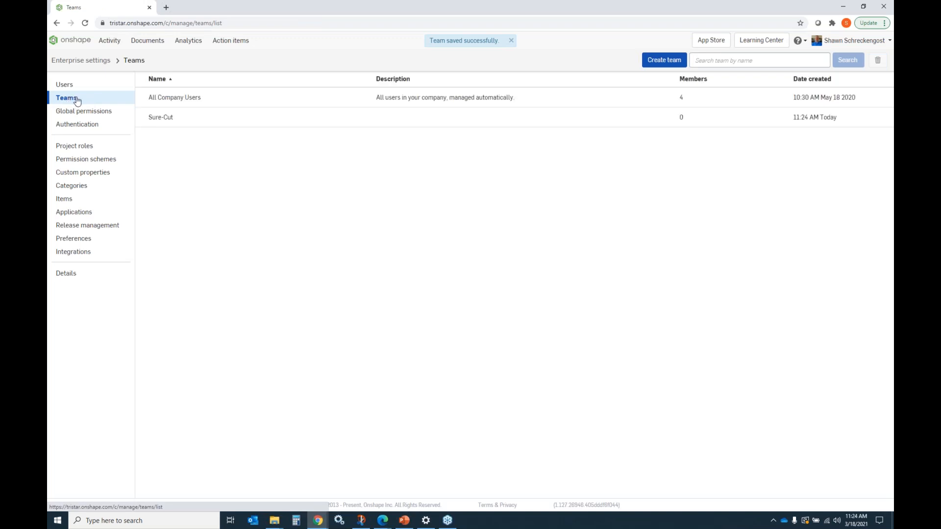
left_click(554, 122)
right_click(555, 122)
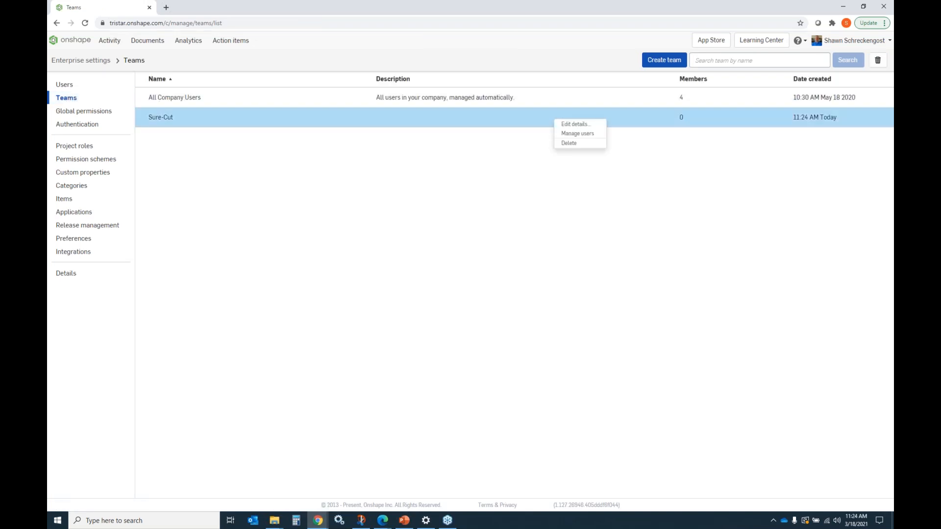
left_click(571, 134)
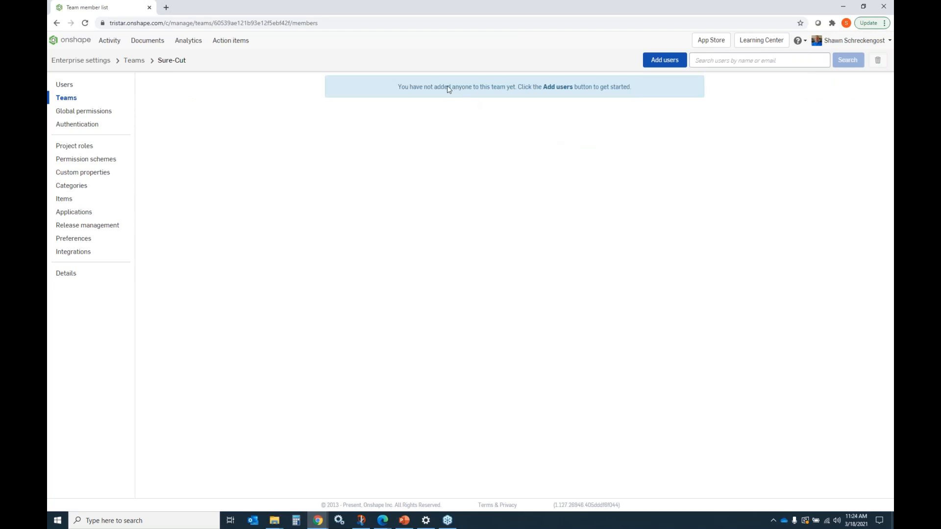
left_click(66, 97)
left_click(381, 122)
double_click(381, 122)
left_click(668, 61)
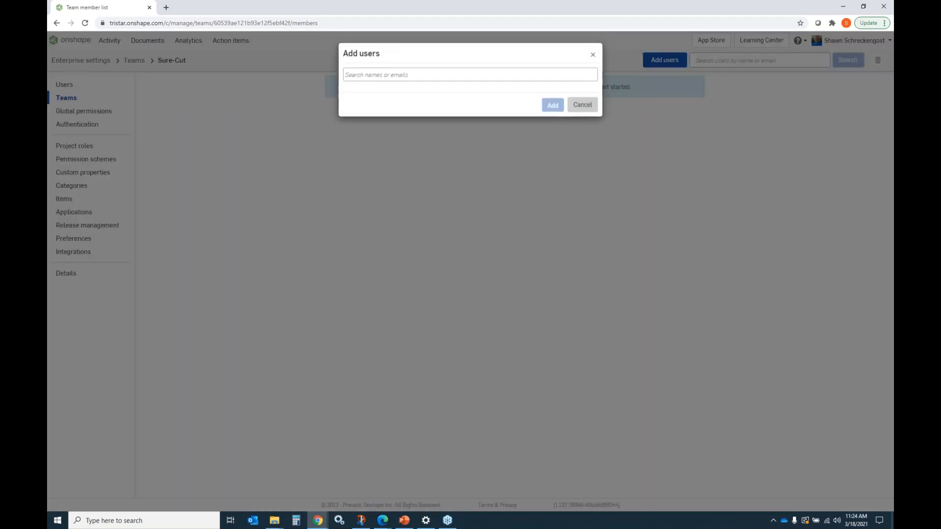
left_click(416, 77)
left_click(384, 97)
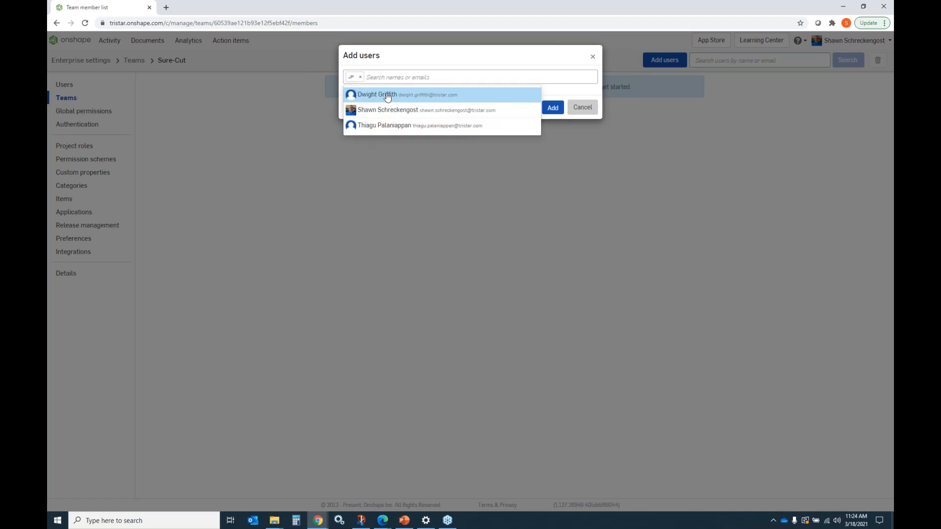
left_click(552, 107)
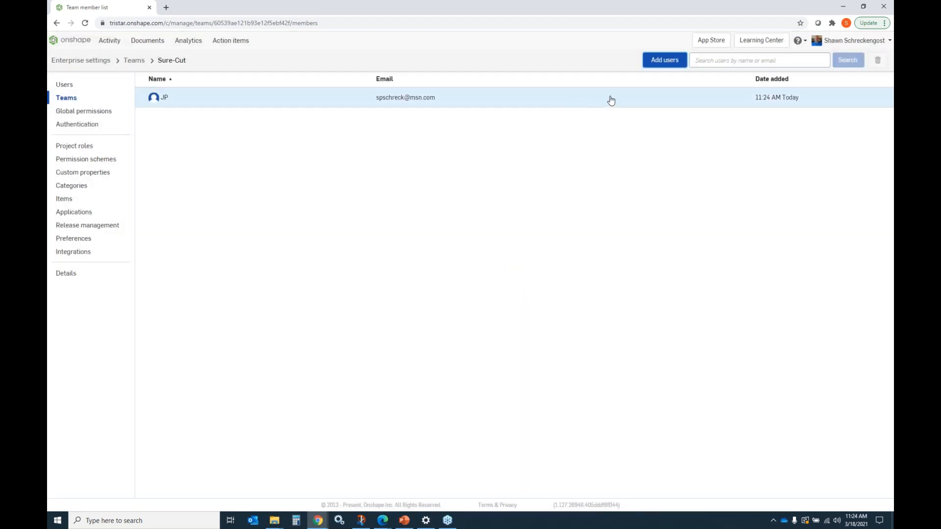
Step: Add another company user to the Sure-Cut team
left_click(665, 60)
left_click(372, 76)
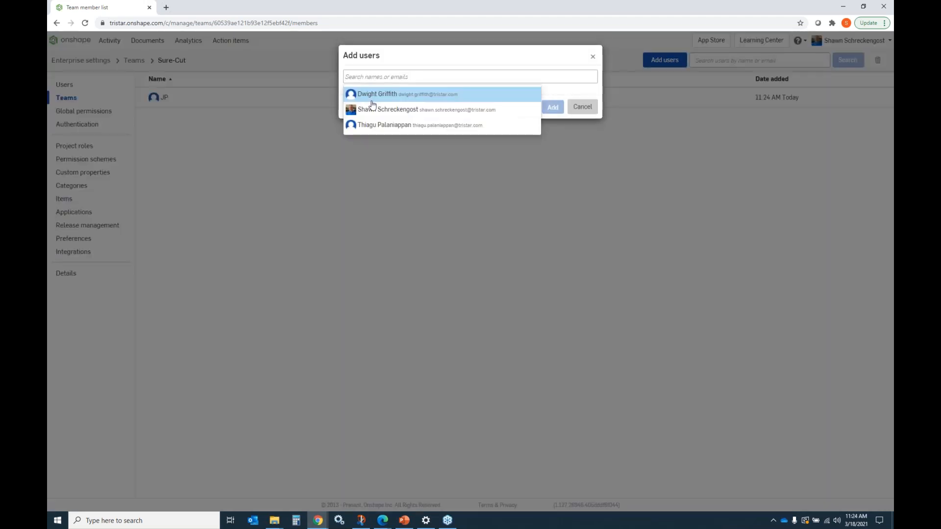
left_click(375, 124)
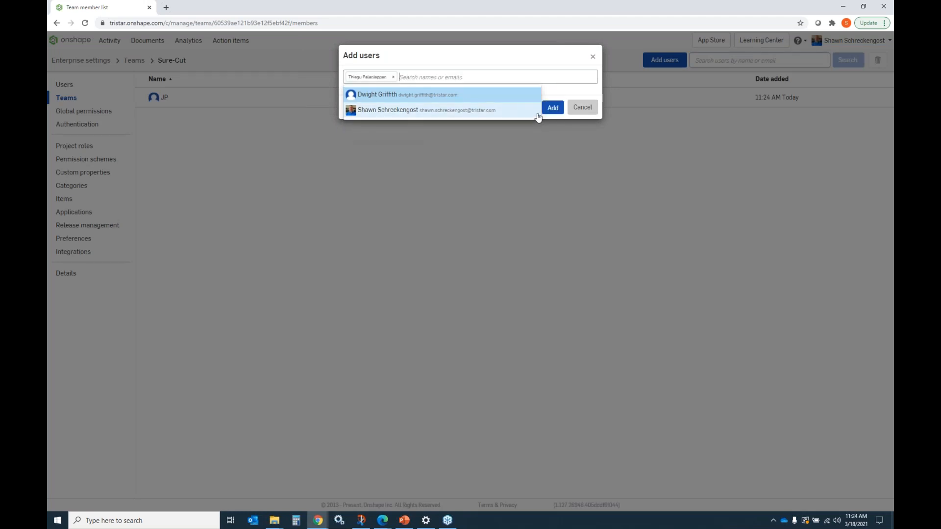
left_click(553, 108)
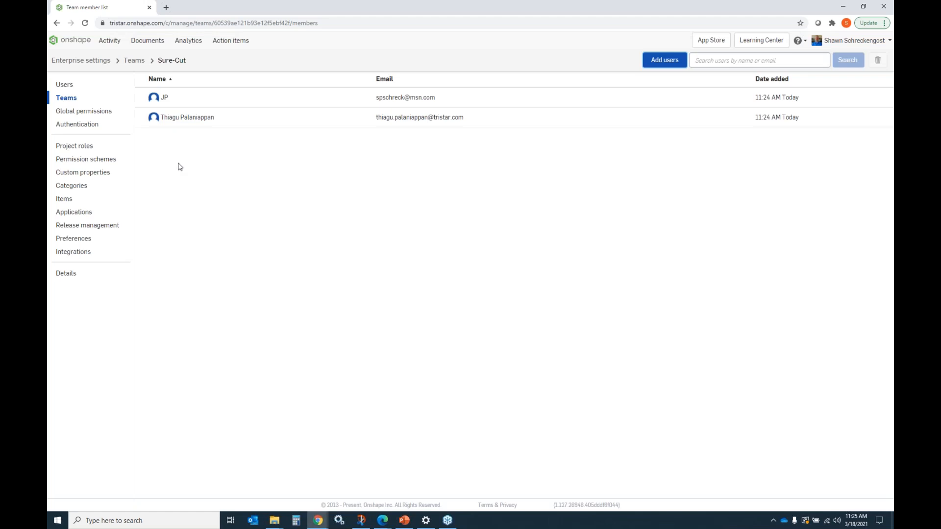
Step: Review the members of the All Company Users and Sure-Cut teams, then return to the documents page
left_click(78, 101)
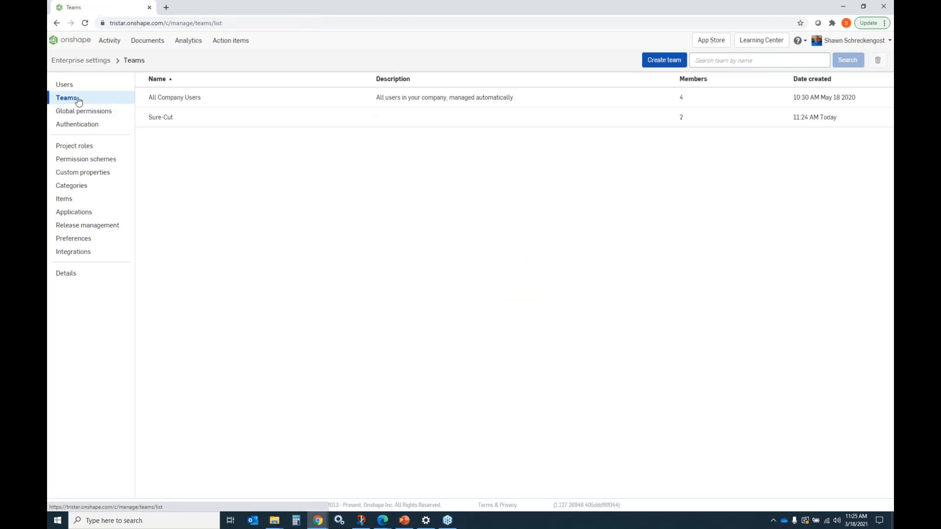
left_click(168, 96)
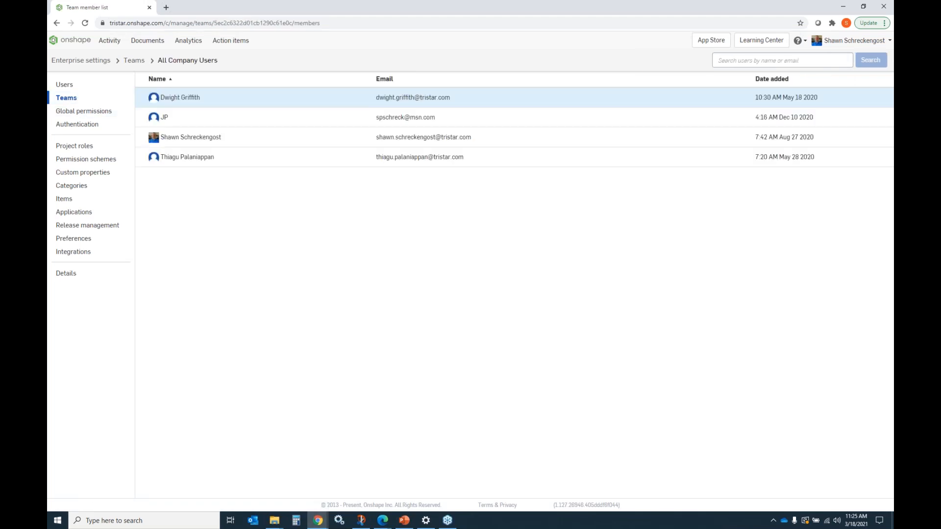
left_click(63, 98)
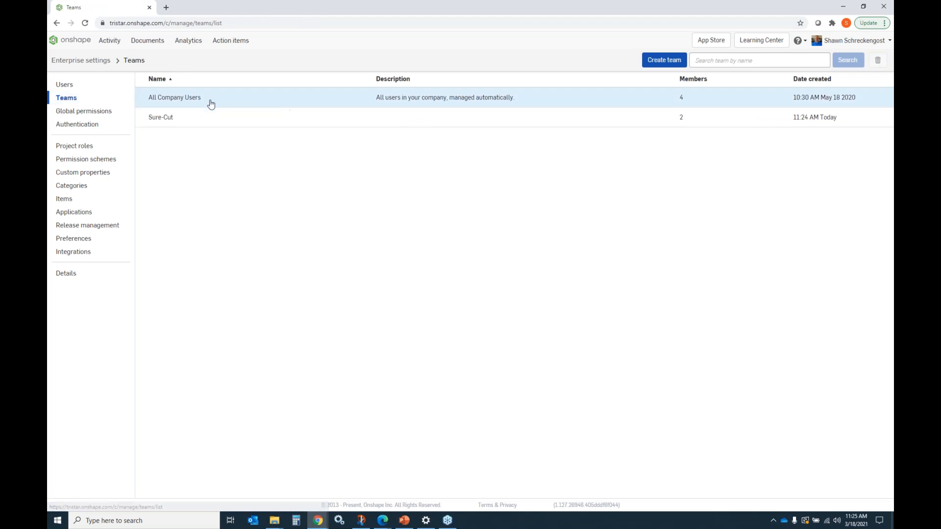
left_click(166, 117)
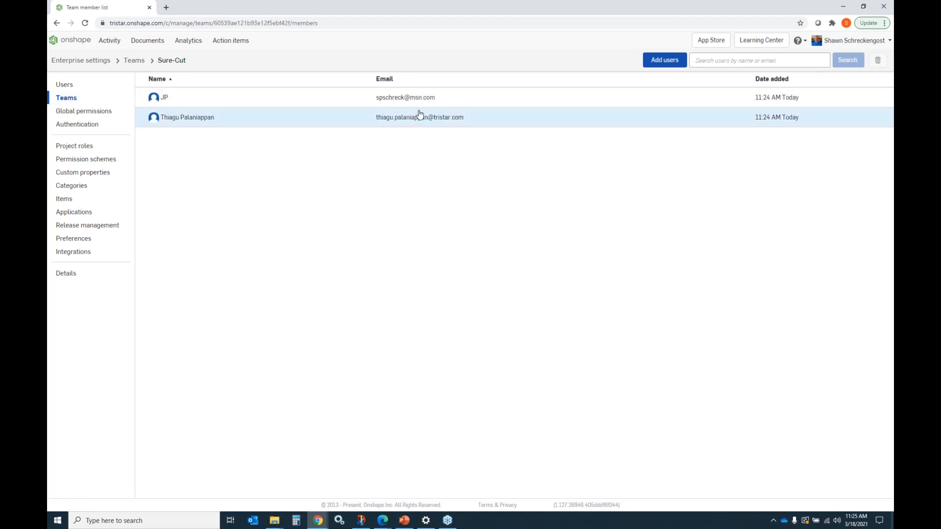
left_click(72, 41)
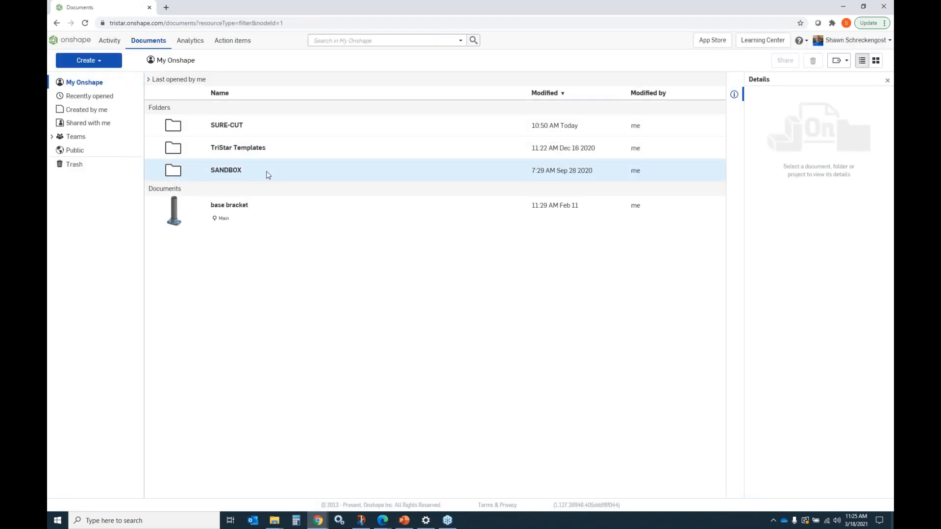
Step: Share the SANDBOX folder with the Sure-Cut team with Can edit permission
left_click(266, 171)
right_click(266, 172)
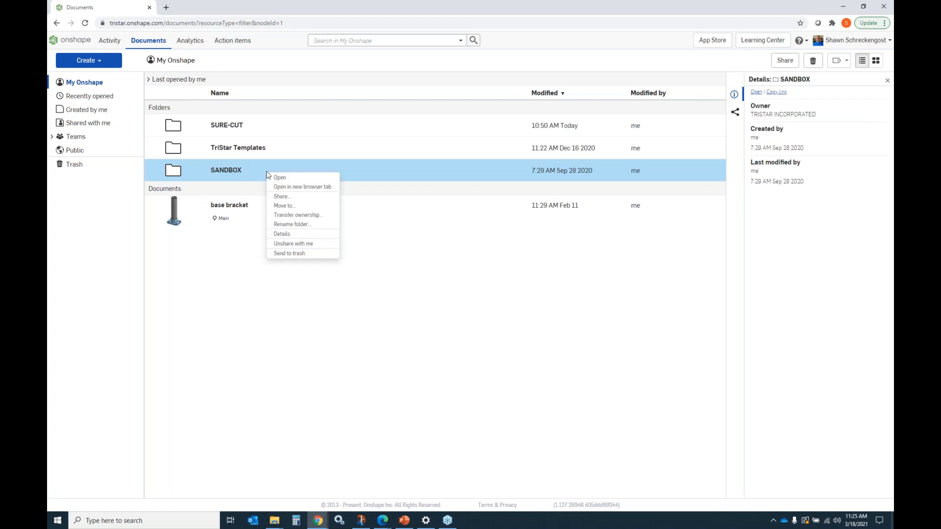
left_click(289, 198)
left_click(378, 201)
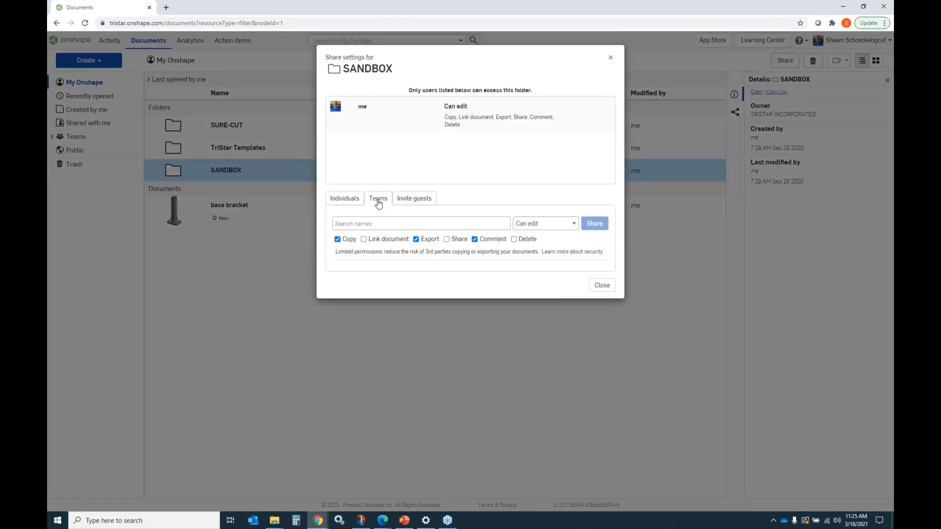
left_click(357, 224)
left_click(368, 255)
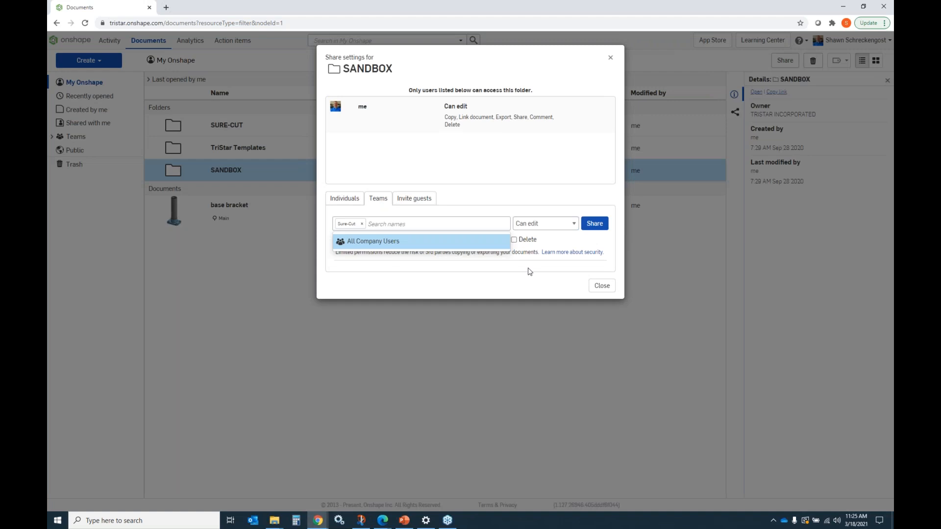
left_click(596, 227)
left_click(574, 224)
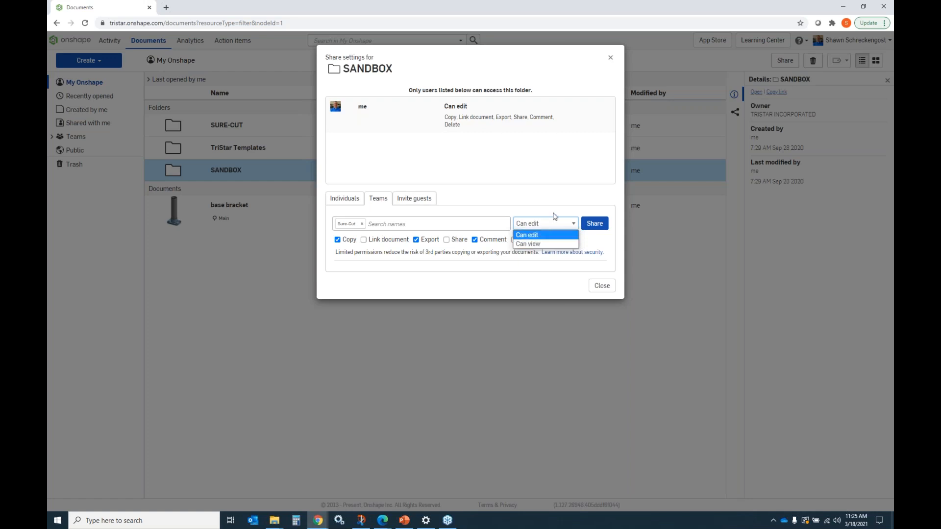
left_click(550, 197)
left_click(599, 225)
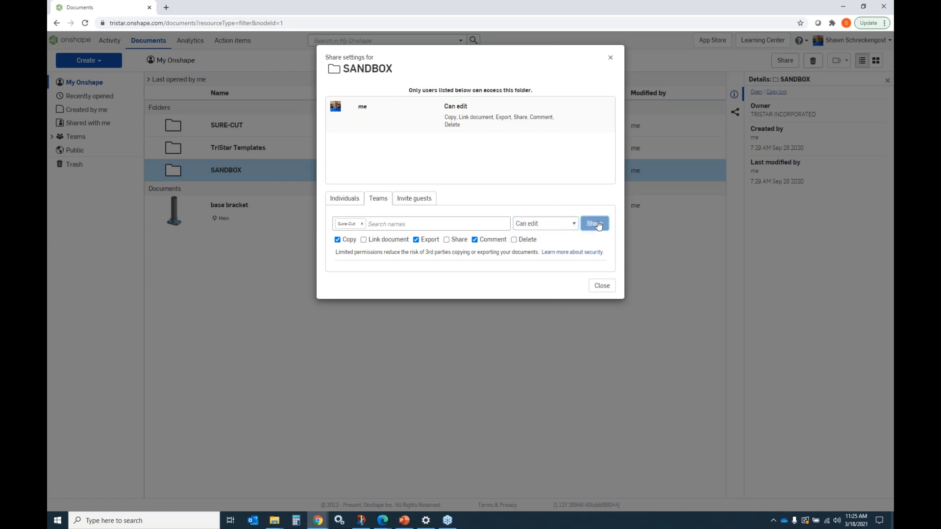
left_click(611, 58)
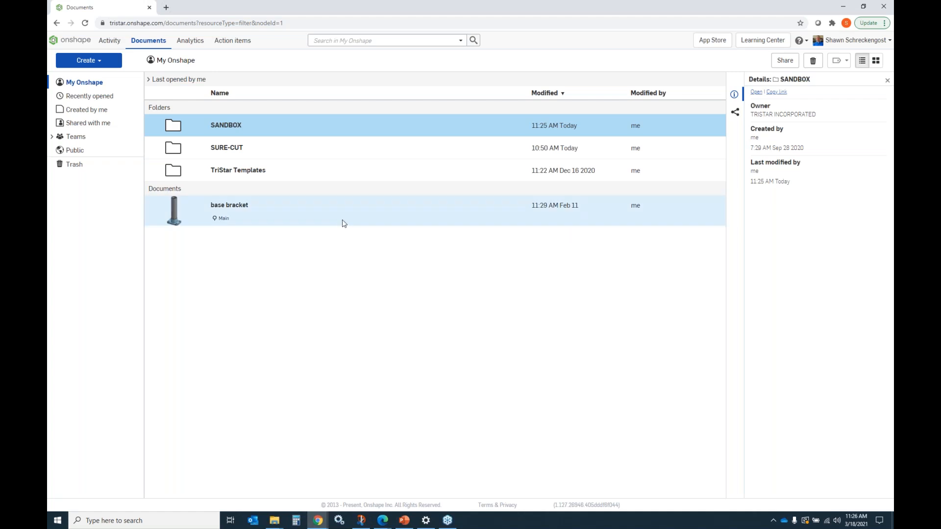
Step: Create a new document named Scratch
left_click(101, 62)
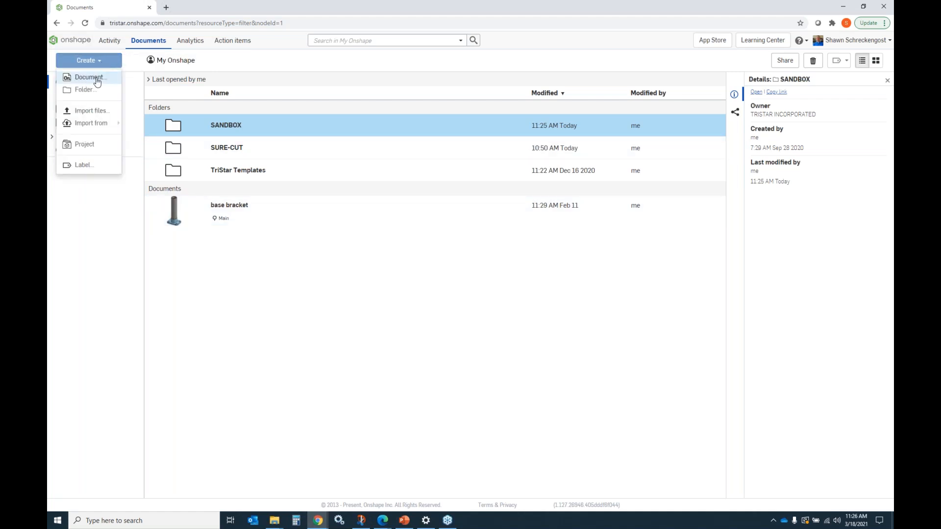
left_click(89, 77)
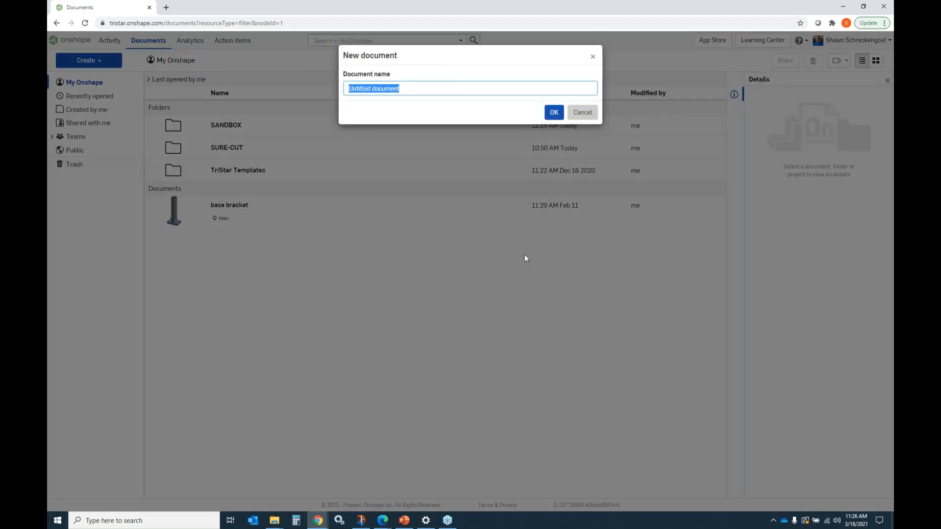
type("Scratch")
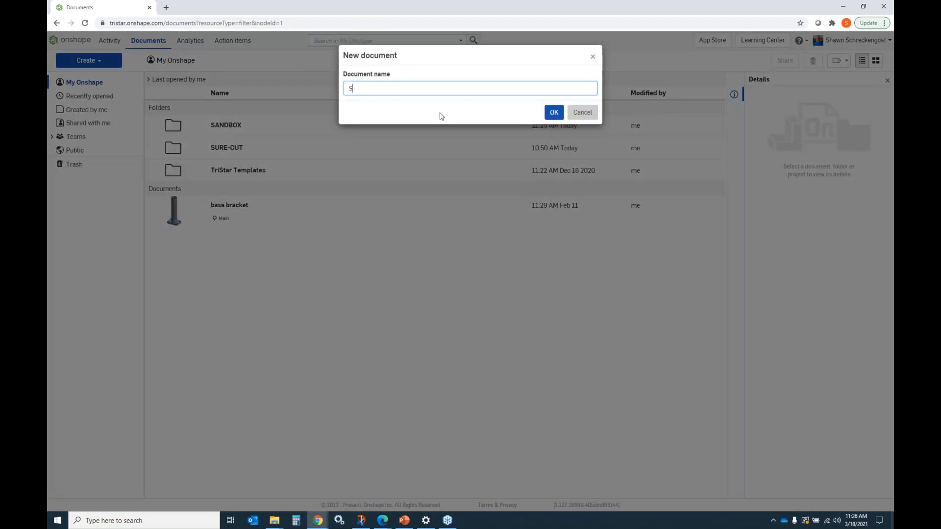
key("Return")
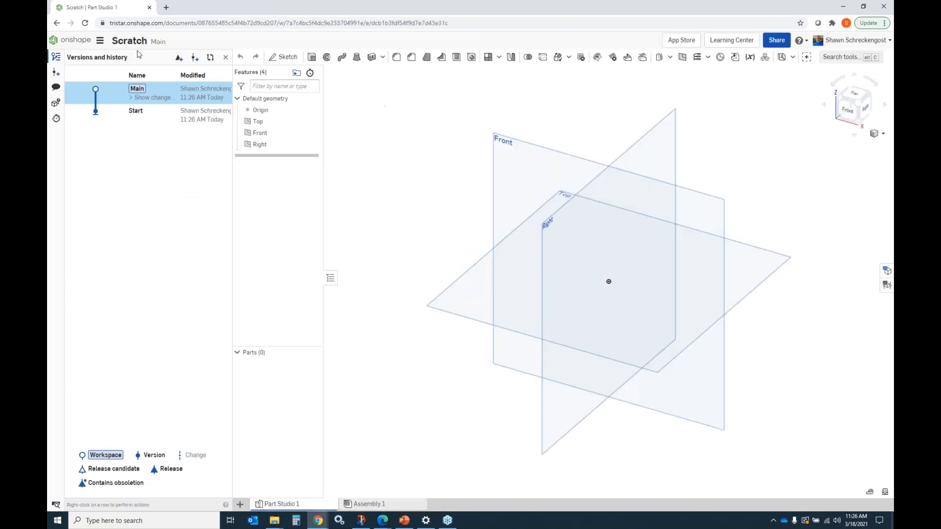
Step: Return to the documents page and send the Scratch document to the trash
left_click(75, 43)
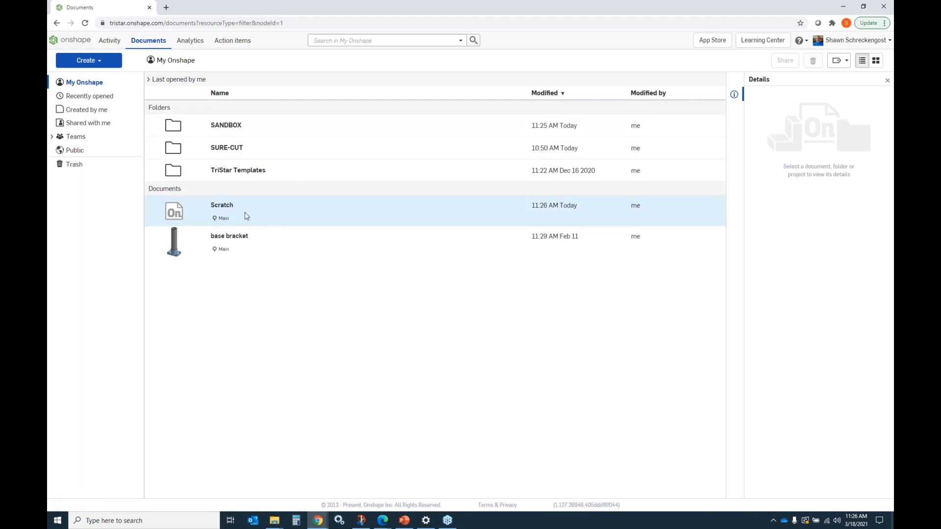
right_click(297, 215)
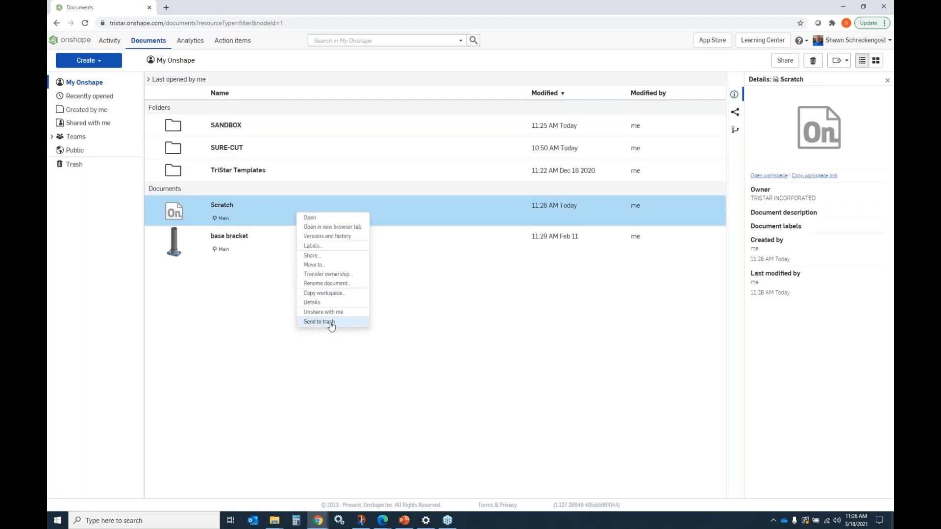
left_click(330, 322)
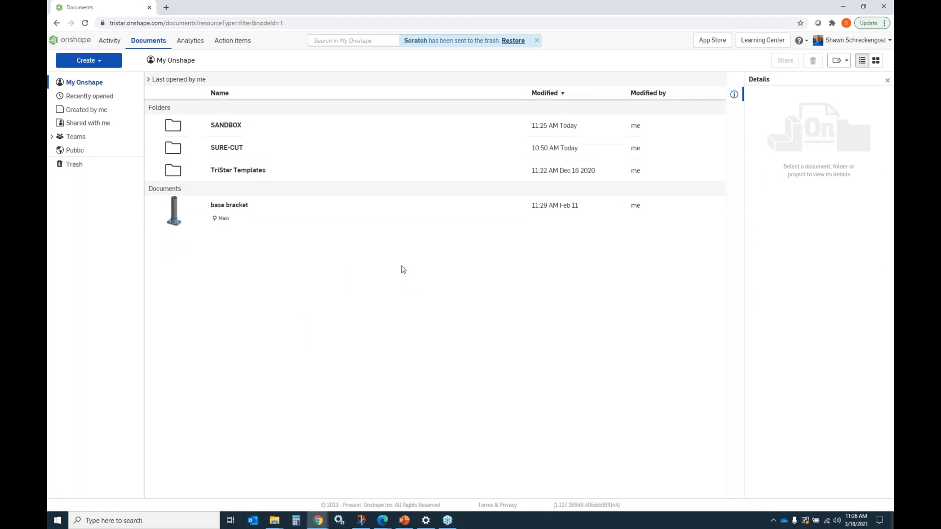
Step: Open the trash and permanently delete the Scratch and ACME SURE-CUT - WORKFLOW documents
left_click(75, 165)
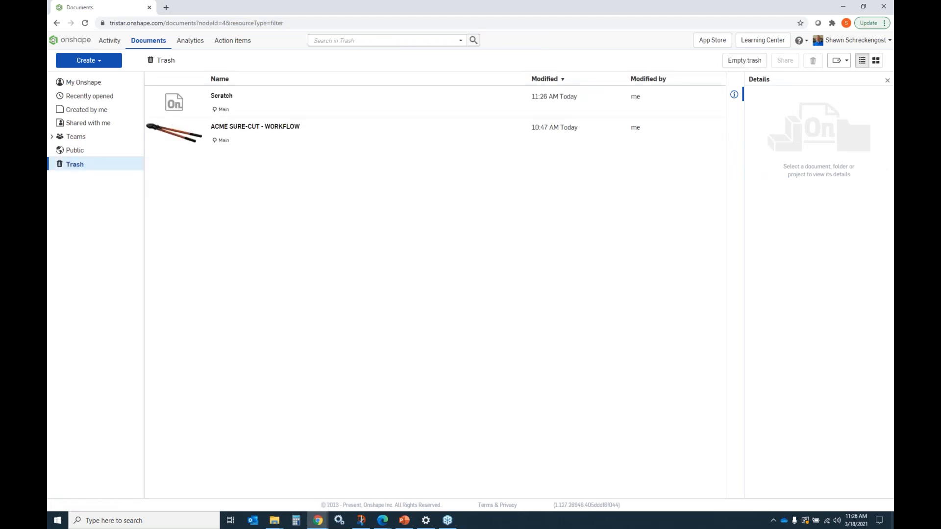
left_click(325, 105)
left_click(332, 131, "shift")
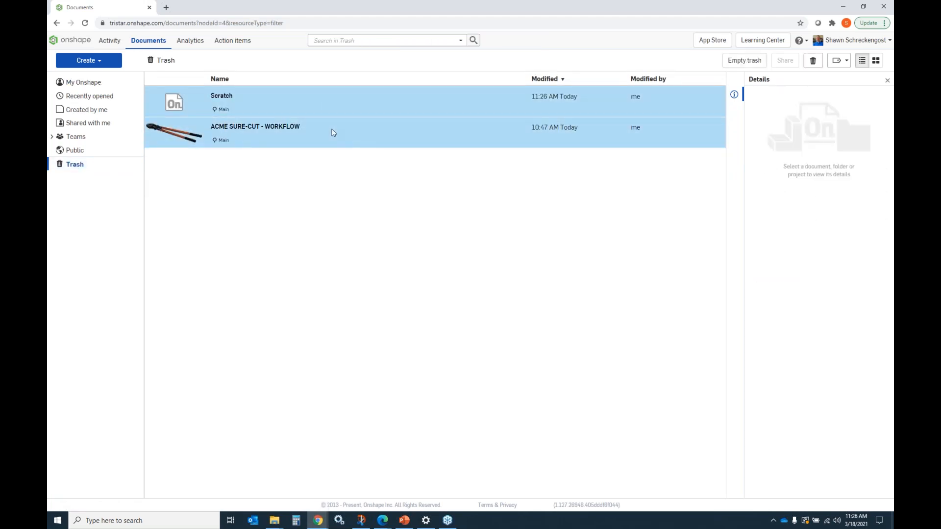
right_click(333, 133)
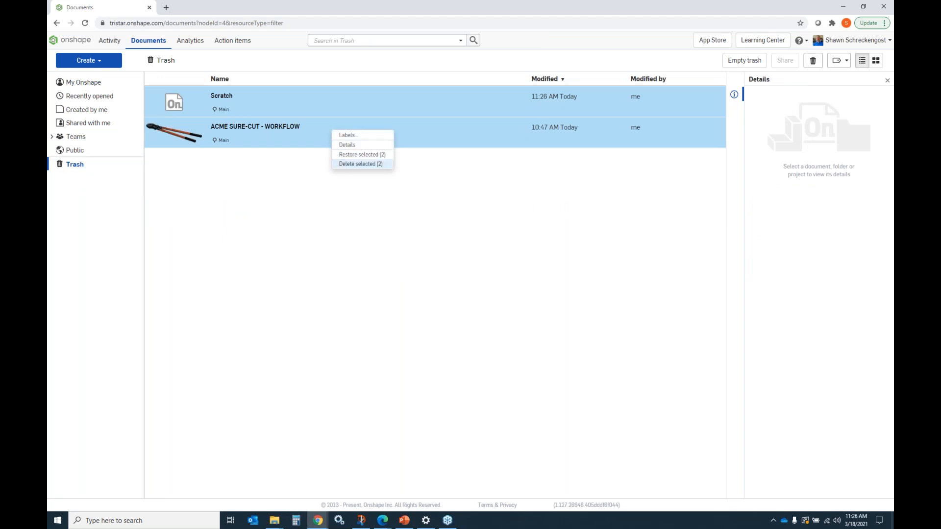
left_click(346, 164)
left_click(538, 98)
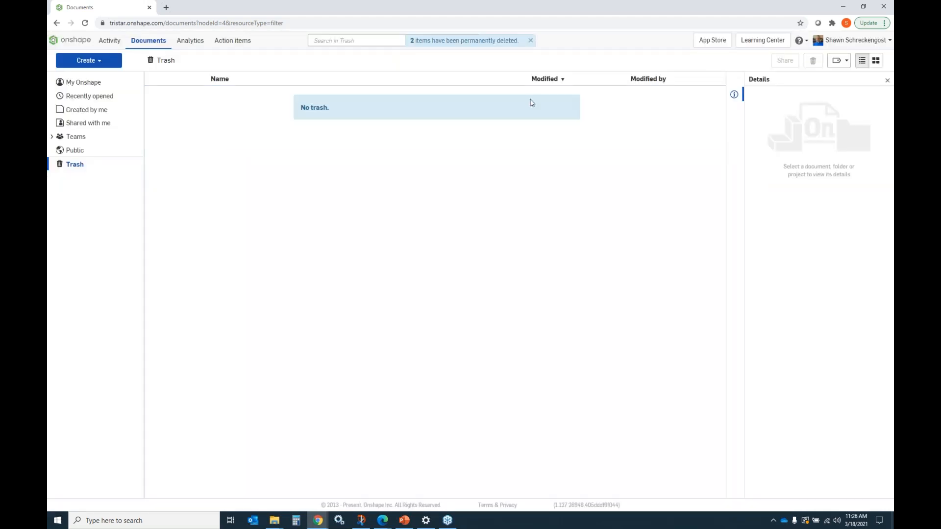
Step: Browse the SANDBOX folder, then open the ACME SURE-CUT - WORKFLOW document from the SURE-CUT folder
left_click(84, 82)
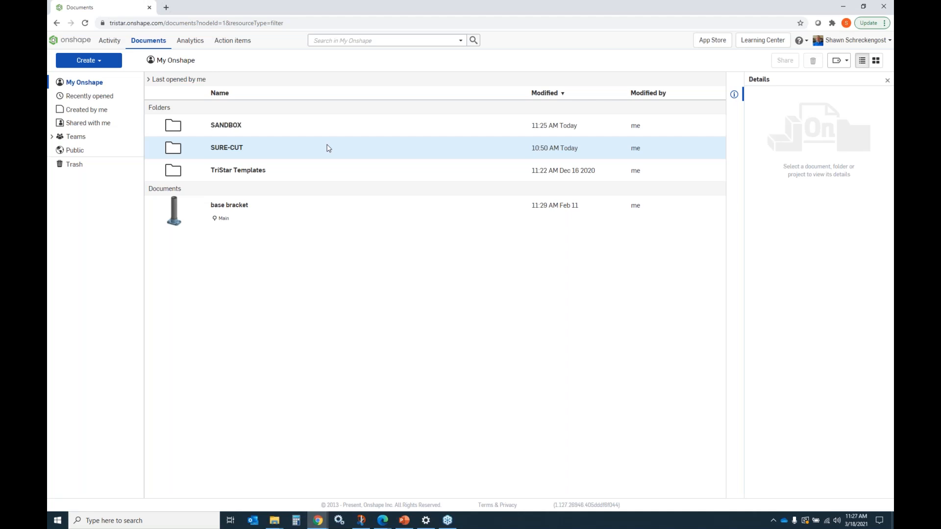
left_click(219, 125)
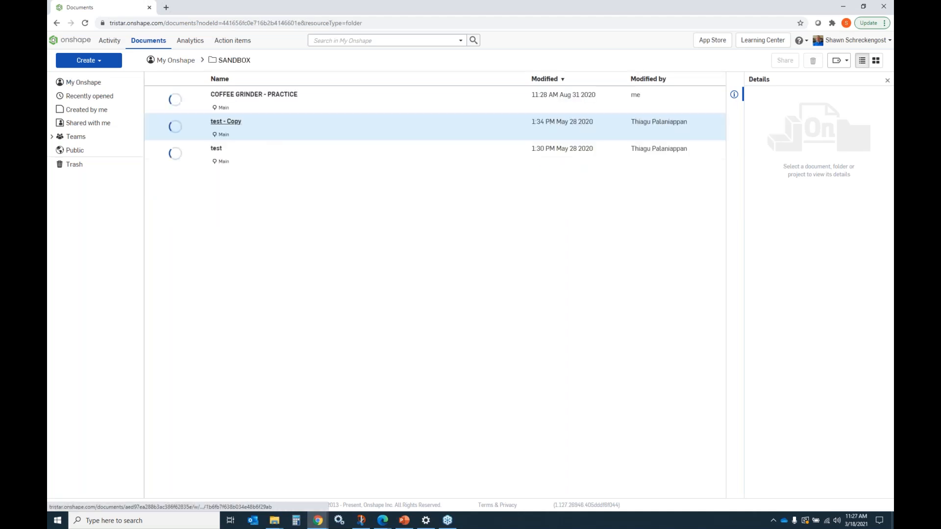
left_click(86, 82)
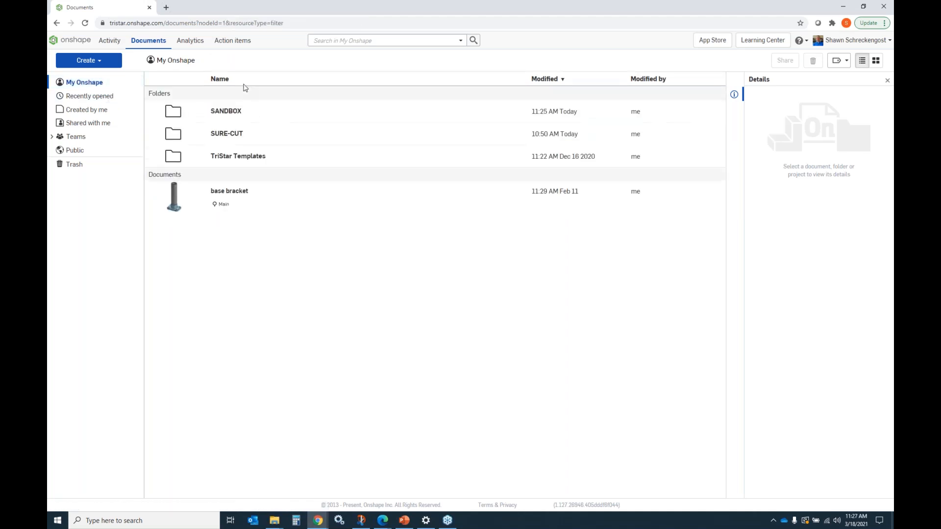
left_click(227, 148)
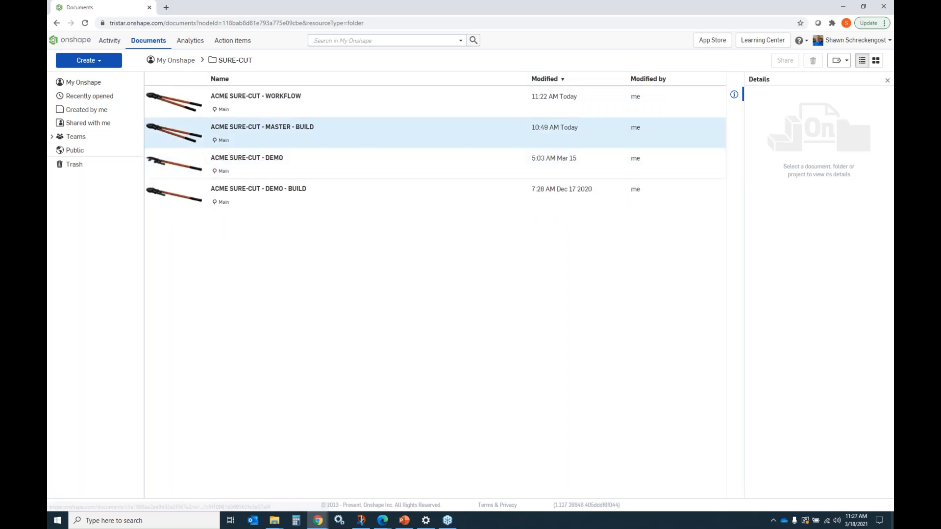
left_click(282, 98)
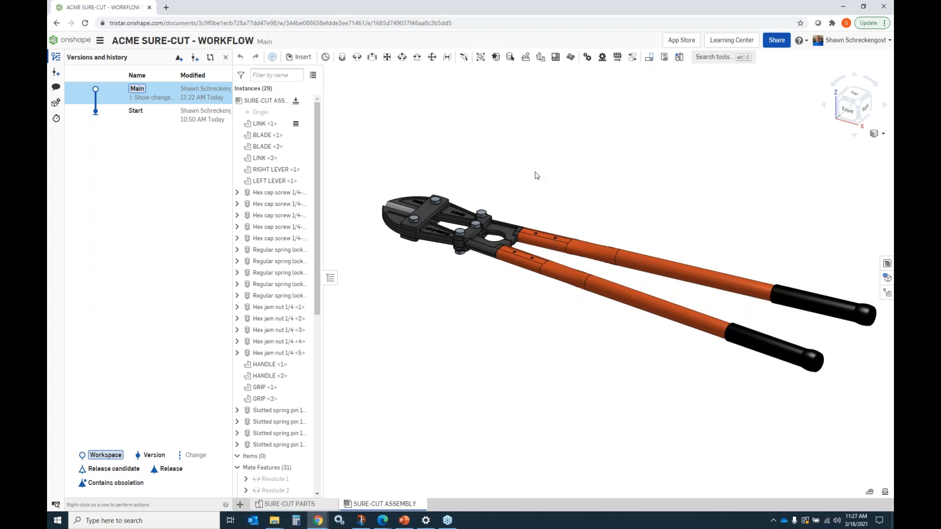
Step: Review the Main workspace's changes and create a version of it named Initial Review
left_click(146, 99)
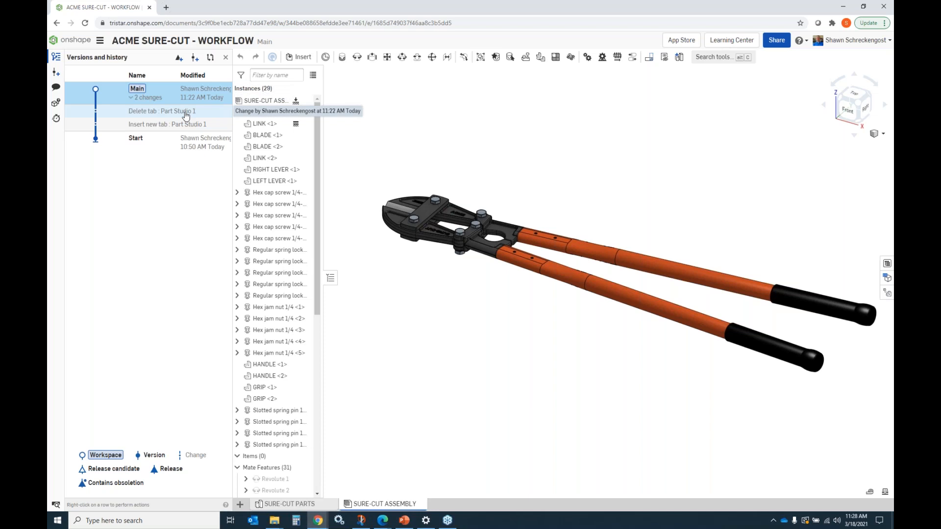
left_click(134, 97)
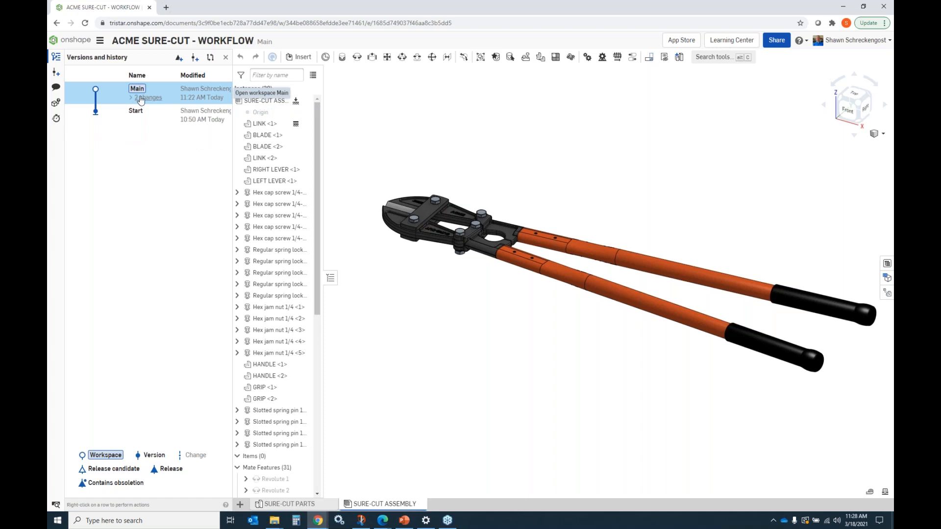
right_click(140, 97)
left_click(111, 97)
left_click(55, 74)
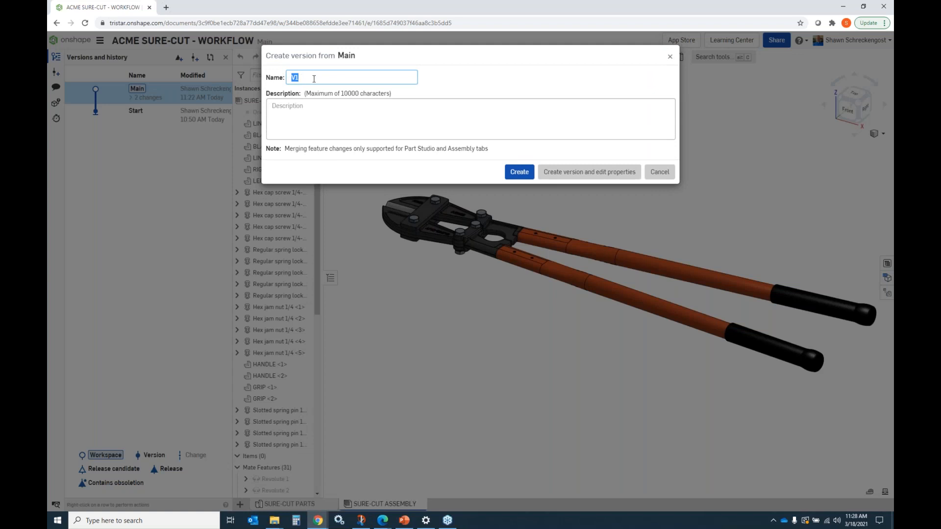
type("Initial Review")
key("Return")
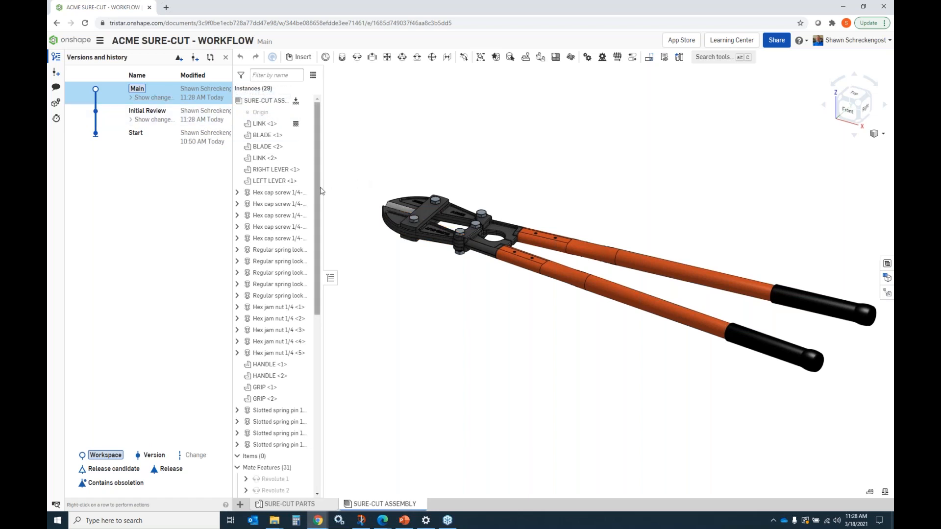
Step: In the SURE-CUT PARTS studio, open the LINK part's properties and set description LINK SURE-CUT and part number 20210318
left_click(288, 505)
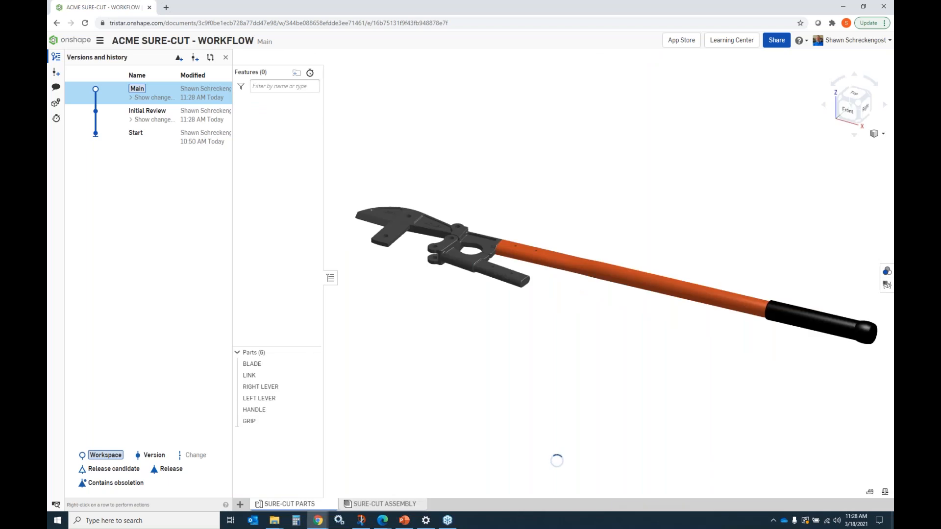
right_click(252, 376)
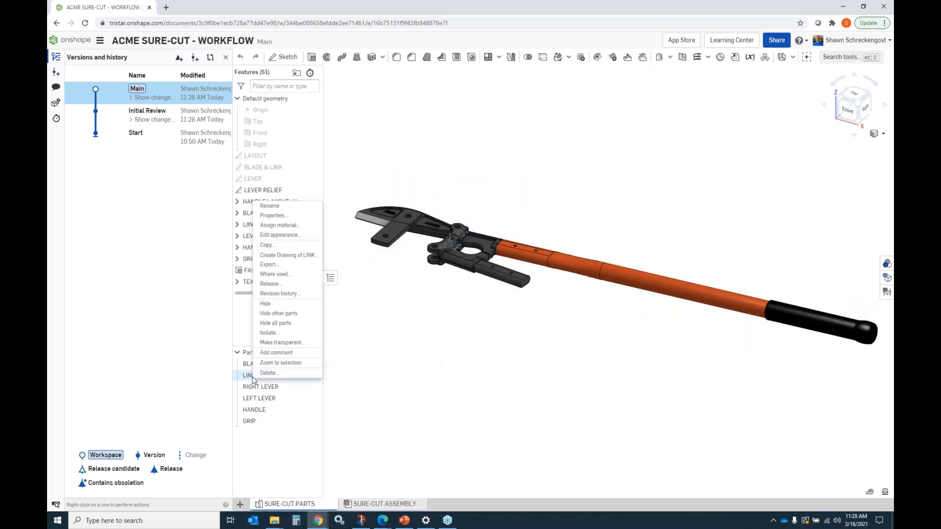
left_click(274, 216)
left_click(341, 141)
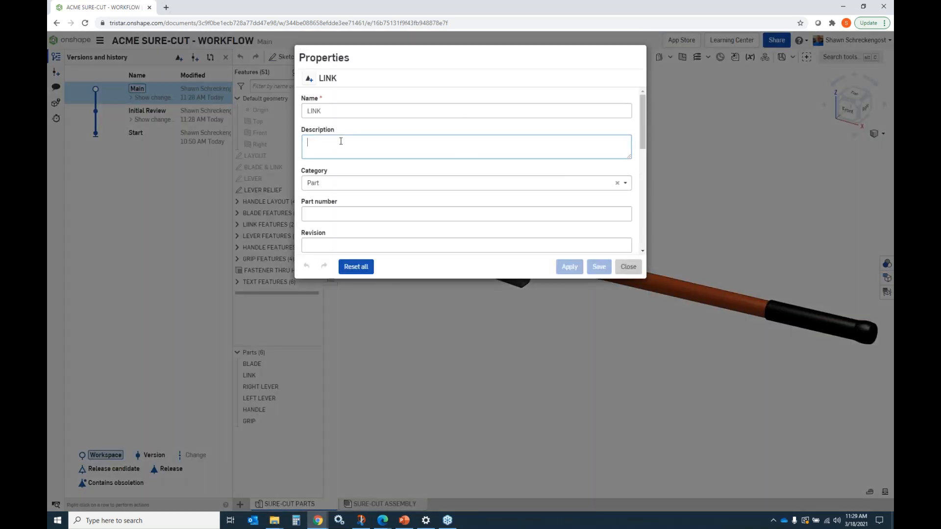
type("LINK SURE-CUT")
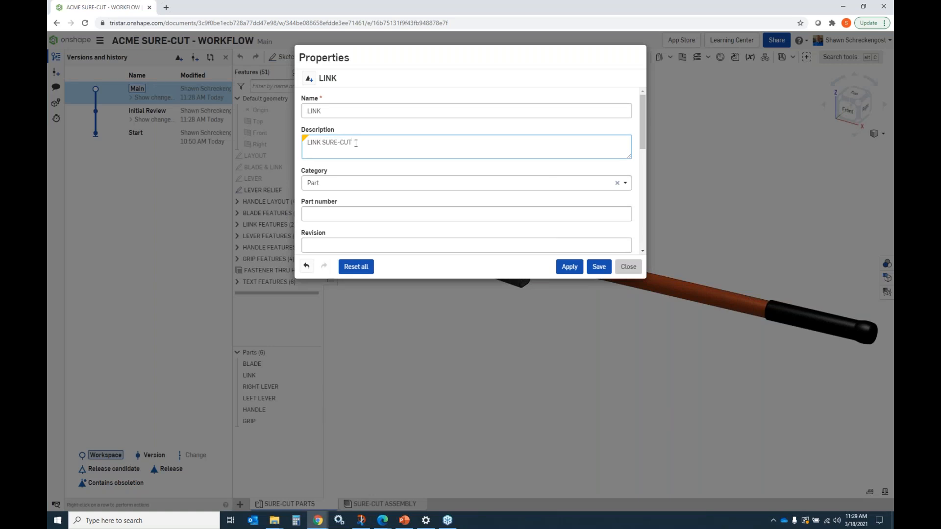
left_click(337, 215)
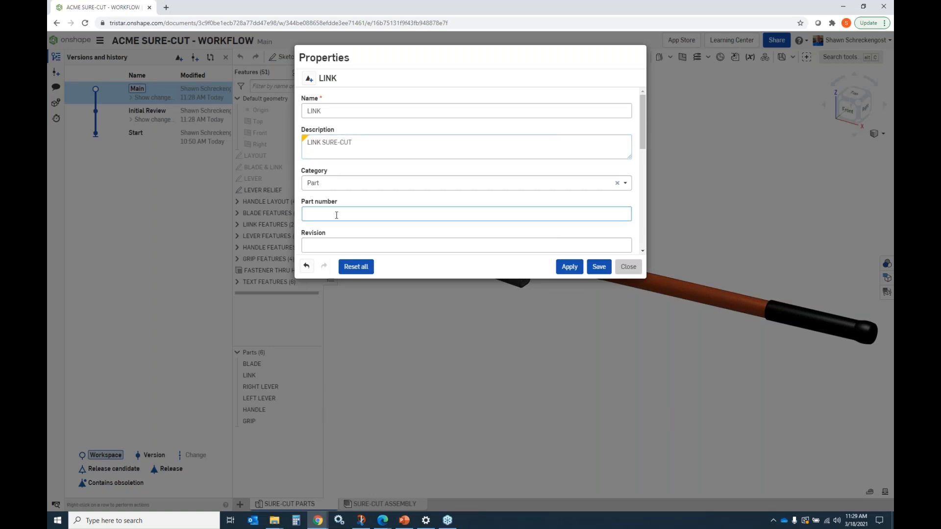
type("20210318")
Step: Set the LINK part's Title 2 to LINK, apply the property changes and close the dialog
left_click_drag(642, 145, 640, 197)
scroll(641, 197, "down", 2)
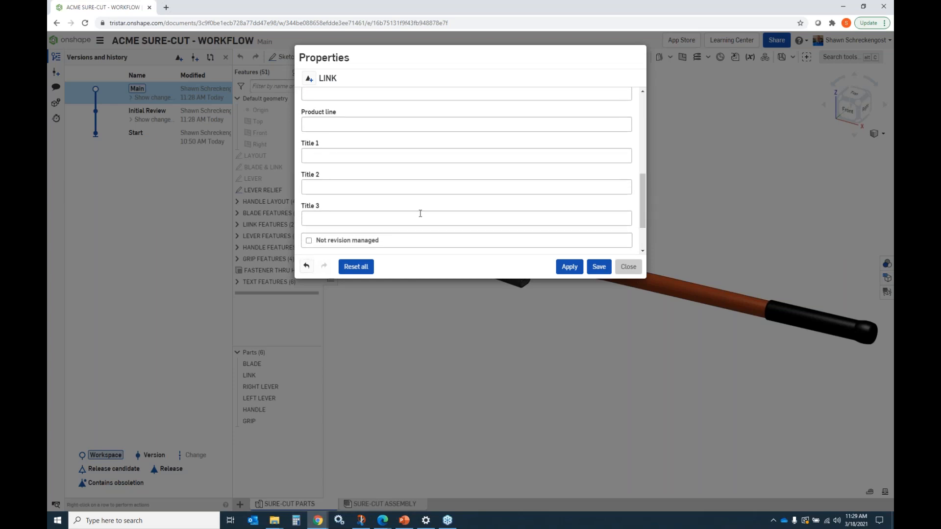
left_click(319, 185)
type("LINK")
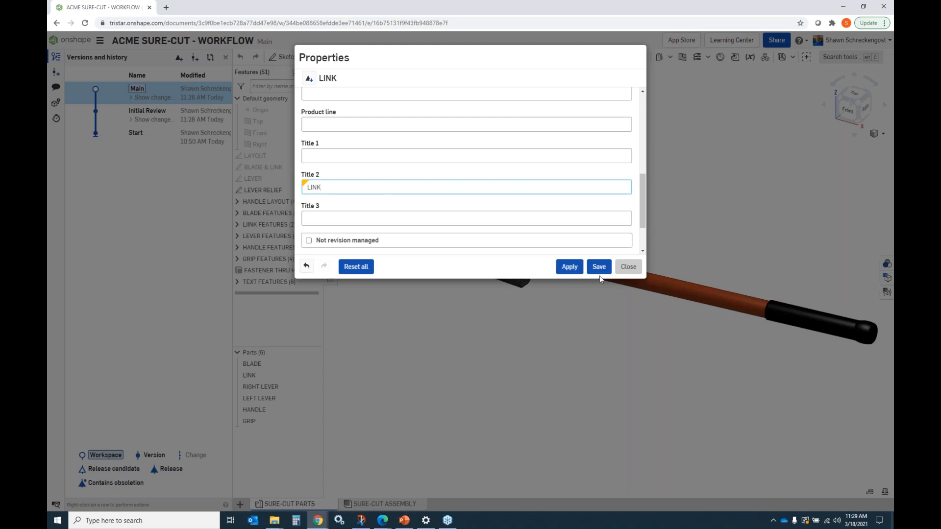
left_click(569, 268)
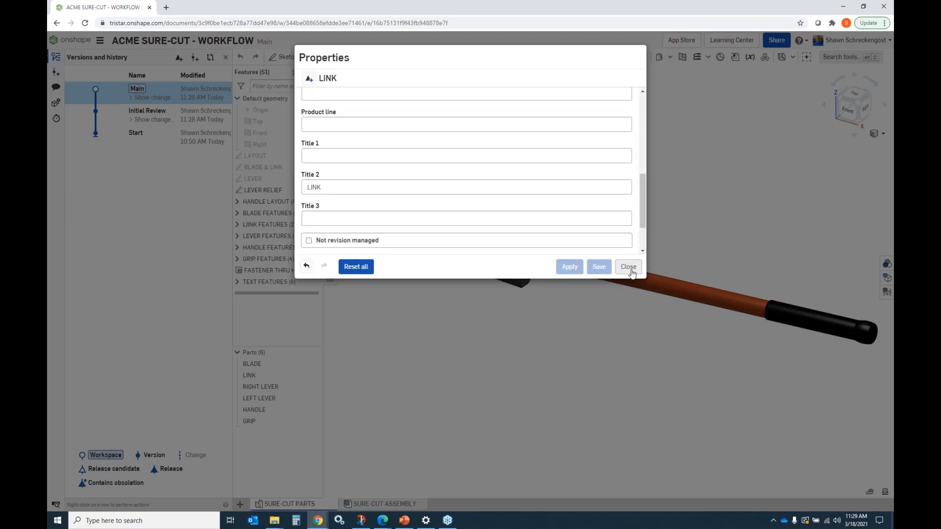
left_click(631, 270)
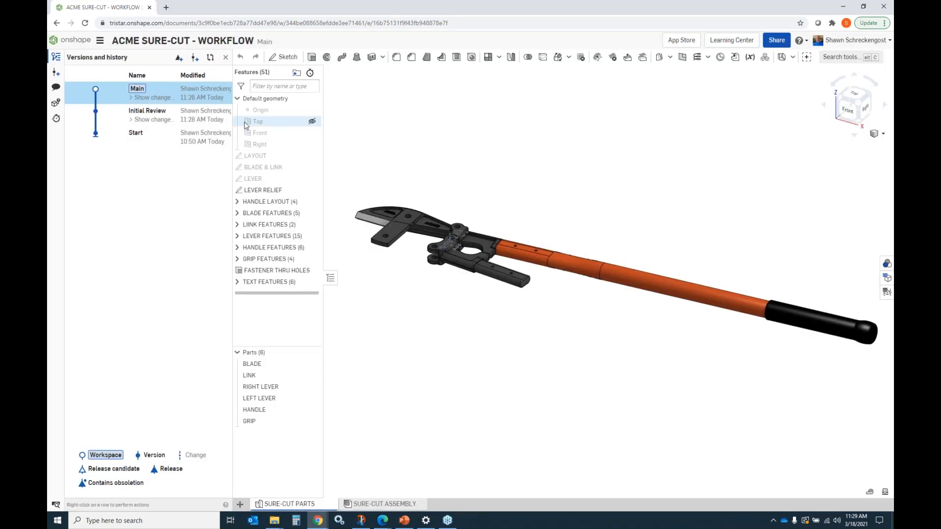
Step: Create a drawing of the LINK part from the ANSI_B_INCH template with no views
left_click(131, 99)
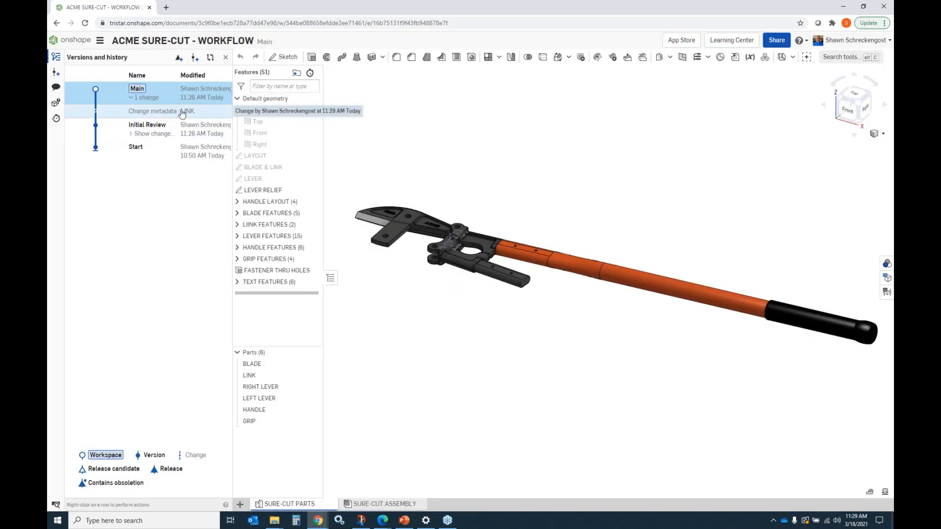
left_click(133, 99)
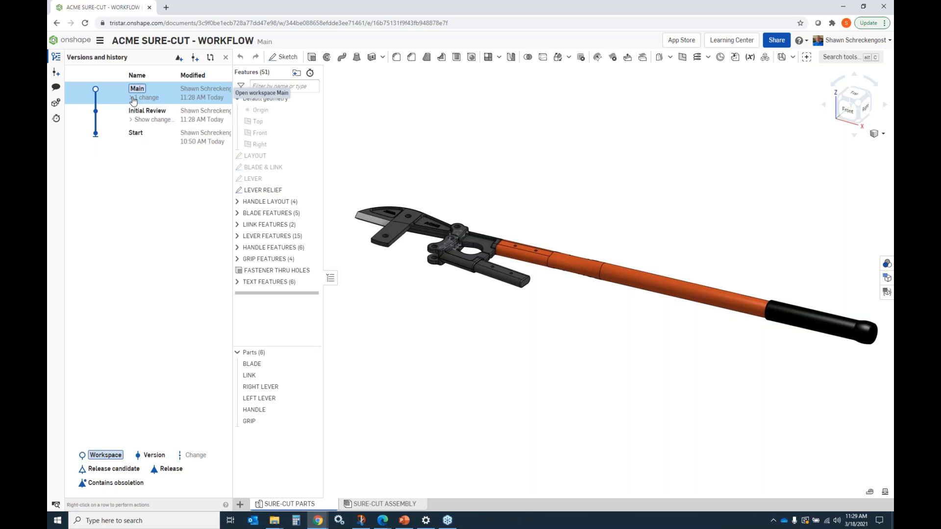
right_click(263, 378)
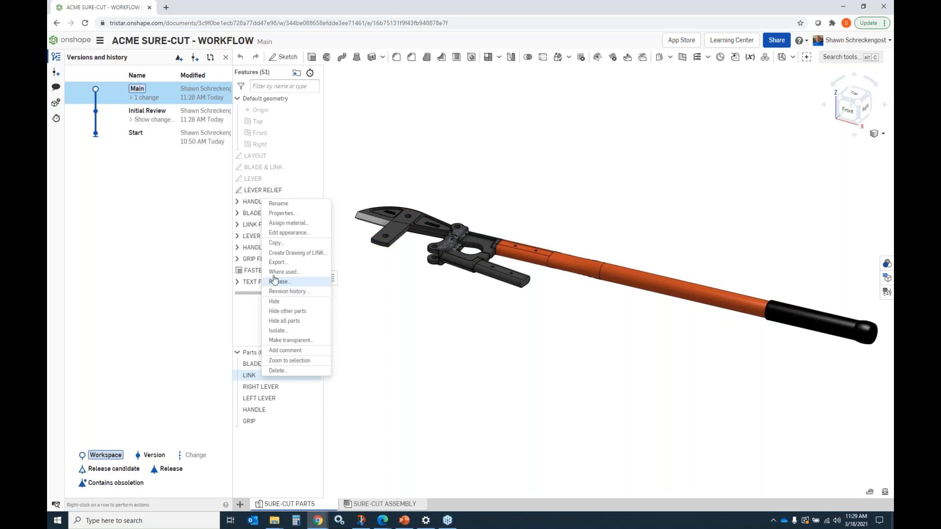
left_click(294, 253)
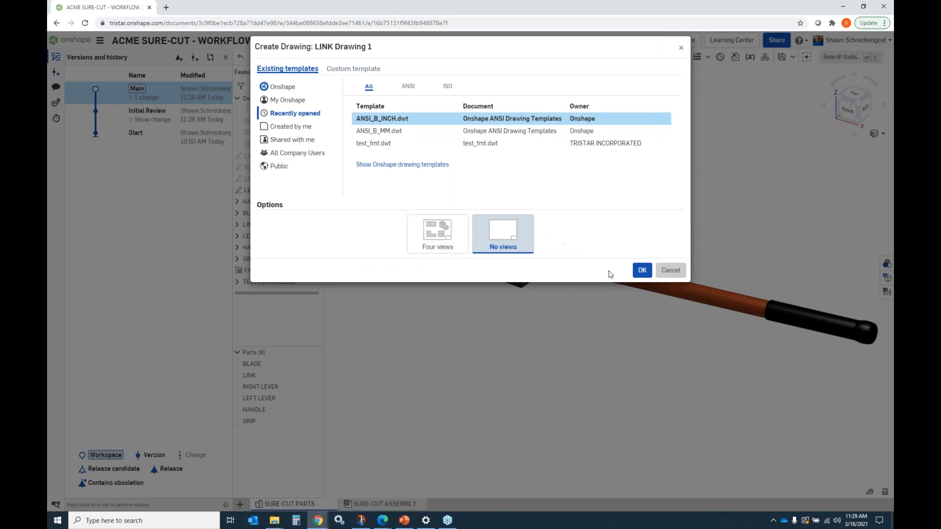
left_click(645, 273)
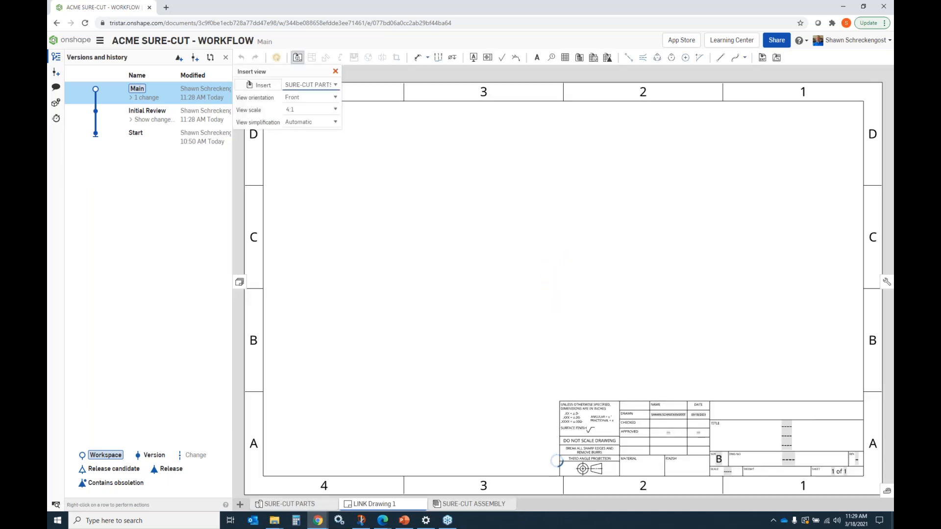
Step: Insert a Top view of the LINK at 1:1 scale with projected views to its right and above
left_click(336, 98)
left_click(307, 108)
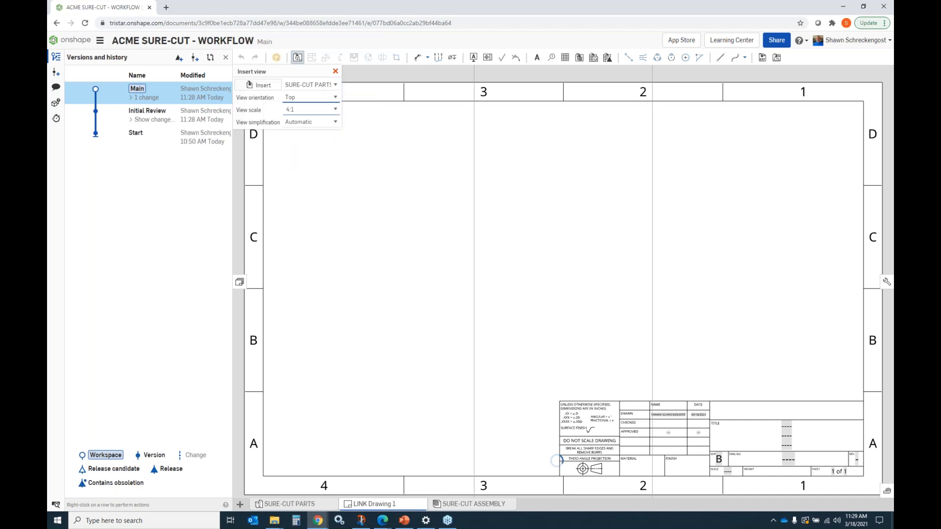
left_click(339, 114)
left_click_drag(338, 174, 338, 132)
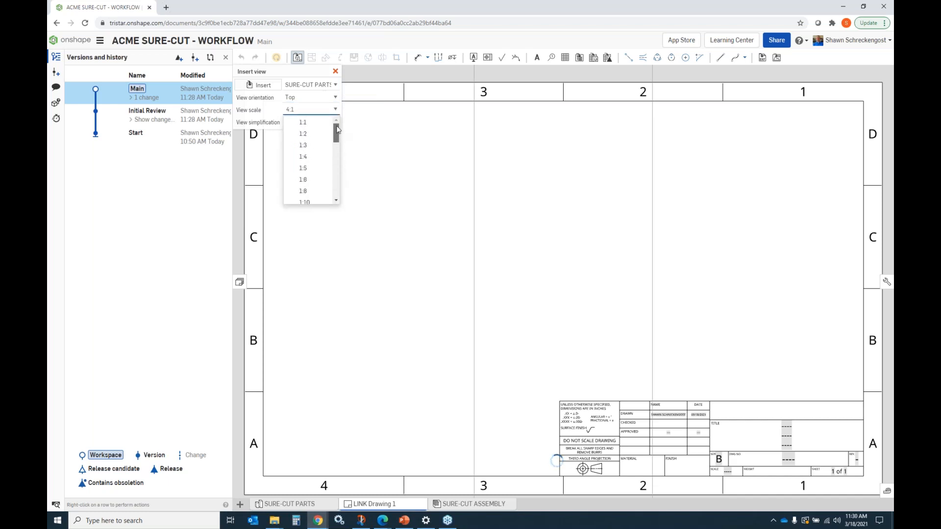
left_click(303, 122)
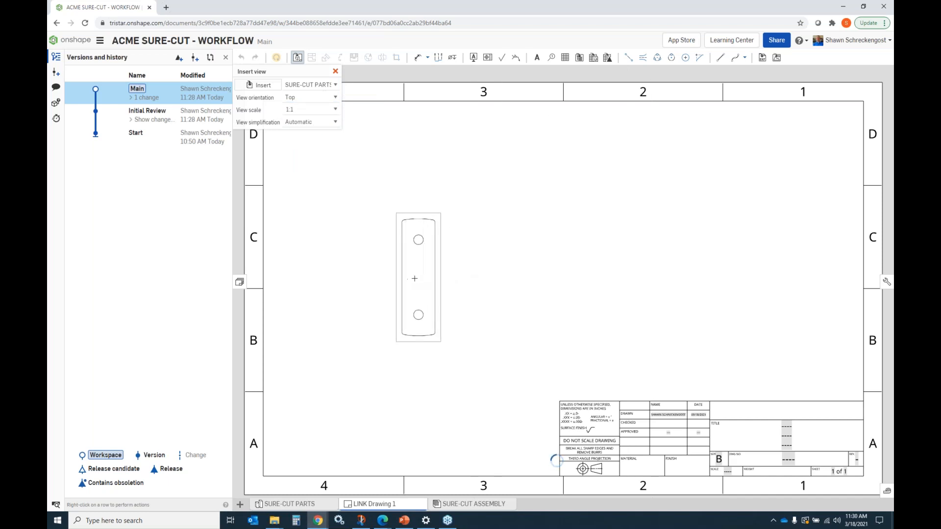
left_click(415, 279)
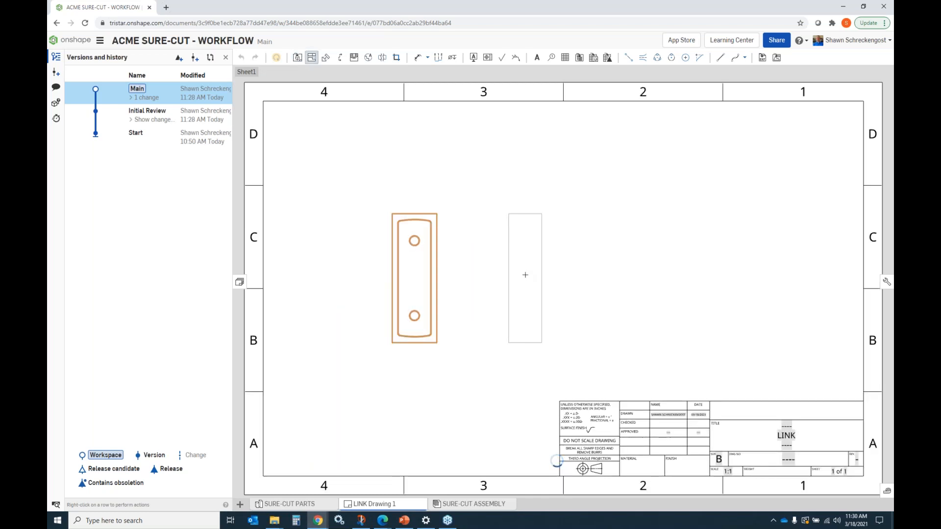
left_click(525, 275)
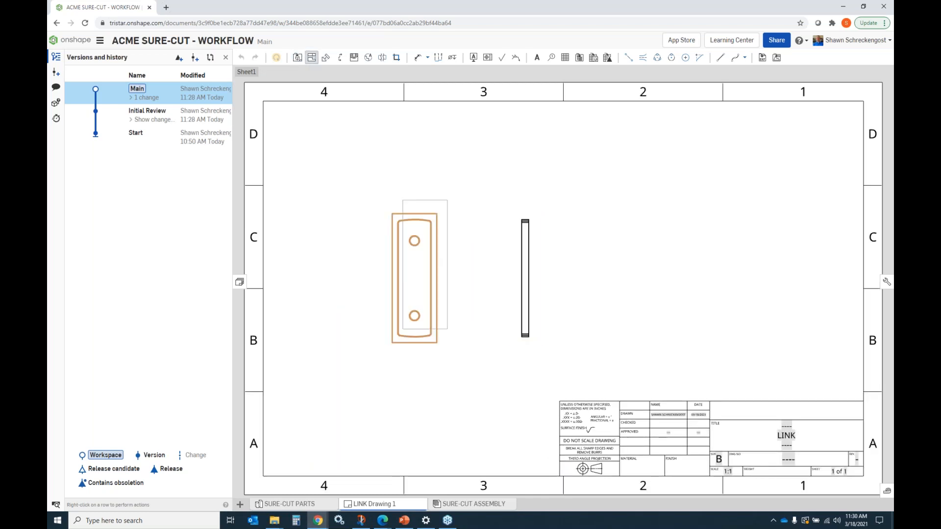
left_click(412, 169)
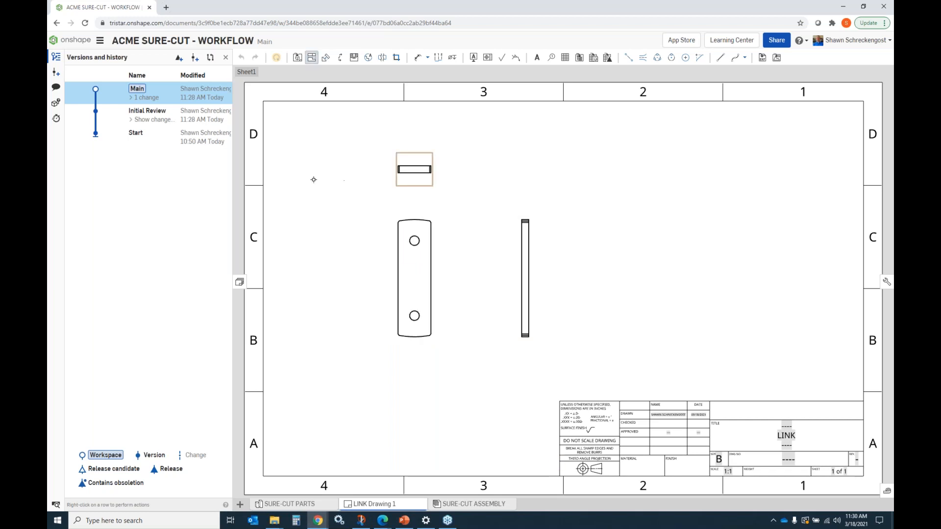
left_click(311, 58)
Step: Dimension the link's width in the top view and its thickness in the side view
left_click(417, 59)
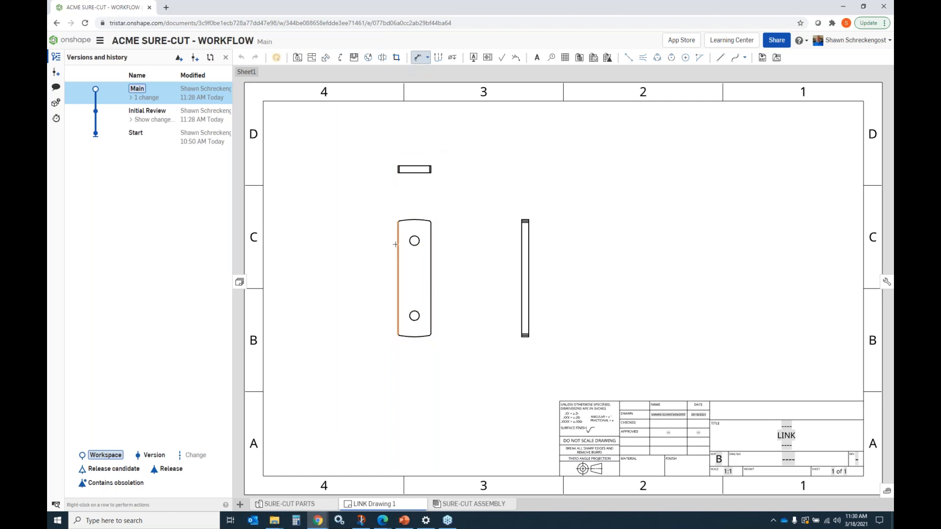
left_click(432, 239)
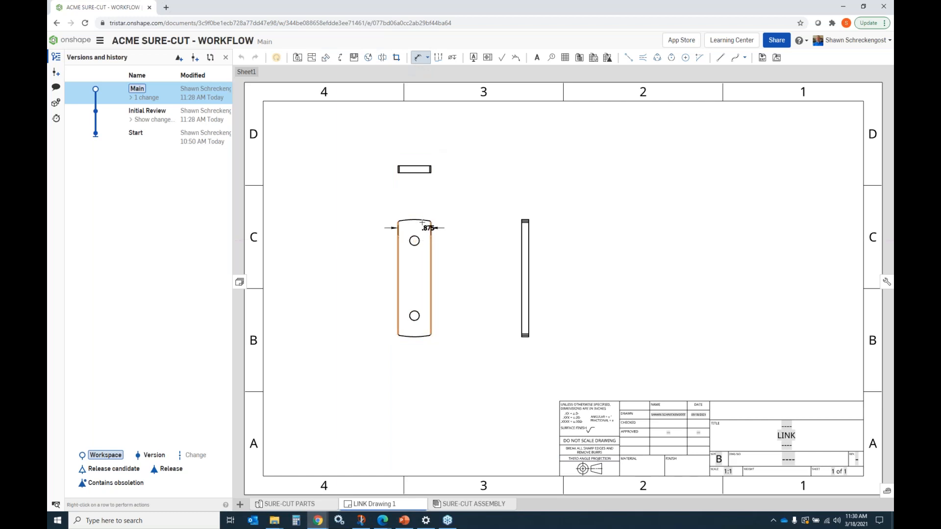
left_click(369, 201)
left_click(523, 241)
left_click(529, 240)
left_click(499, 200)
left_click(429, 61)
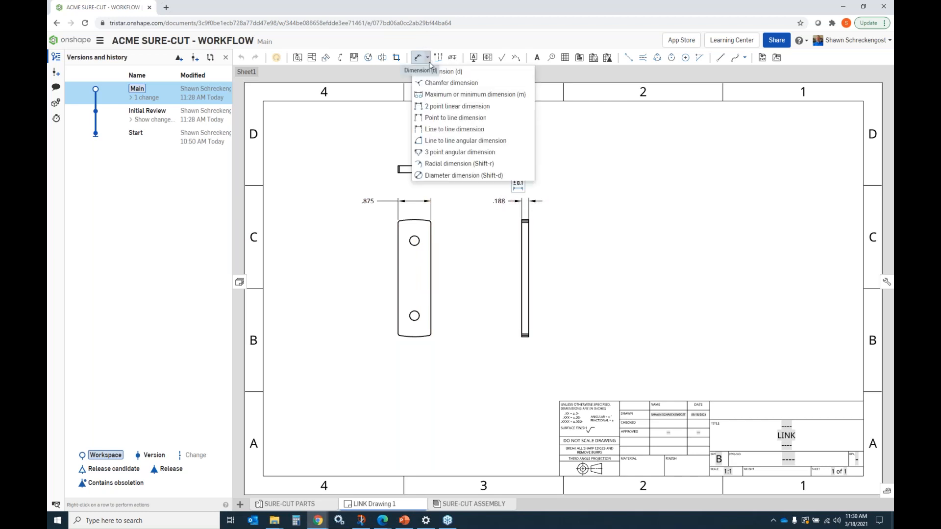
Step: Dimension the link's overall length in the top view
left_click(441, 94)
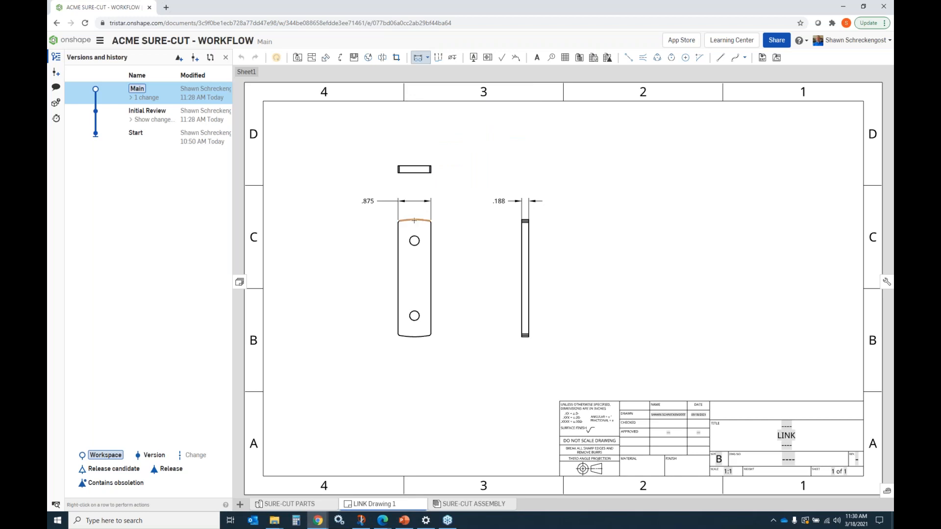
left_click(415, 336)
left_click(350, 274)
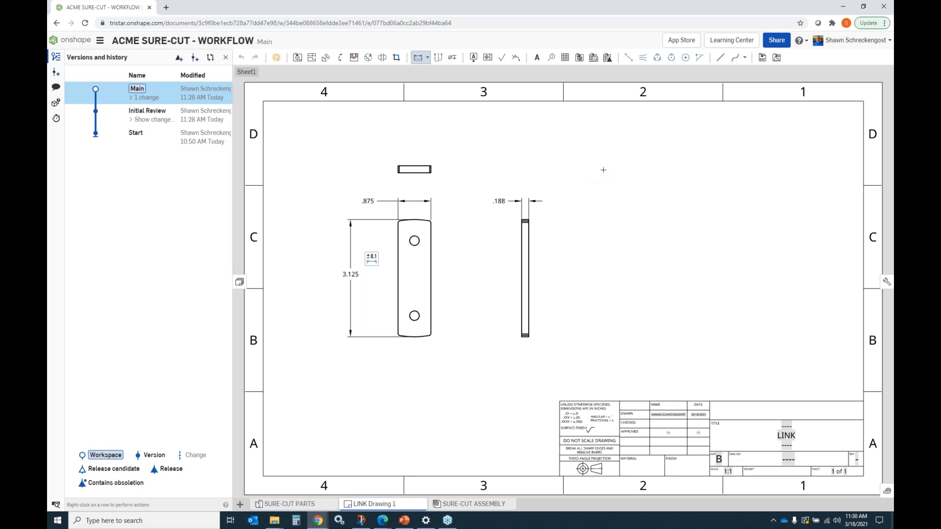
Step: Save a version of Main named "Link Drawing Created"
left_click(55, 73)
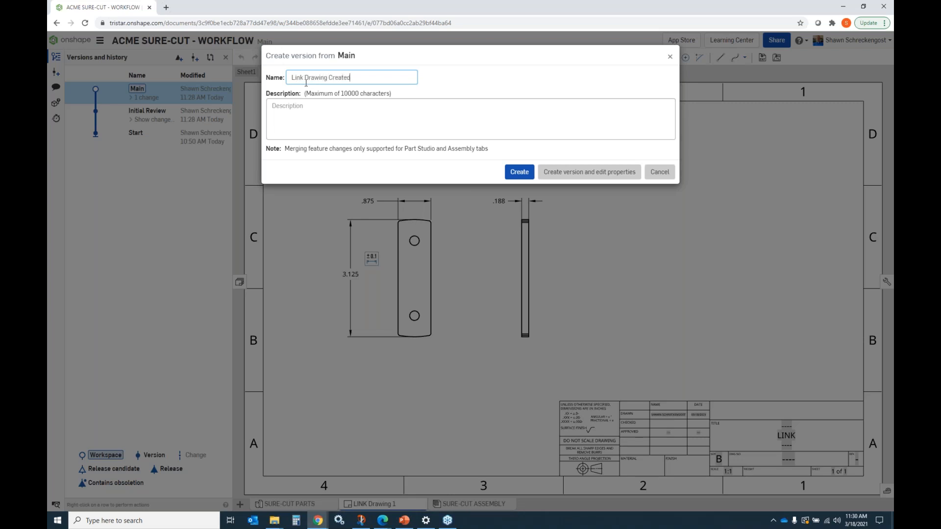
left_click(519, 172)
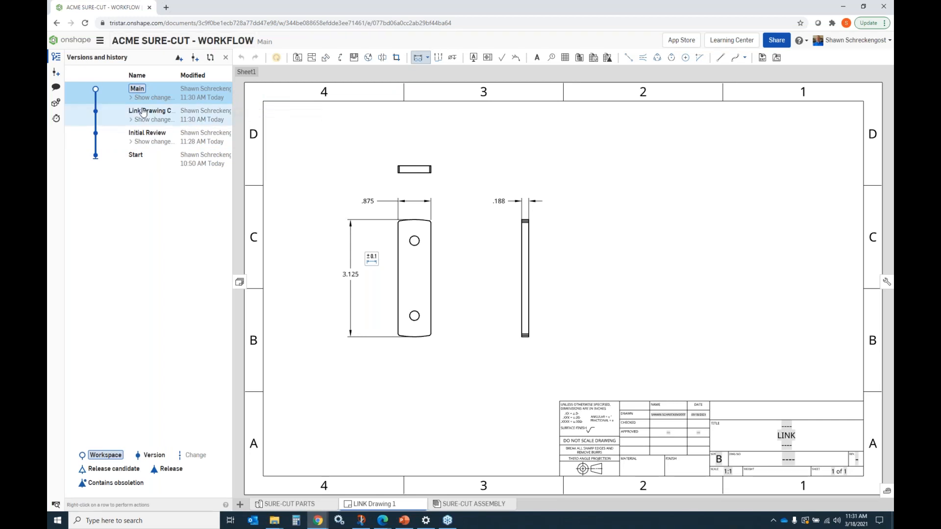
Step: Open the Initial Review and Link Drawing Created versions to view the model at each stage
left_click(157, 140)
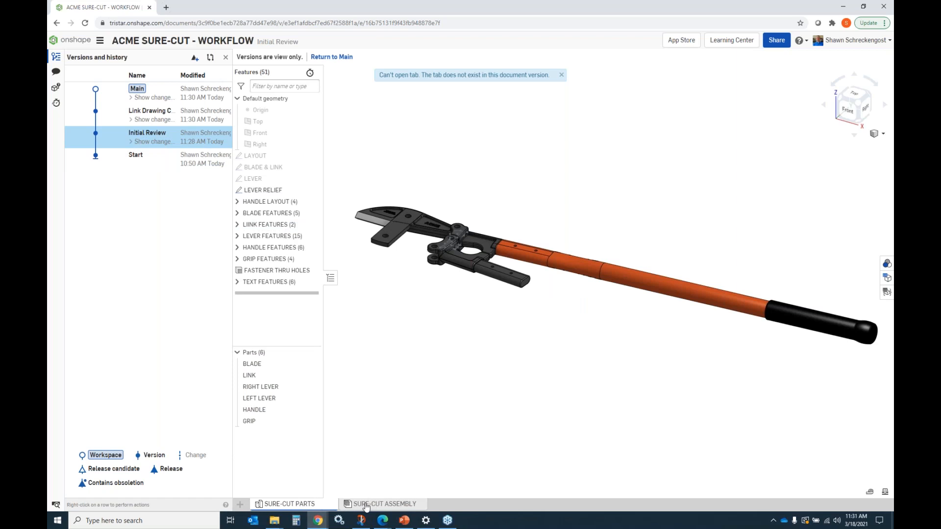
left_click(149, 116)
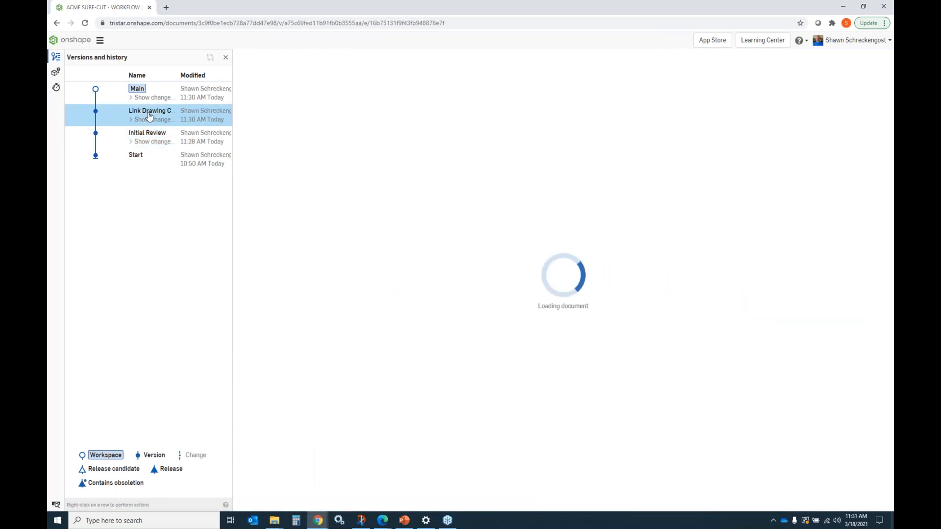
mouse_move(378, 510)
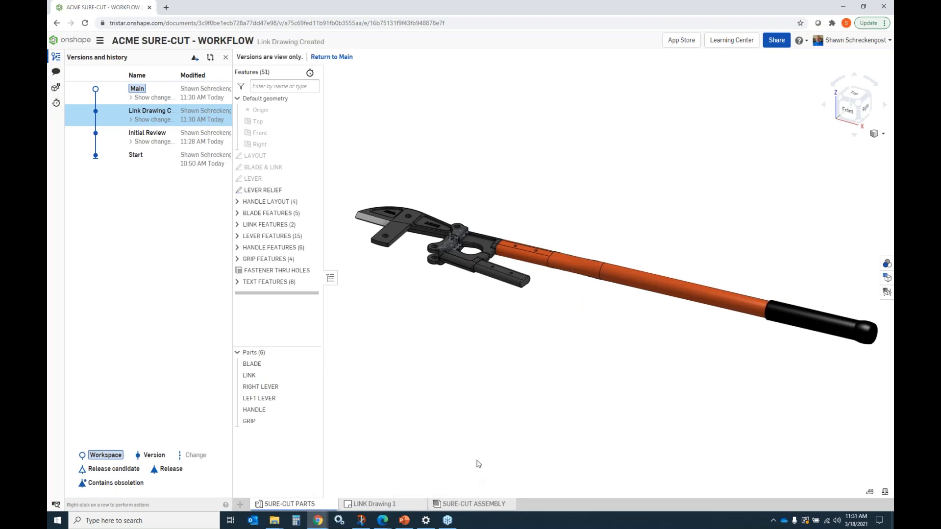
right_click_drag(577, 275, 707, 161)
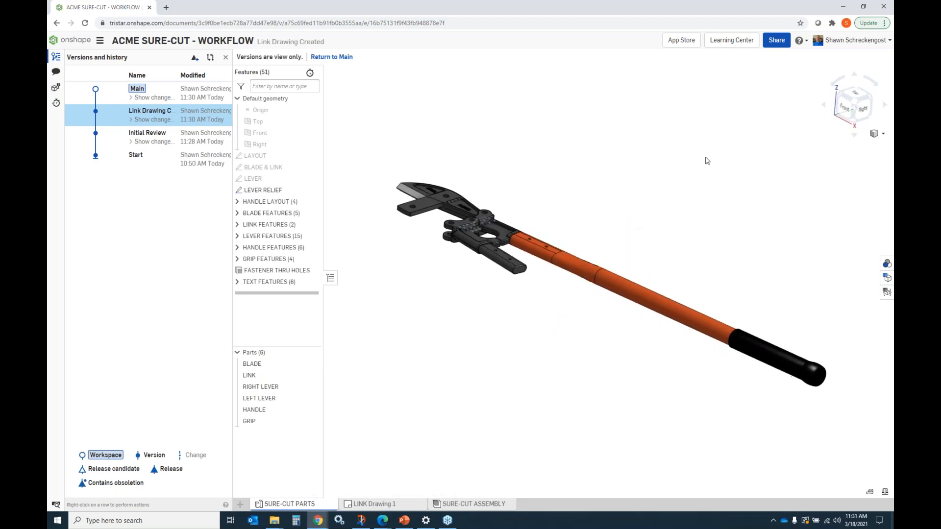
left_click(855, 102)
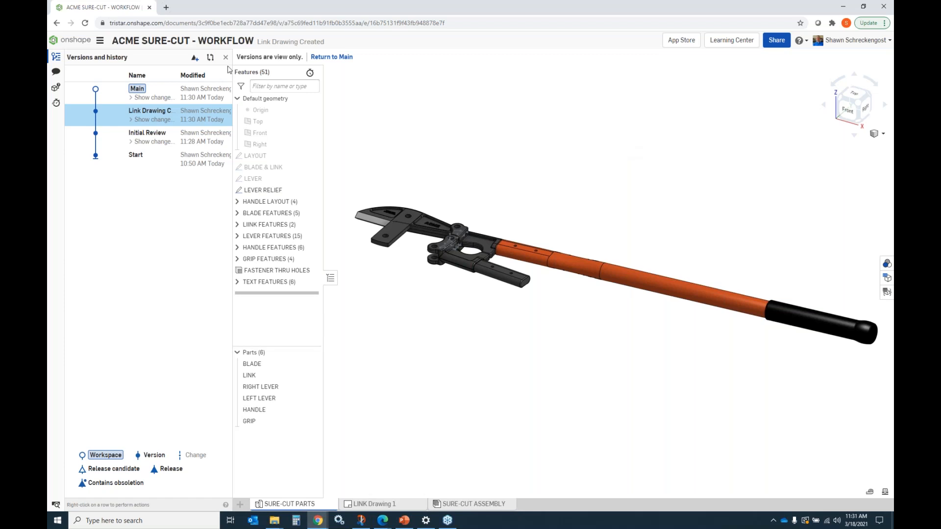
Step: Branch from the Link Drawing Created version into a new workspace named "Lengthen Handle"
left_click(154, 120)
left_click(153, 119)
right_click(155, 120)
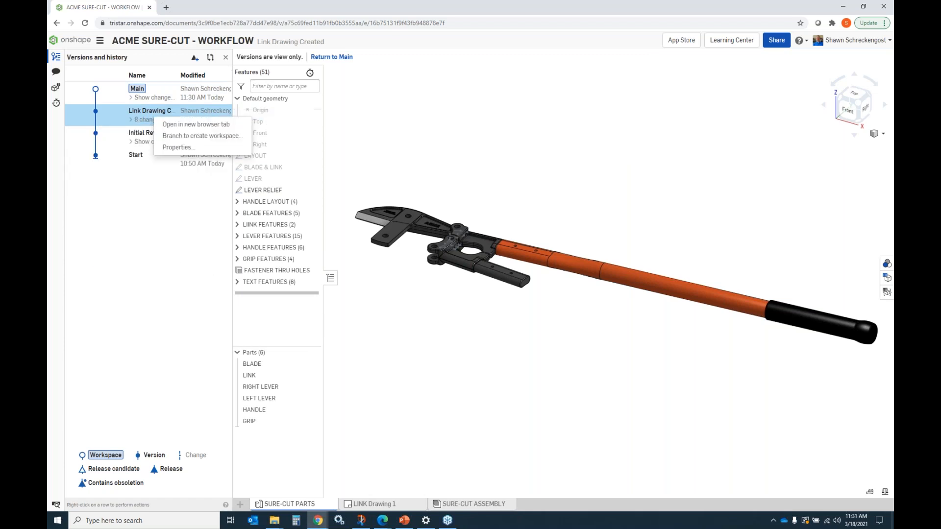
left_click(181, 136)
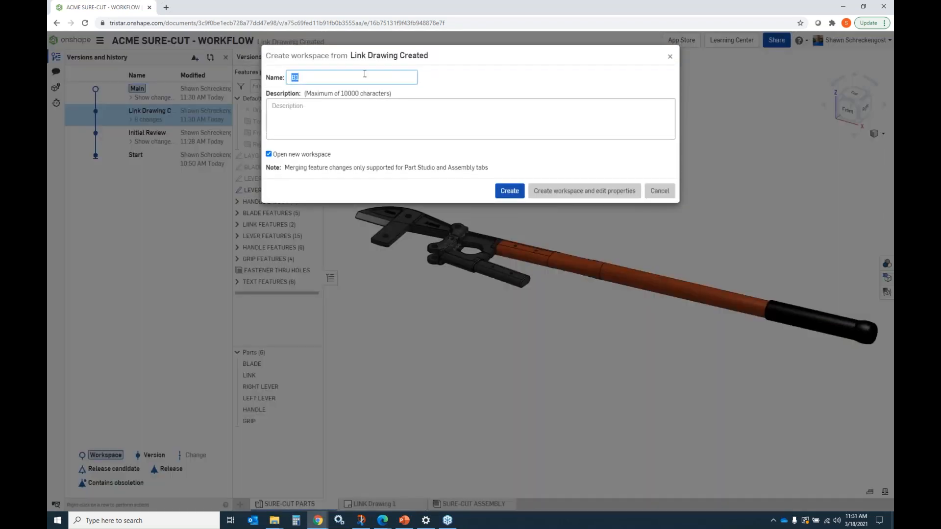
type("Lengthen Handle")
left_click(510, 191)
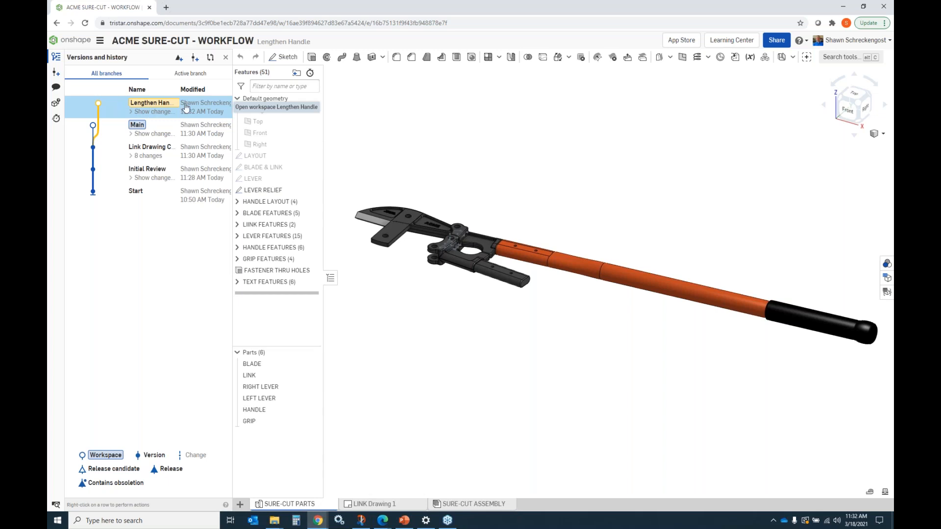
Step: Save a version of the Lengthen Handle workspace named "Initial Review"
right_click(144, 107)
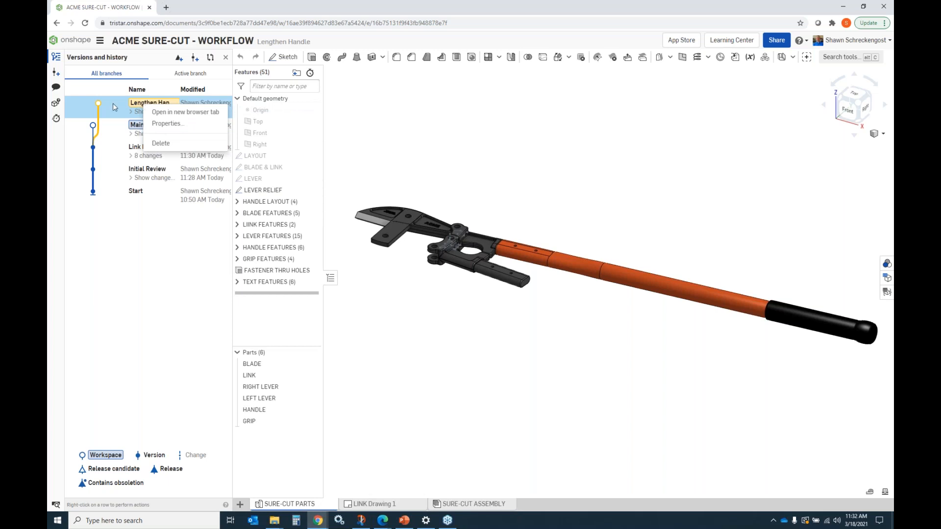
key("Escape")
left_click(179, 57)
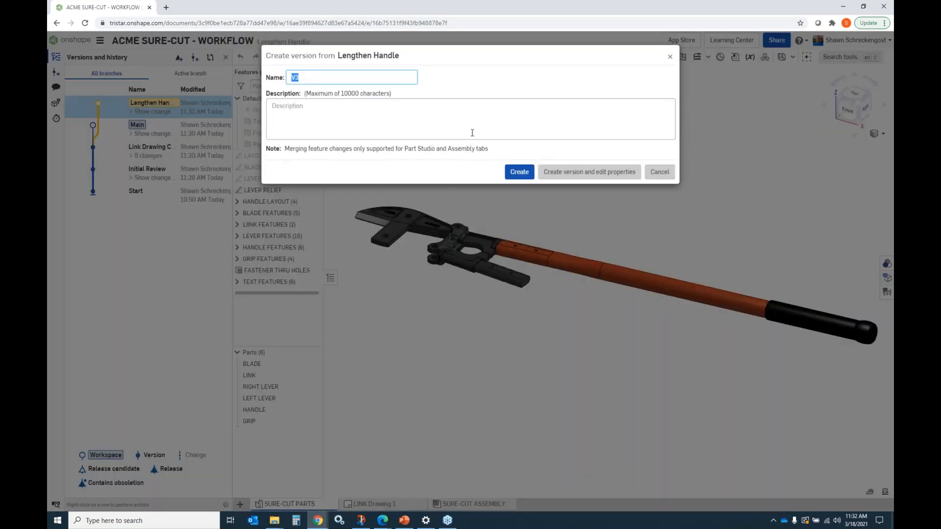
key("BackSpace")
left_click(529, 172)
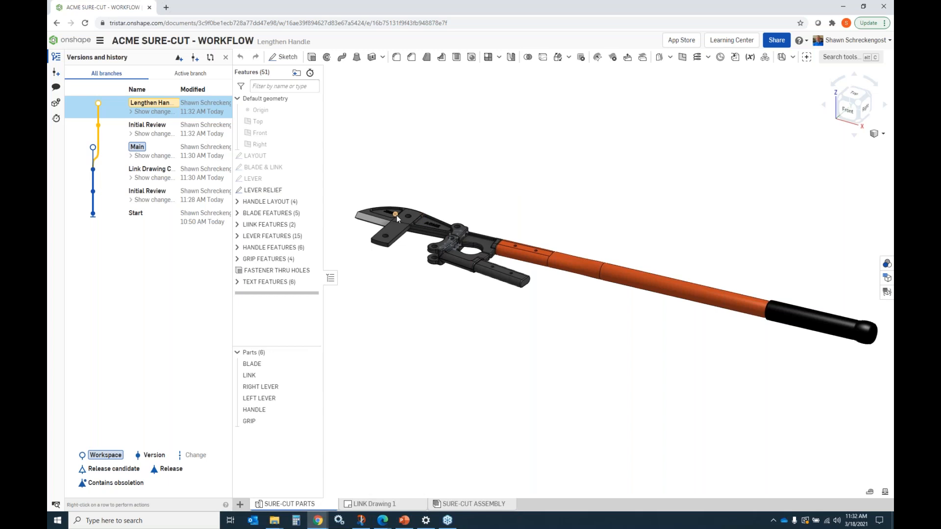
Step: Edit Plane 2 in the Handle Layout group and set its offset distance to 24 in
left_click(238, 202)
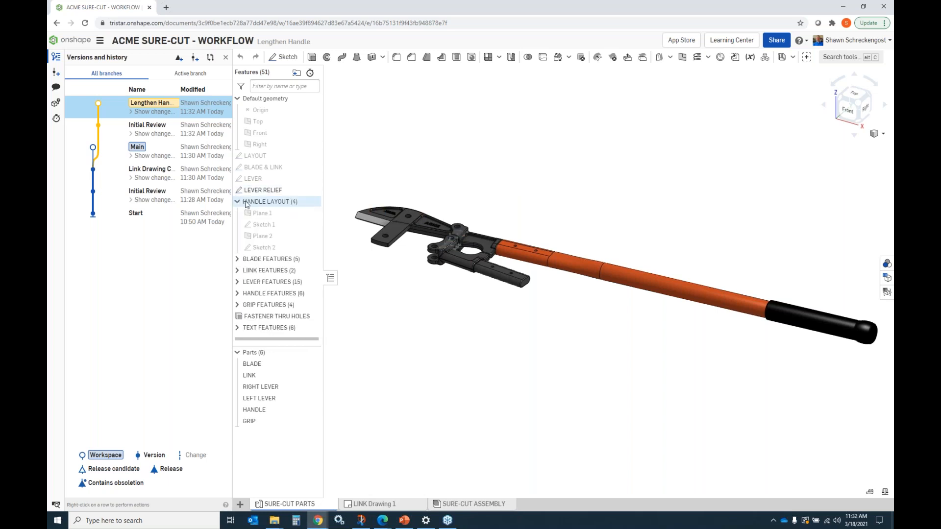
double_click(260, 236)
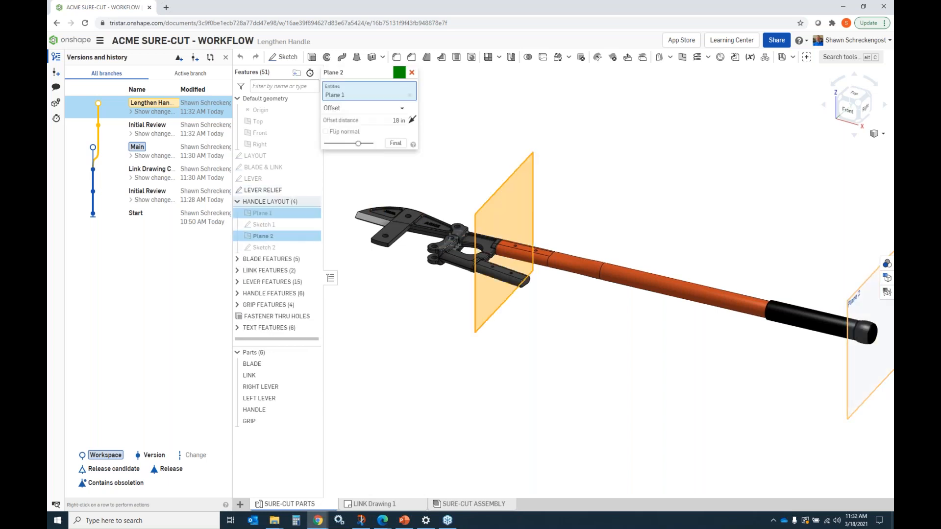
left_click(399, 120)
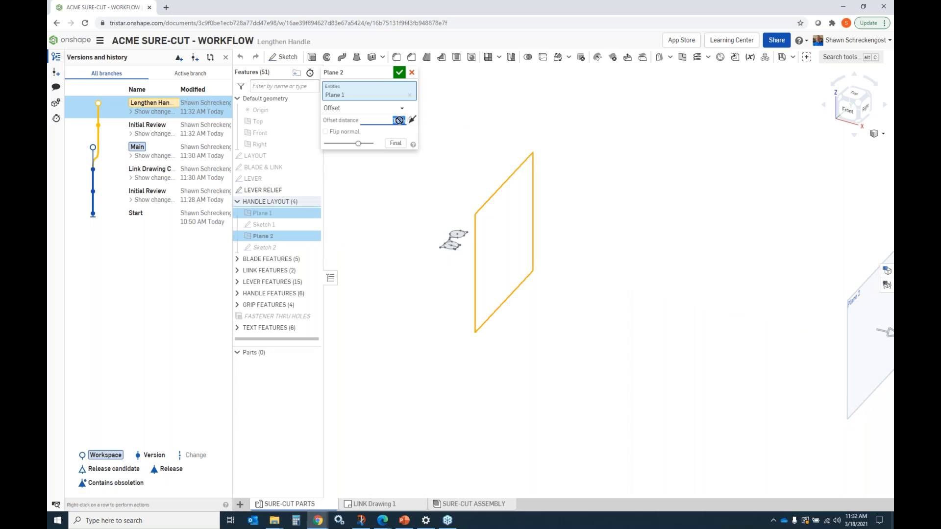
type("24")
key("Return")
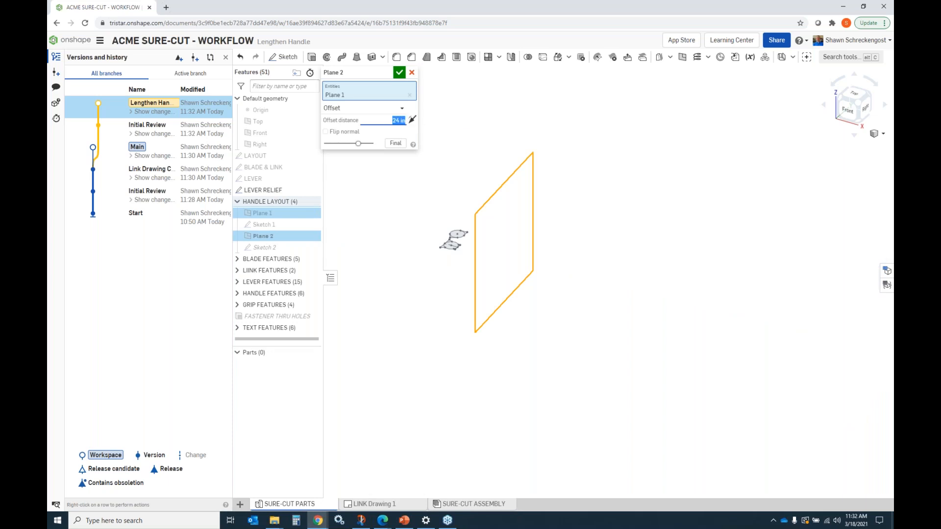
left_click(399, 73)
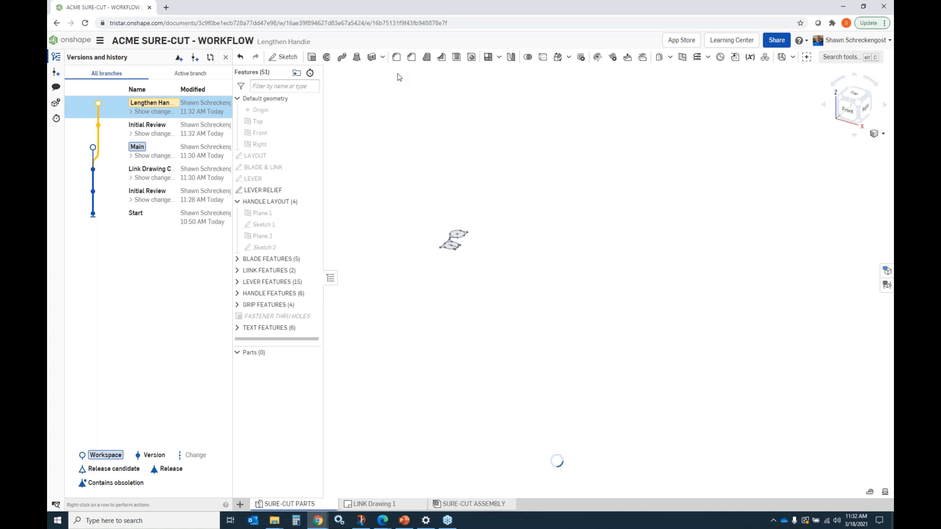
Step: Edit the depth of Extrude 13 in the Handle Features group and accept the change
left_click(238, 202)
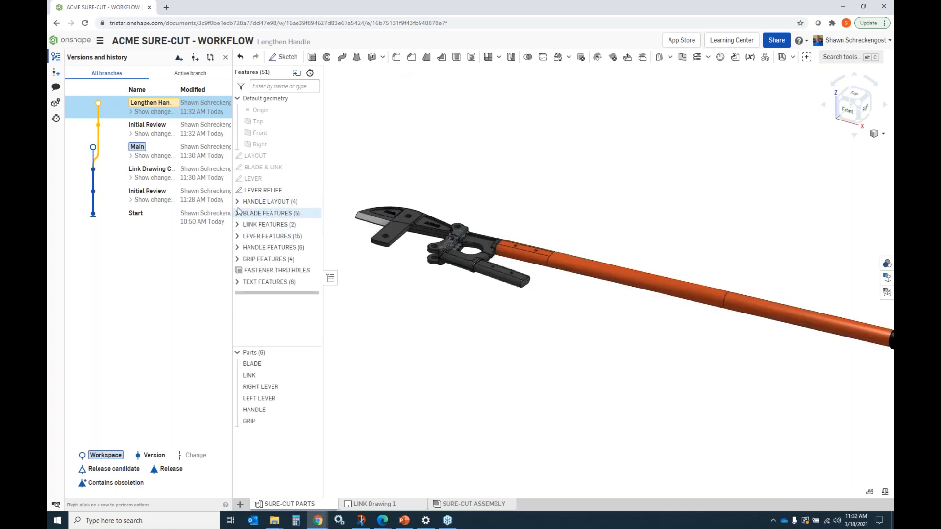
left_click(237, 248)
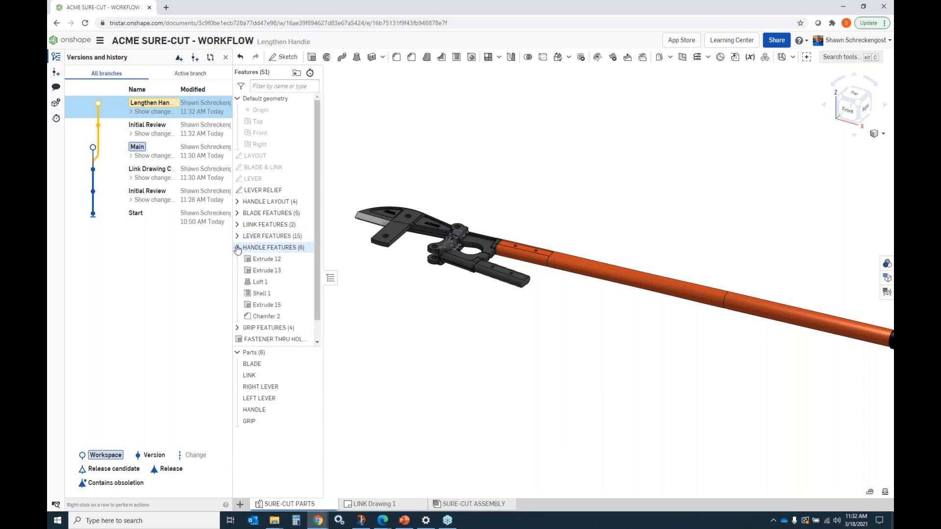
left_click(266, 270)
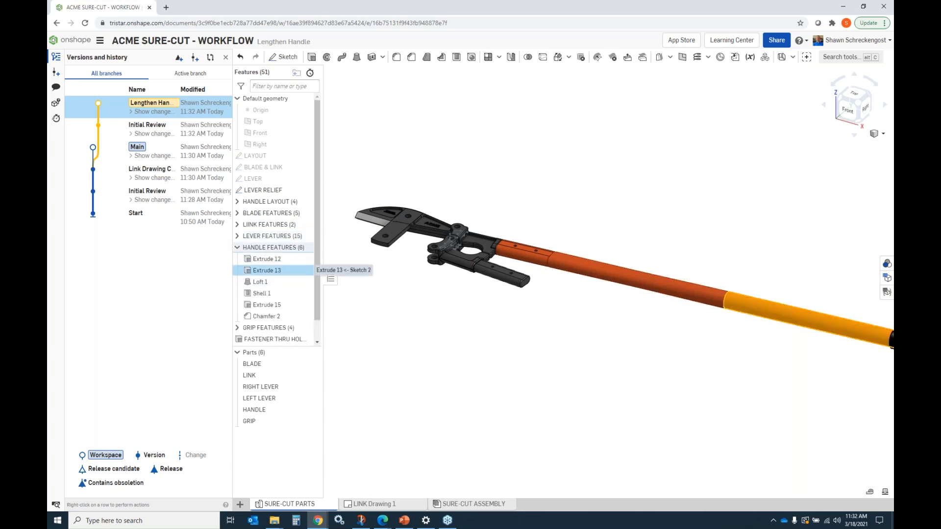
right_click(267, 272)
left_click(275, 288)
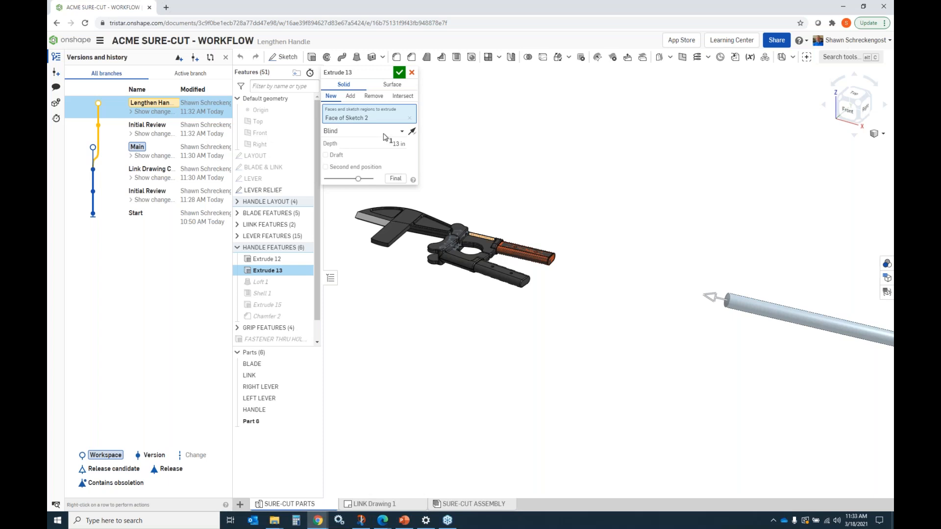
left_click(393, 146)
type("1")
left_click(400, 72)
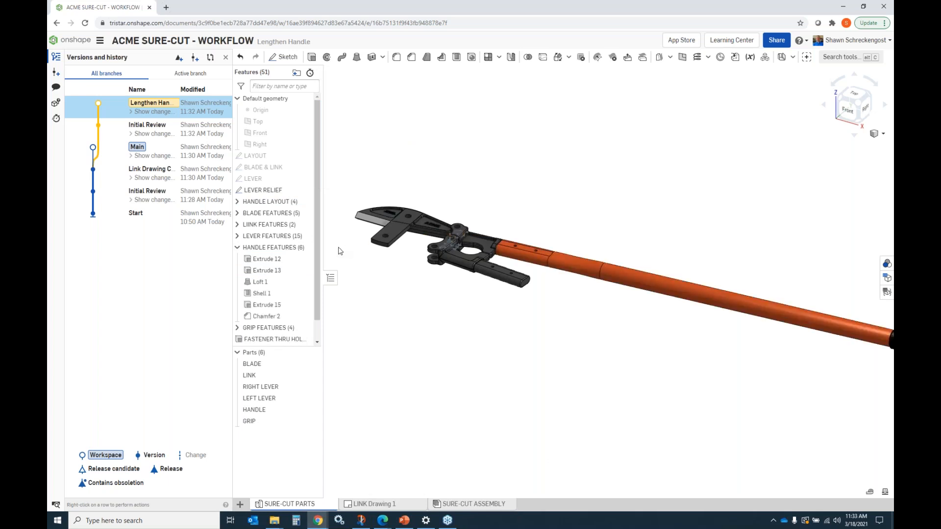
Step: Edit Extrude 3 in the Link Features group and set its depth to 0.25 in
left_click(237, 248)
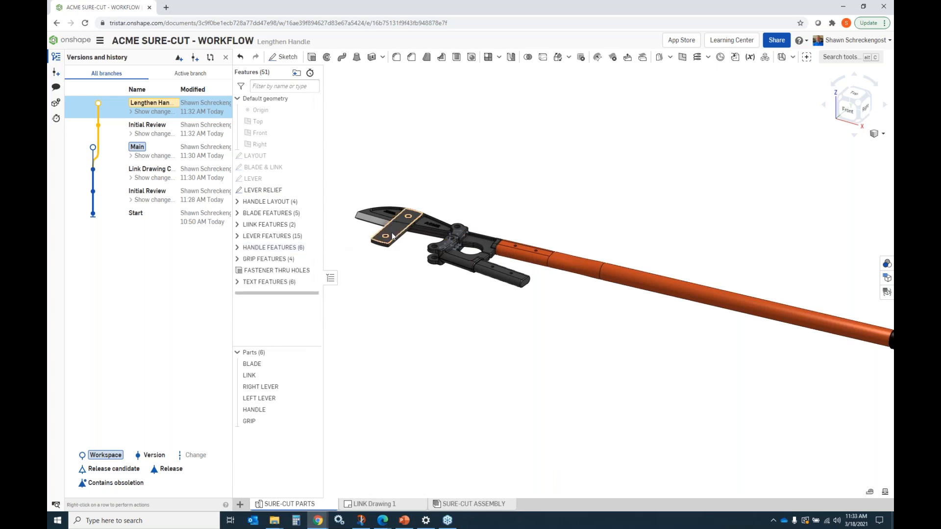
left_click(238, 225)
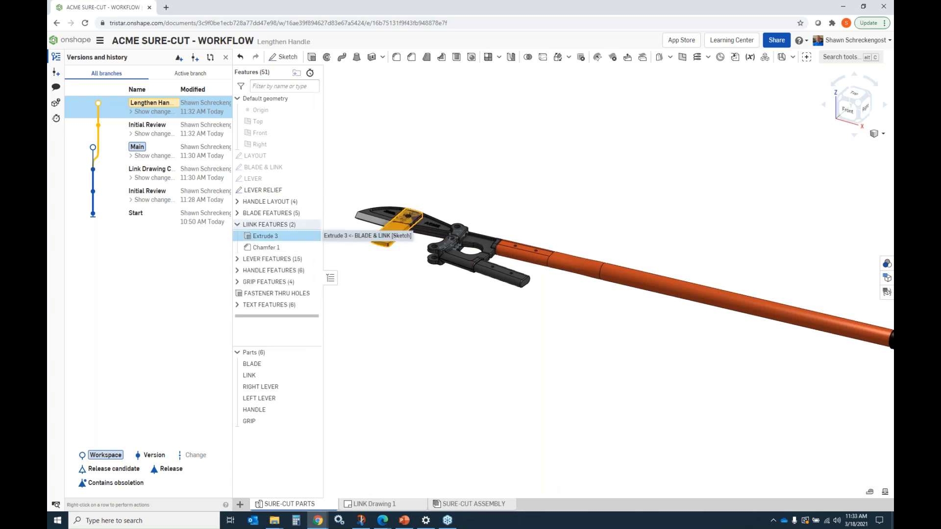
double_click(265, 236)
left_click(393, 165)
type("2")
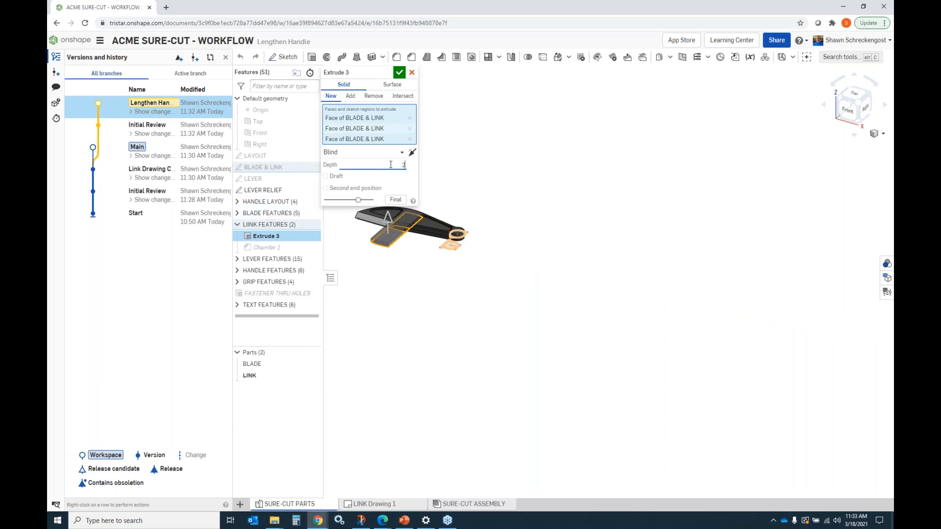
type("5")
key("Return")
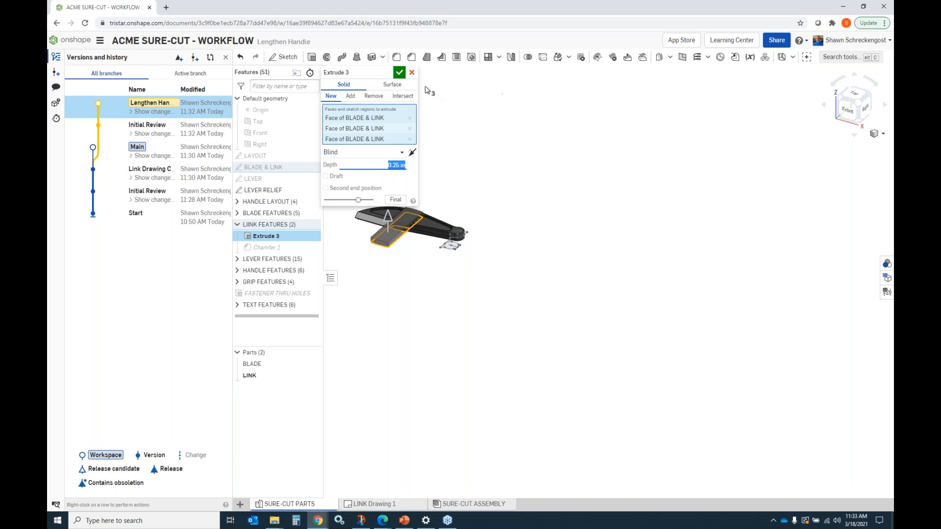
left_click(399, 73)
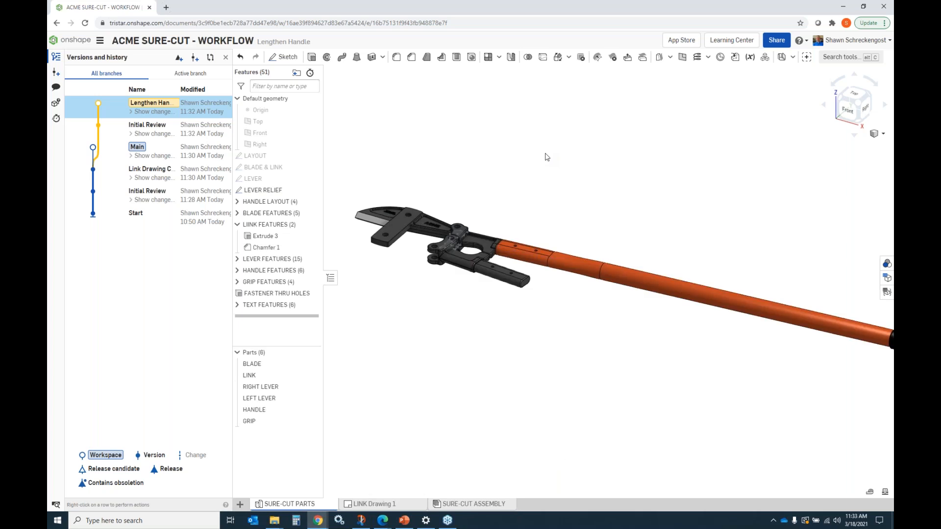
Step: Open the assembly and select the two hex cap screws through the link to inspect them
left_click(454, 505)
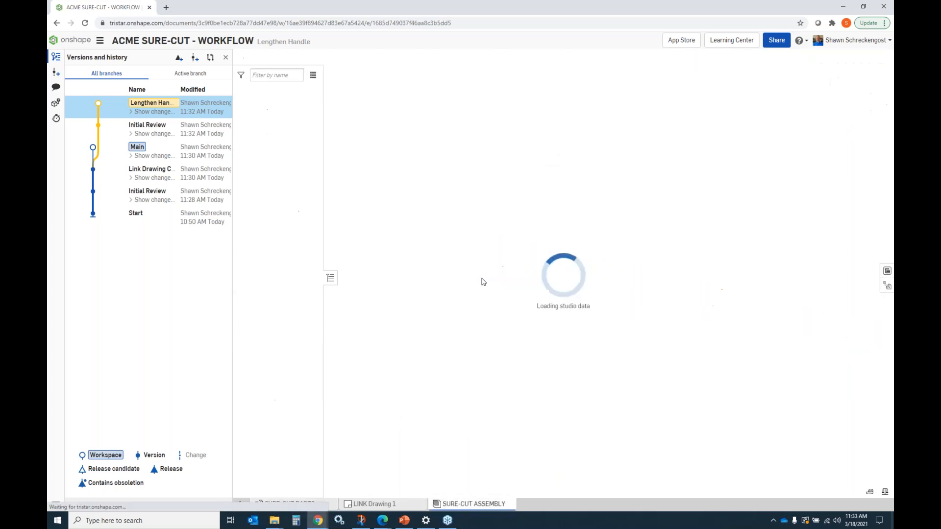
scroll(405, 209, "down", 3)
scroll(404, 209, "up", 10)
scroll(405, 209, "up", 2)
right_click_drag(428, 227, 433, 290)
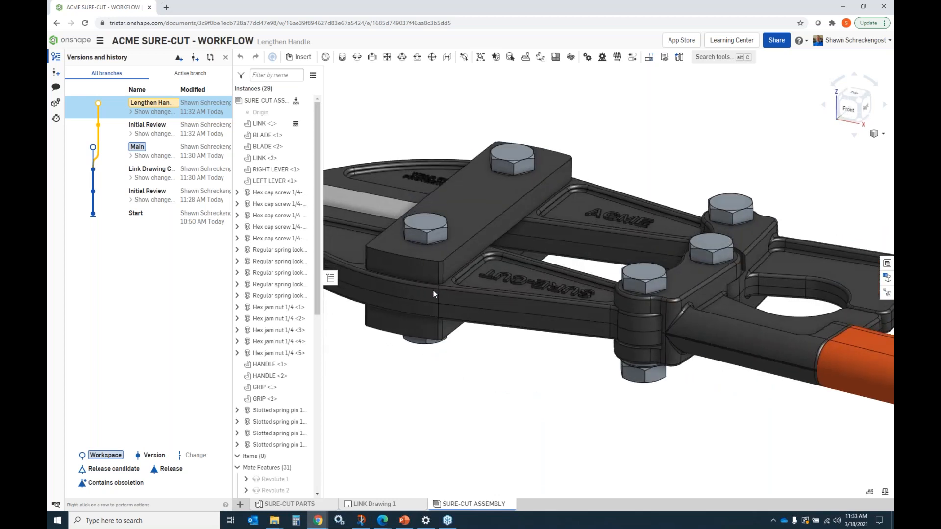
scroll(492, 278, "up", 2)
scroll(492, 277, "down", 4)
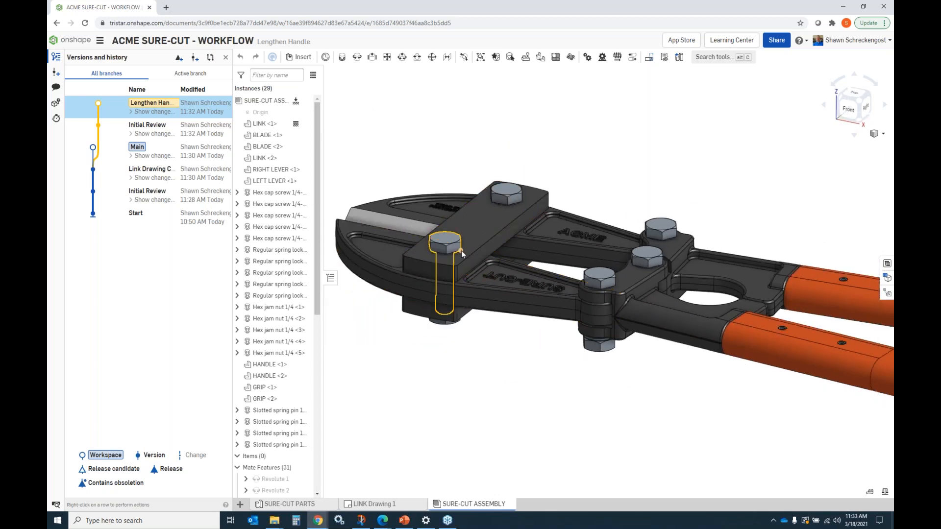
left_click(446, 240)
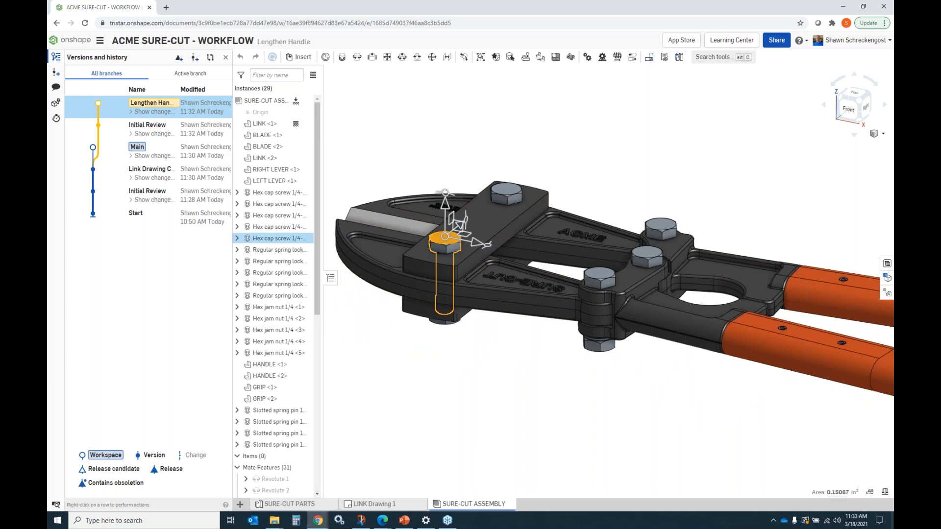
left_click(510, 196)
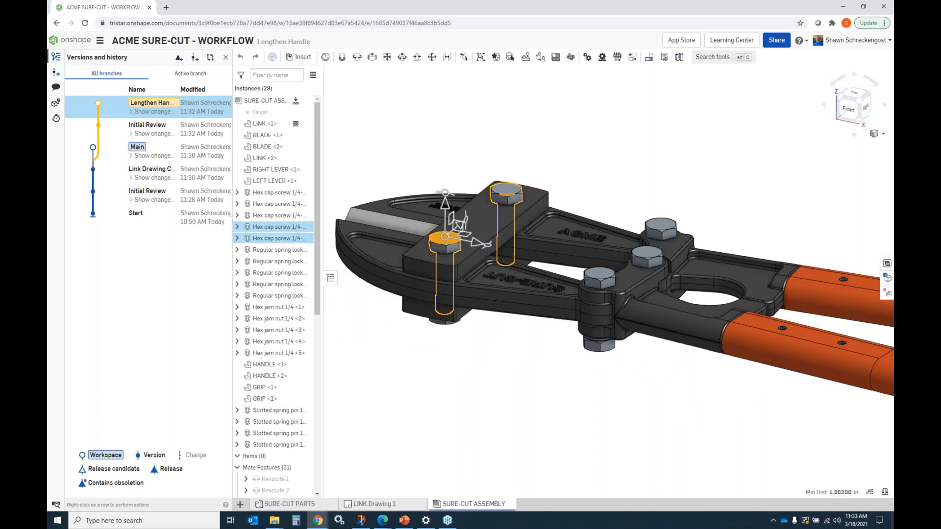
Step: Replace the two selected hex cap screws with standard ANSI 1/4-20 hex cap screws of length 1.125
right_click(282, 229)
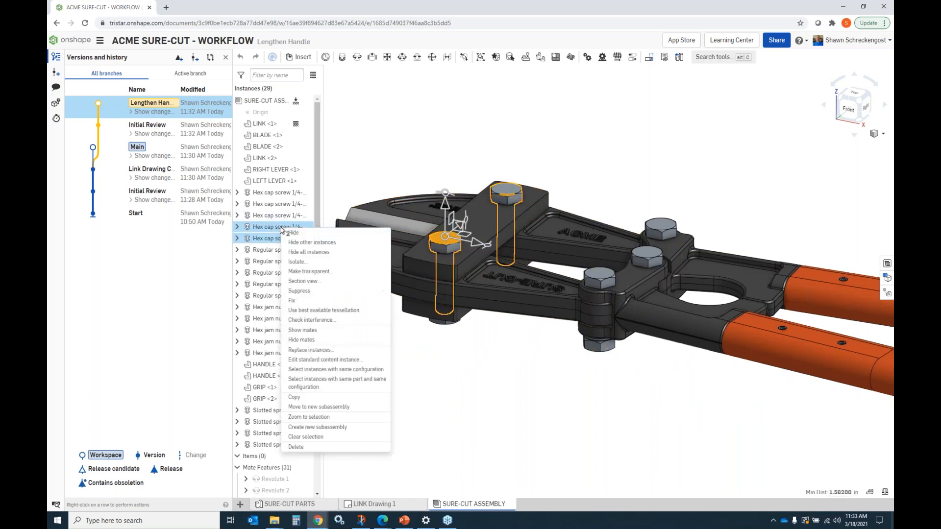
left_click(316, 352)
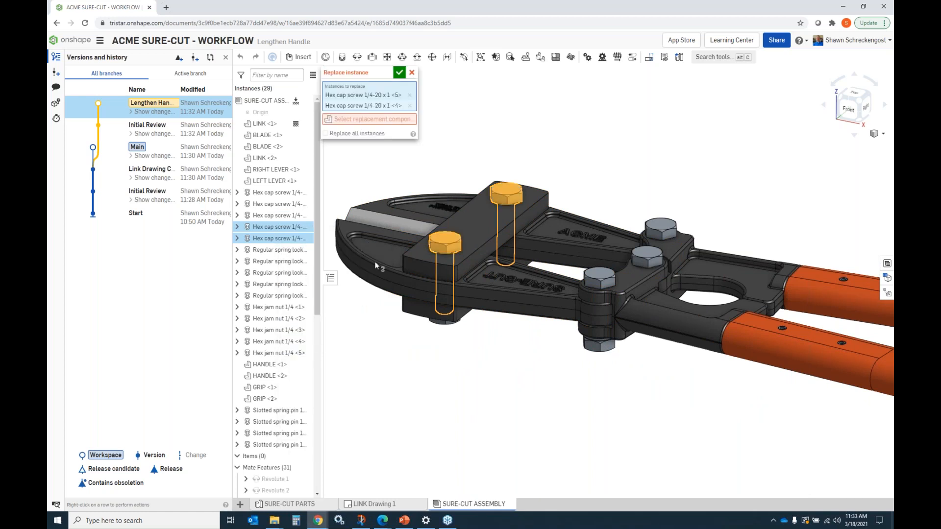
left_click(390, 122)
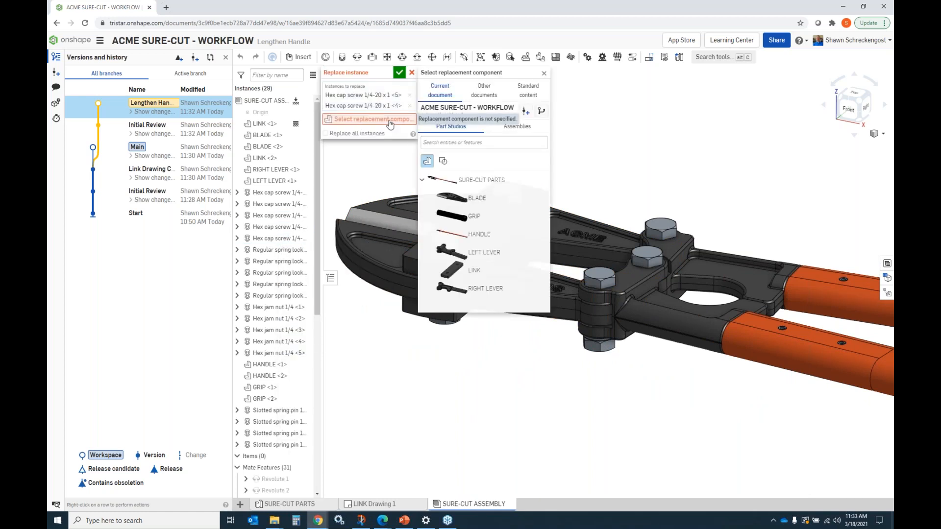
left_click(537, 94)
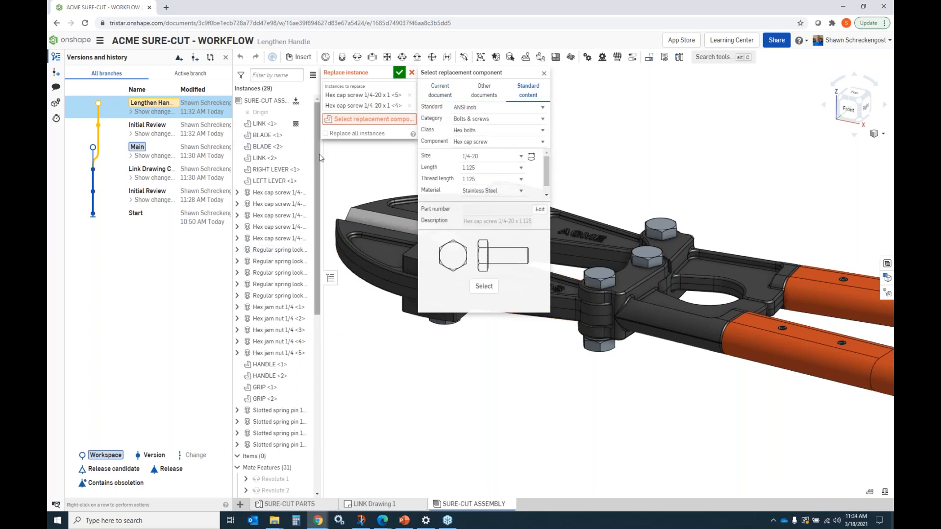
left_click_drag(320, 158, 356, 157)
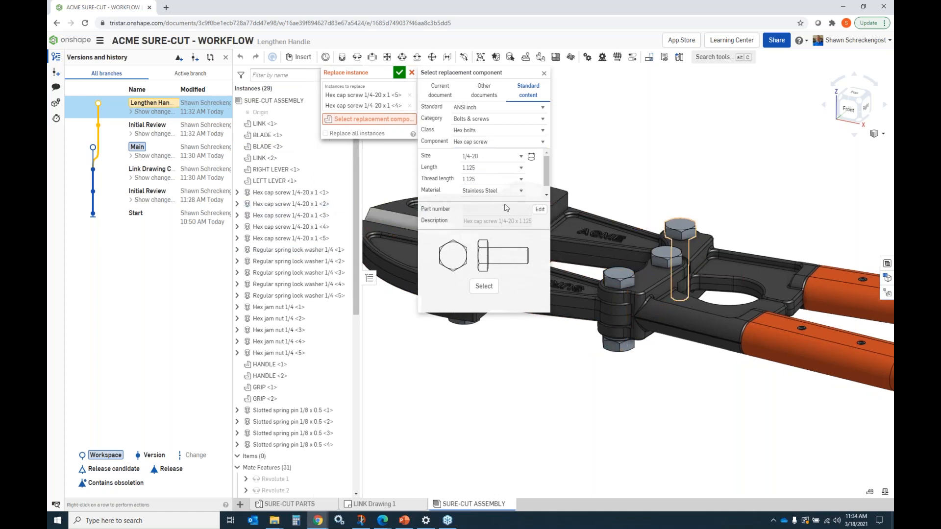
left_click(483, 289)
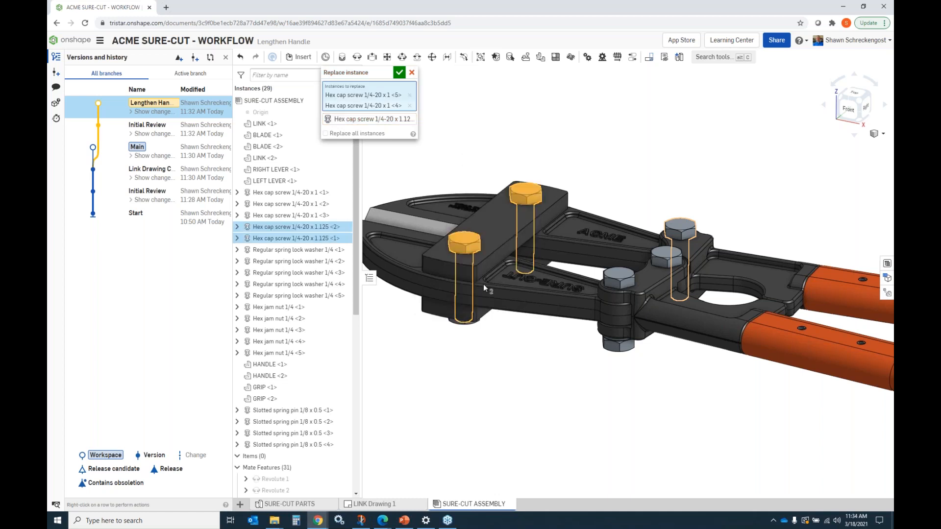
left_click(399, 72)
Step: Orbit and zoom around the assembly to examine the replaced screws from below, then return to the isometric view
right_click_drag(486, 297, 483, 267)
scroll(465, 343, "down", 7)
scroll(469, 349, "up", 8)
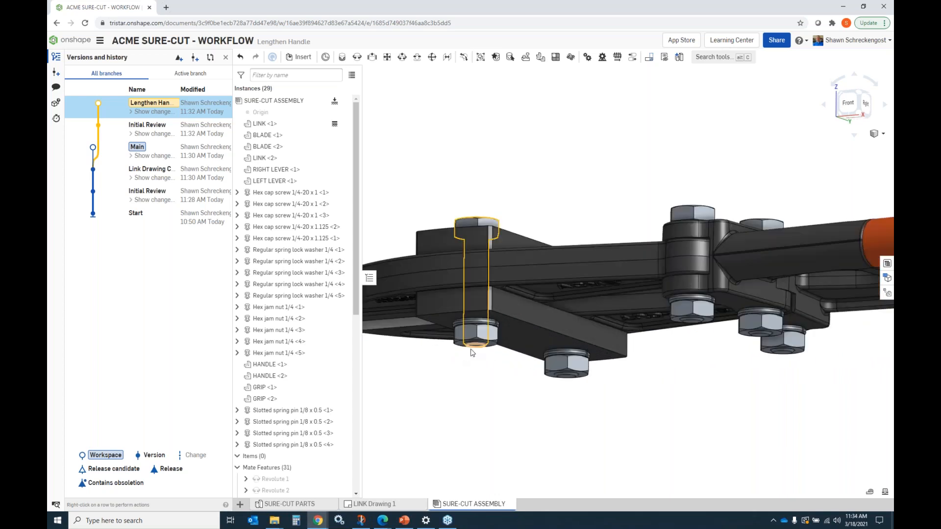
scroll(472, 352, "up", 3)
scroll(484, 334, "up", 3)
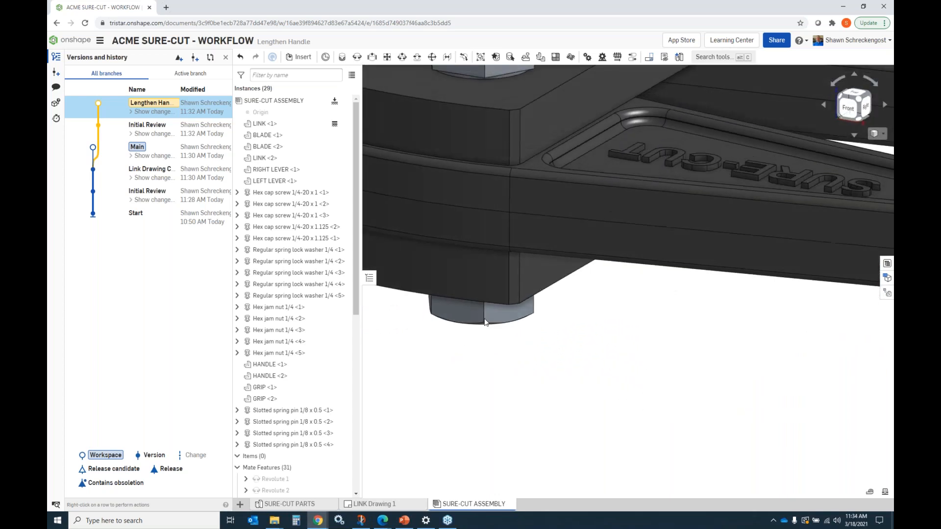
scroll(485, 323, "down", 10)
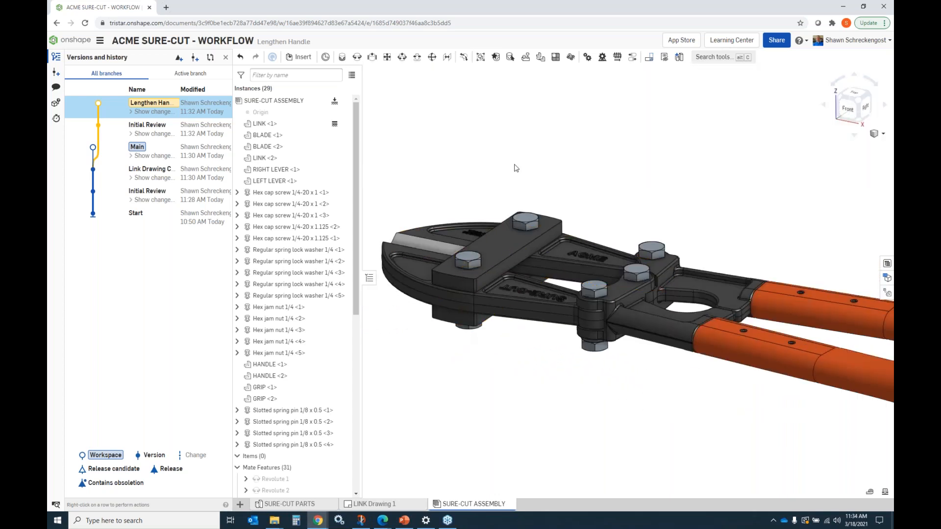
left_click(859, 104)
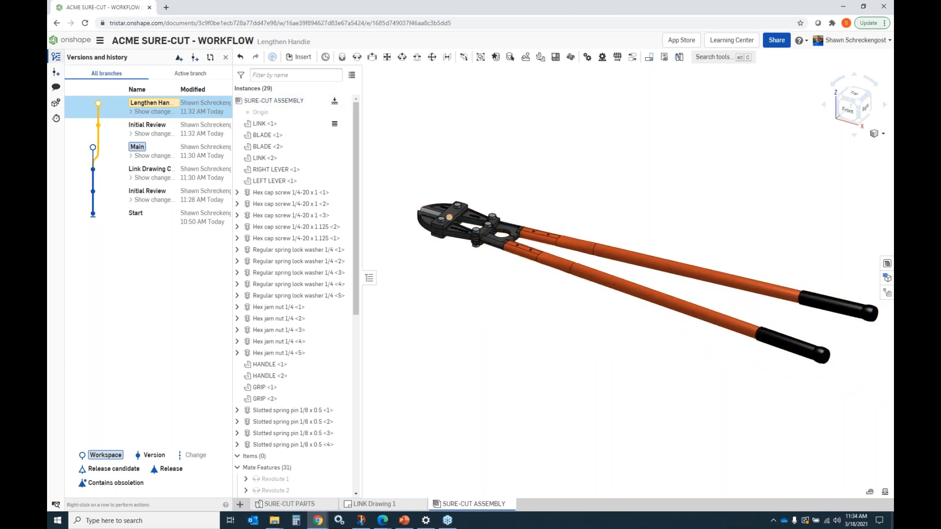
left_click(55, 73)
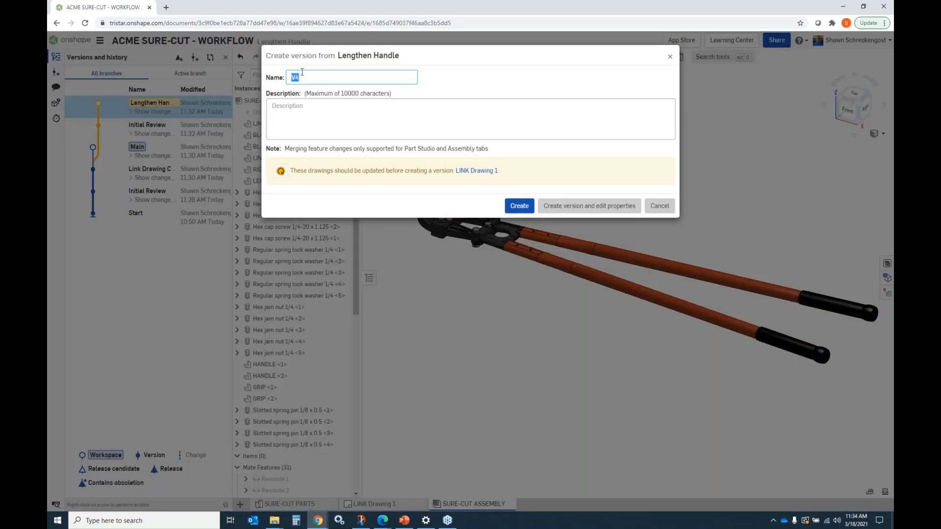
type("Handle Lengthen Complete")
left_click(521, 208)
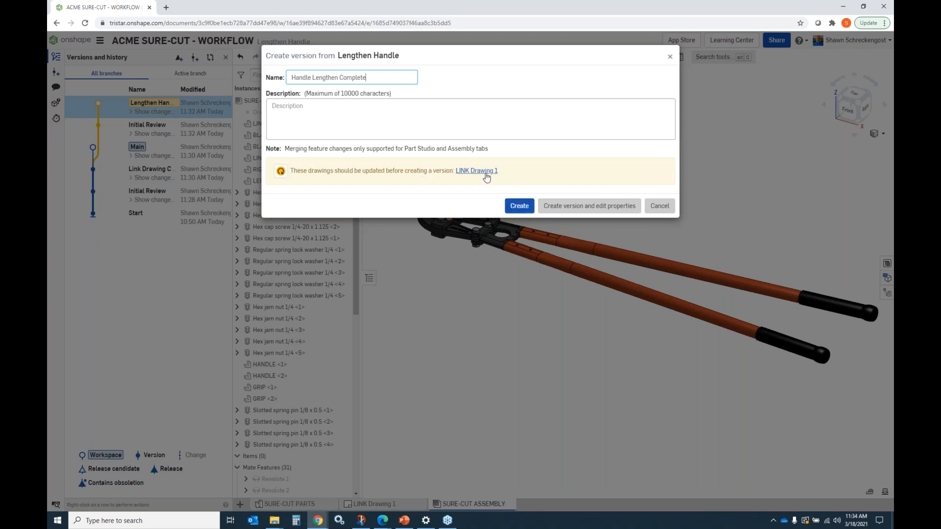
left_click_drag(388, 78, 275, 78)
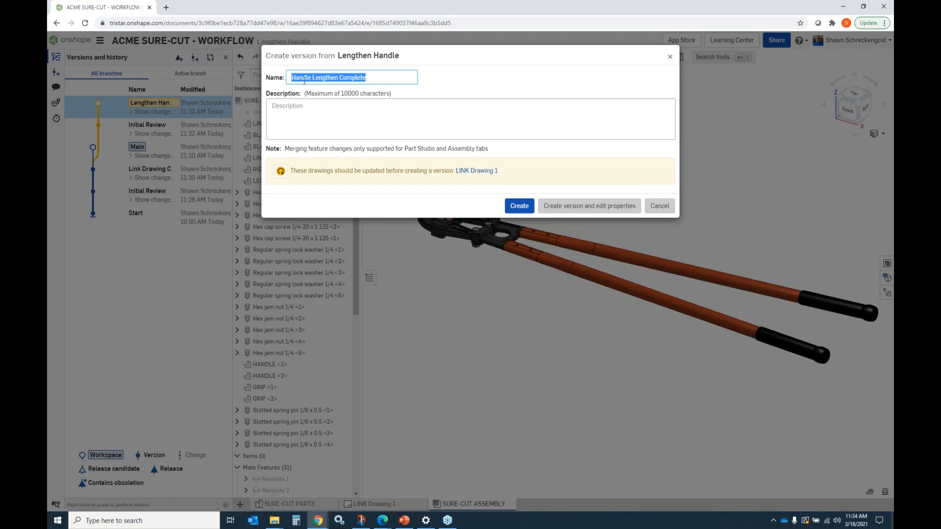
left_click(660, 206)
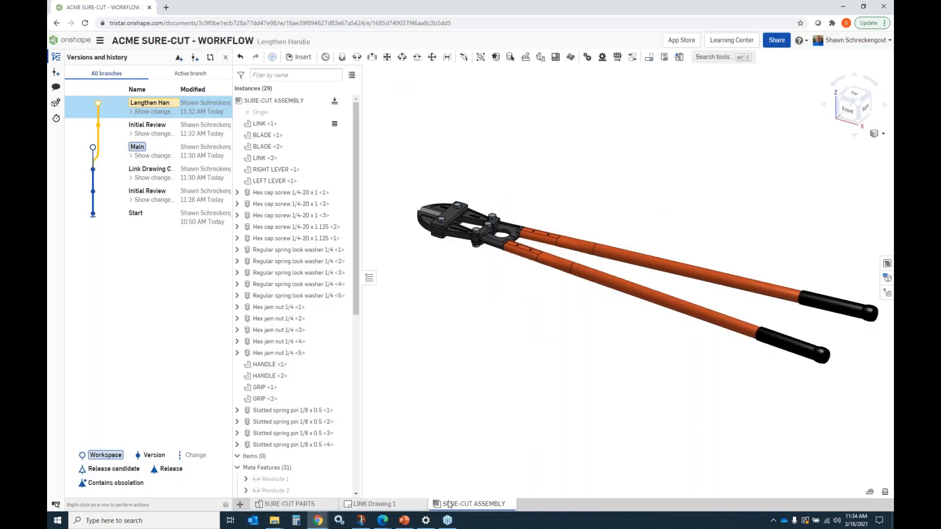
Step: Open LINK Drawing 1 and update its drawing views
left_click(373, 505)
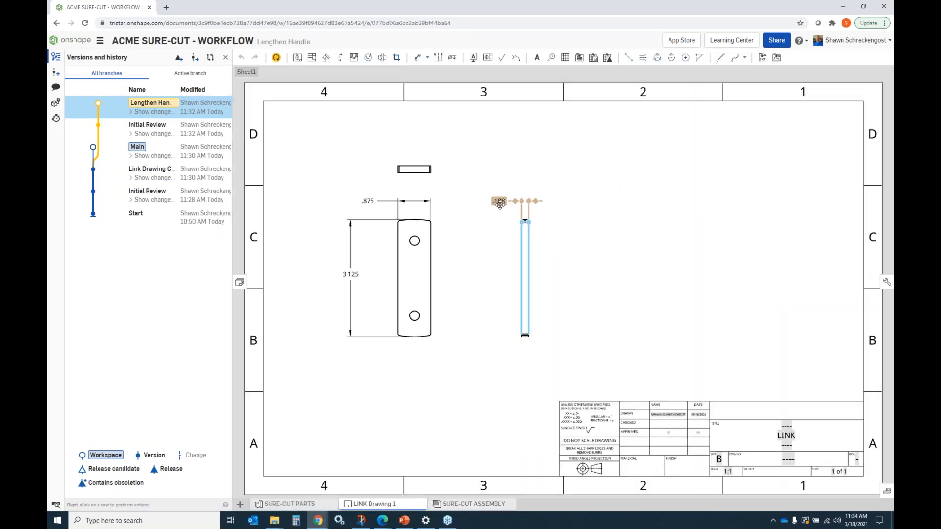
left_click(277, 58)
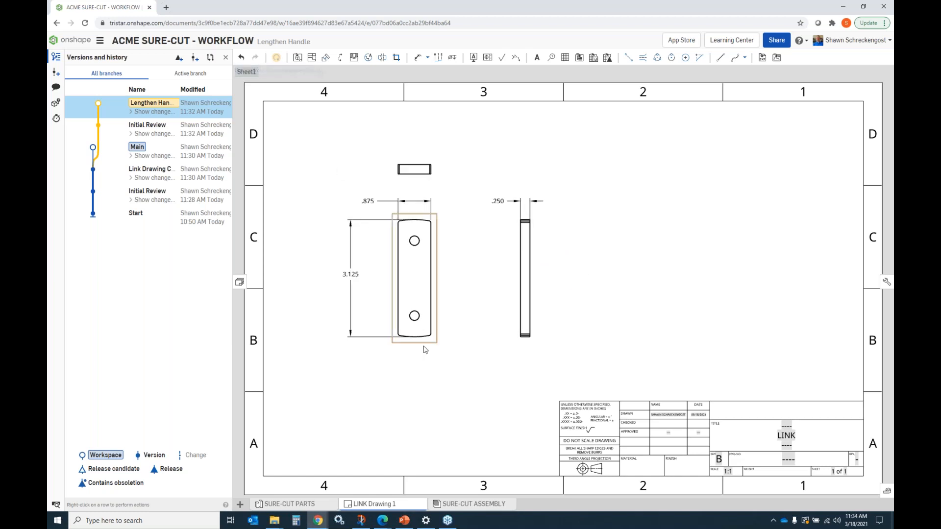
Step: Create a version of the Lengthen Handle branch named Handle Lengthen Complete
left_click(307, 505)
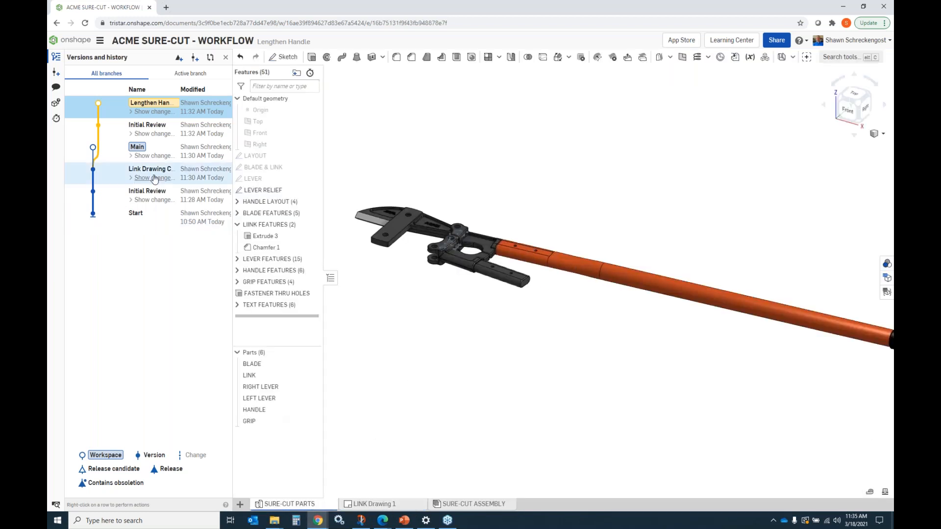
left_click(56, 74)
type("Handle Lengthen Complete")
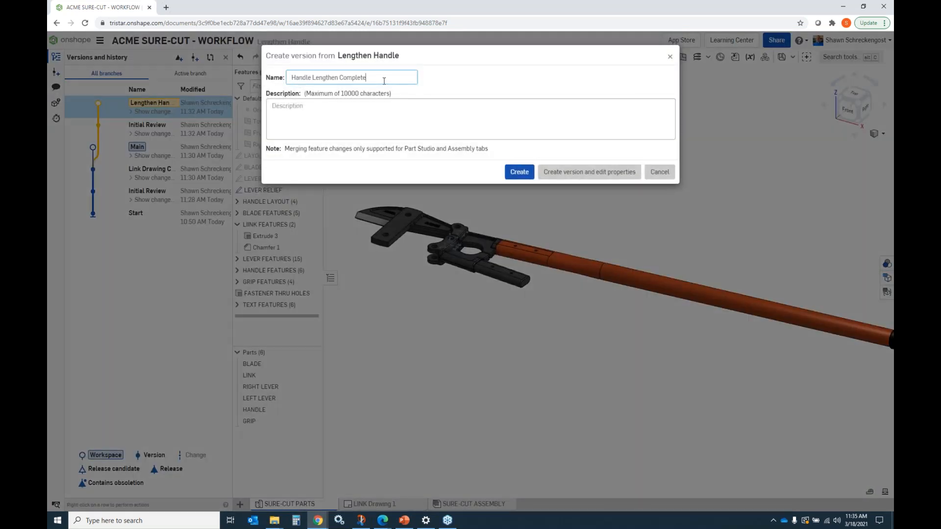
left_click(521, 172)
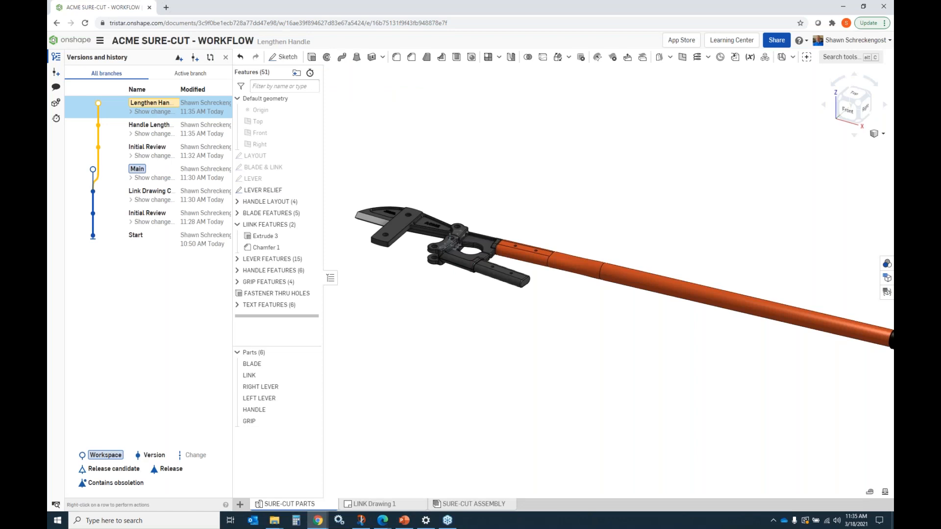
Step: Compare the Lengthen Handle workspace with Main in the history, sliding between the two states
scroll(466, 194, "down", 5)
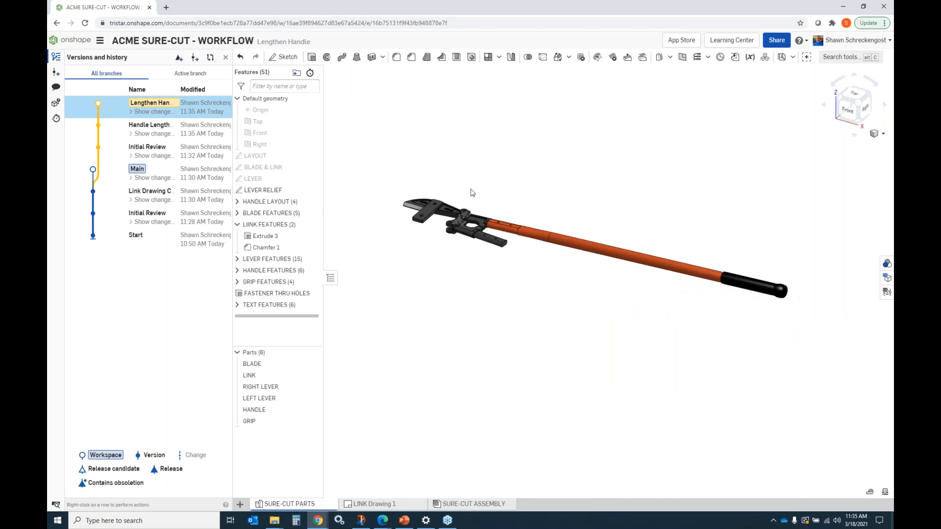
scroll(682, 221, "up", 2)
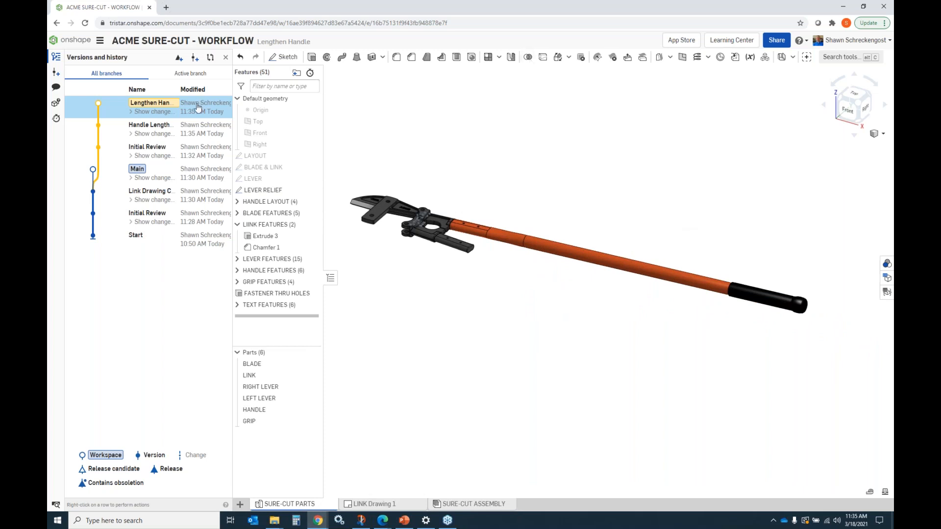
left_click(211, 59)
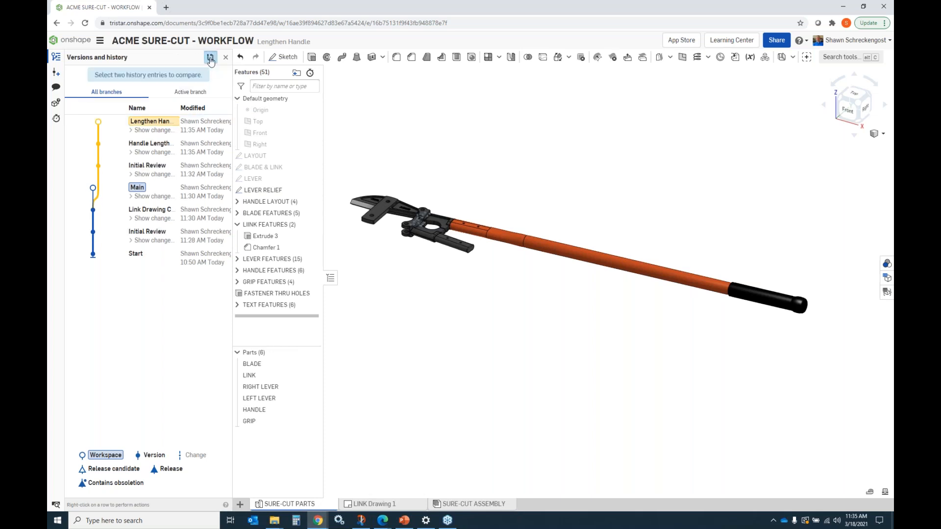
left_click(204, 126)
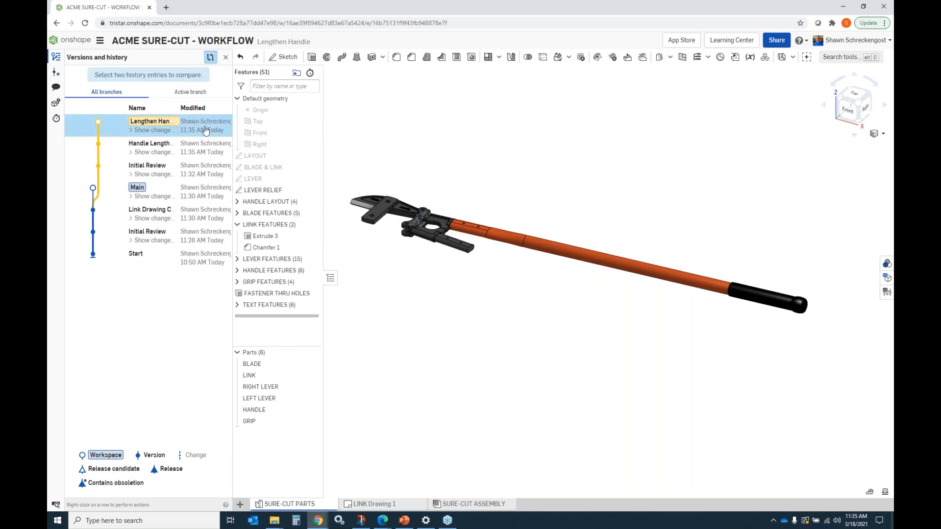
left_click(189, 197)
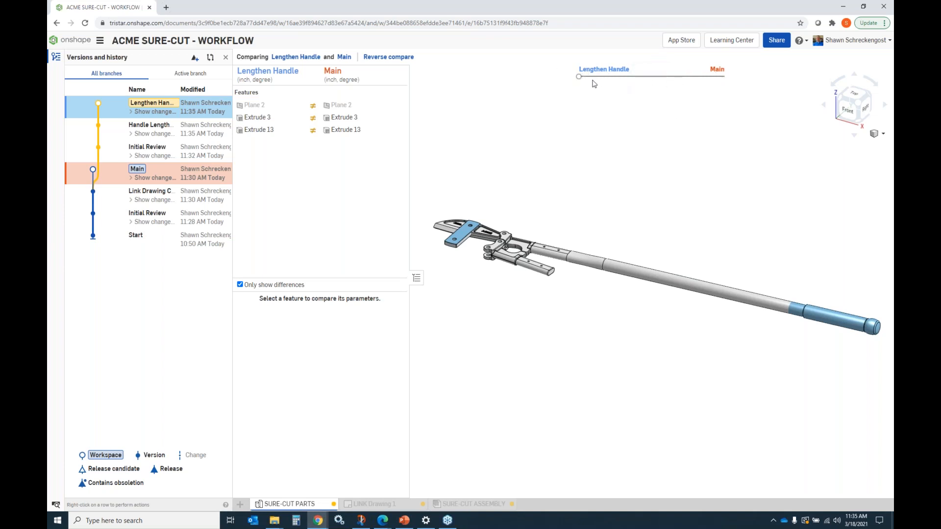
left_click_drag(581, 78, 609, 78)
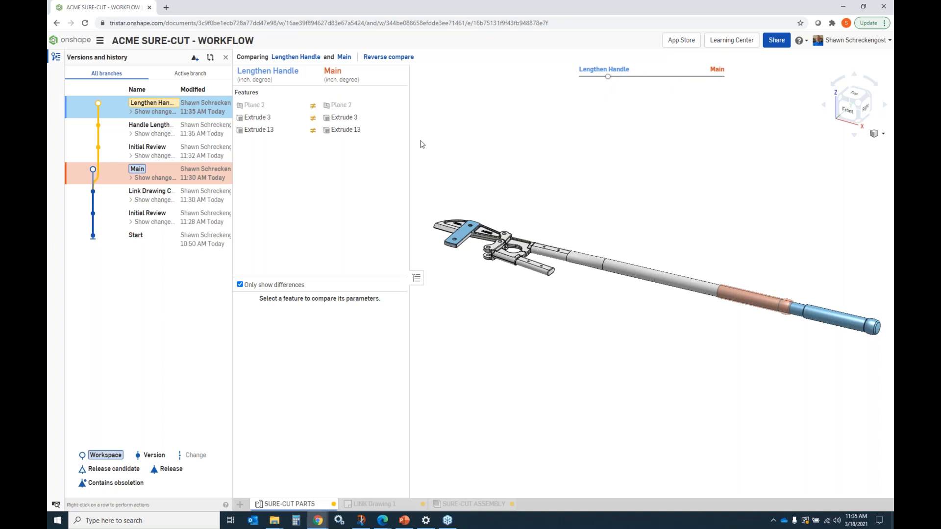
right_click_drag(607, 198, 596, 191)
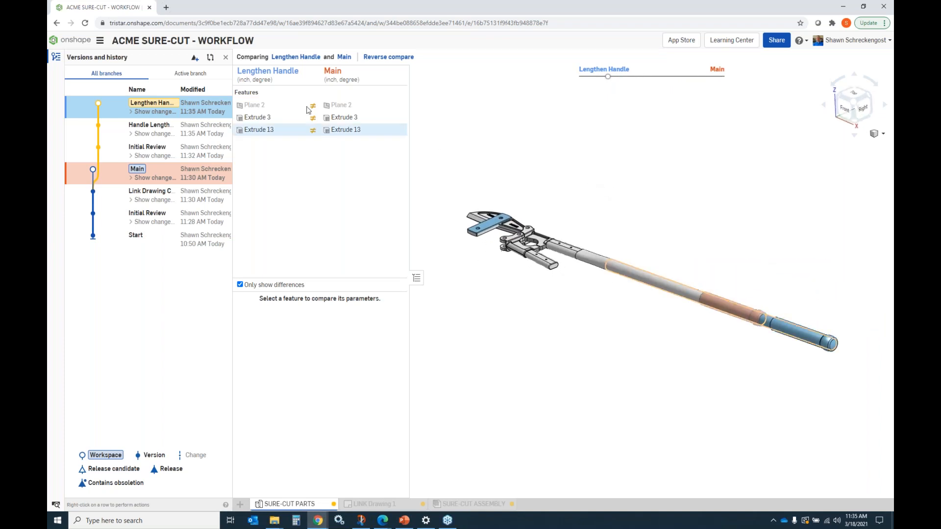
Step: Return to the Lengthen Handle workspace, then switch to the Main workspace and view its LINK drawing
double_click(122, 111)
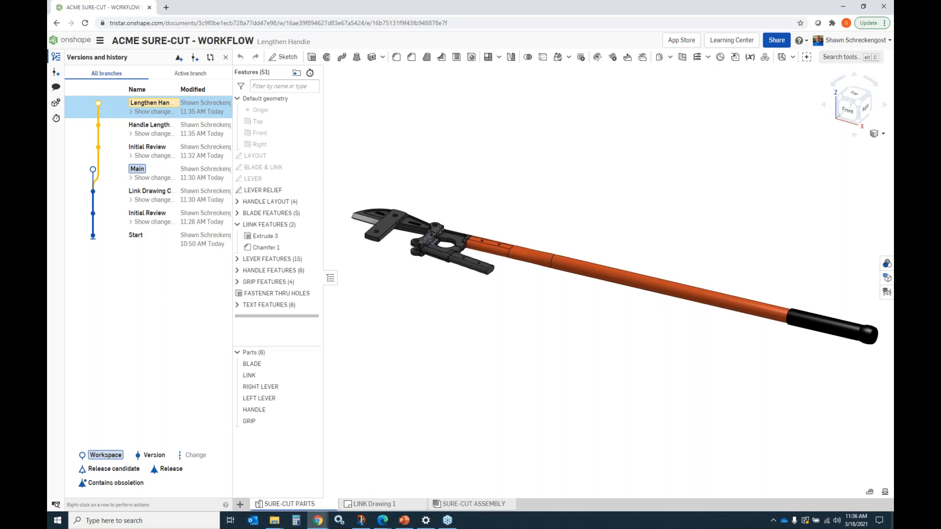
key("shift+7")
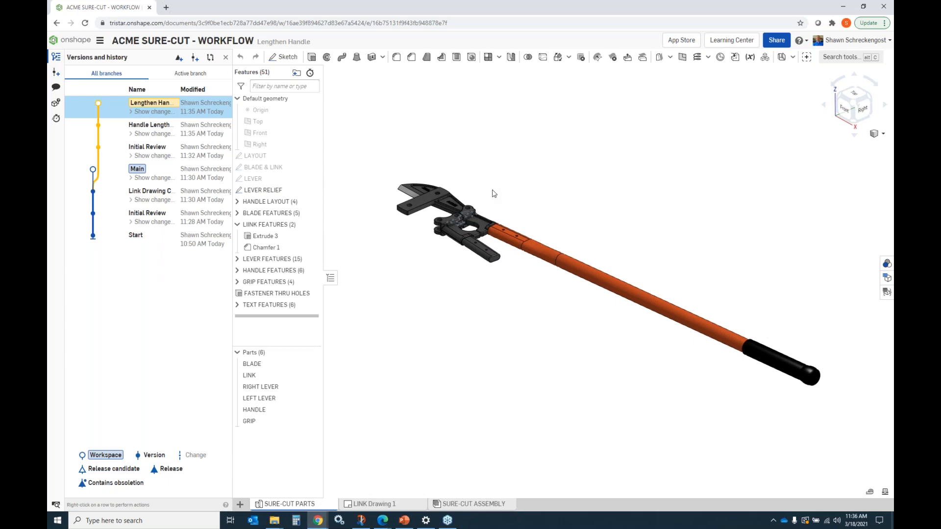
left_click(93, 170)
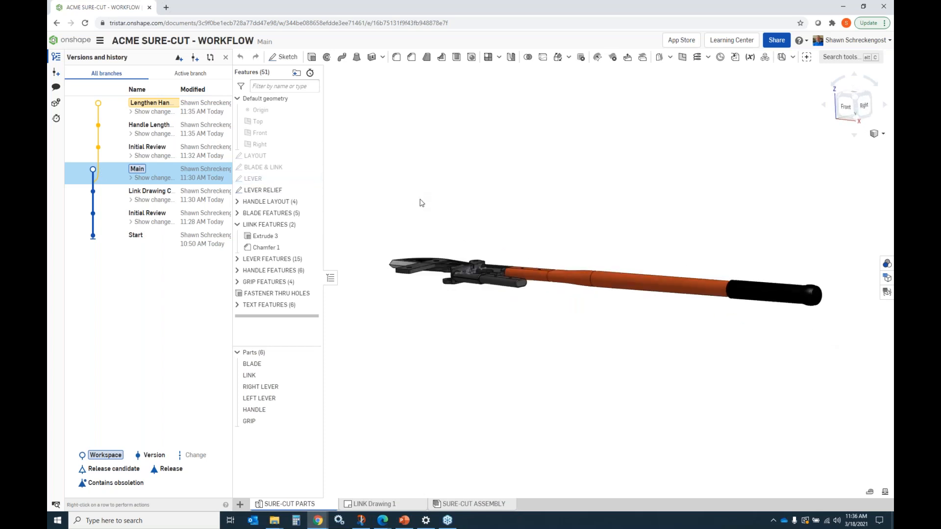
left_click(378, 502)
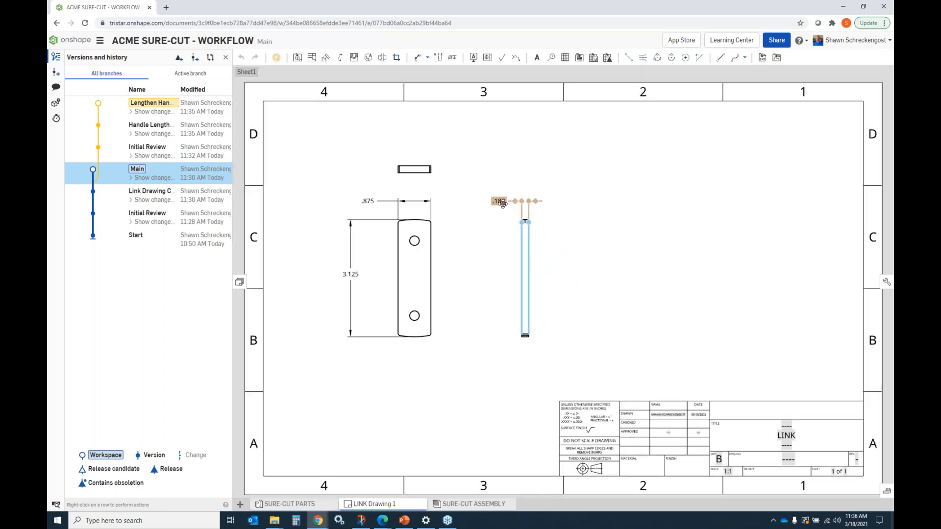
Step: Open the Initial Review and Handle Lengthen Complete versions and review the latter's list of changes
left_click(149, 150)
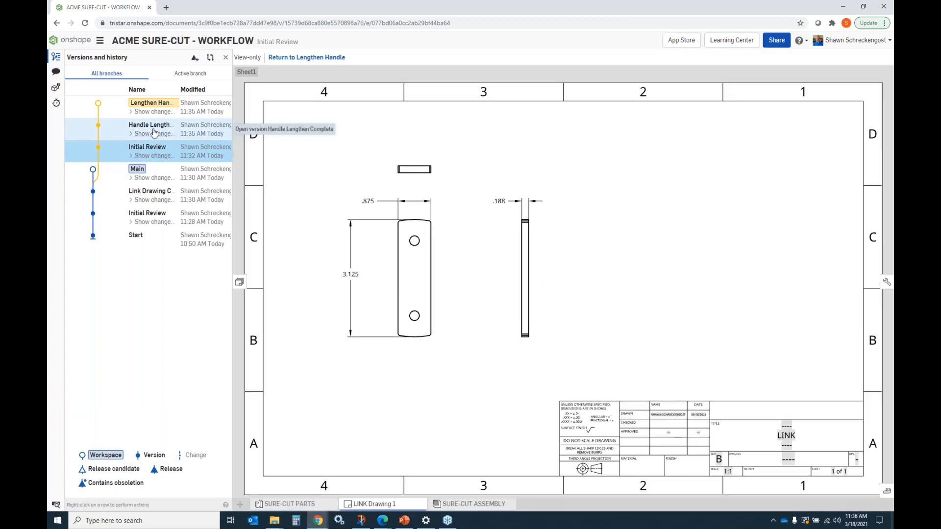
left_click(154, 132)
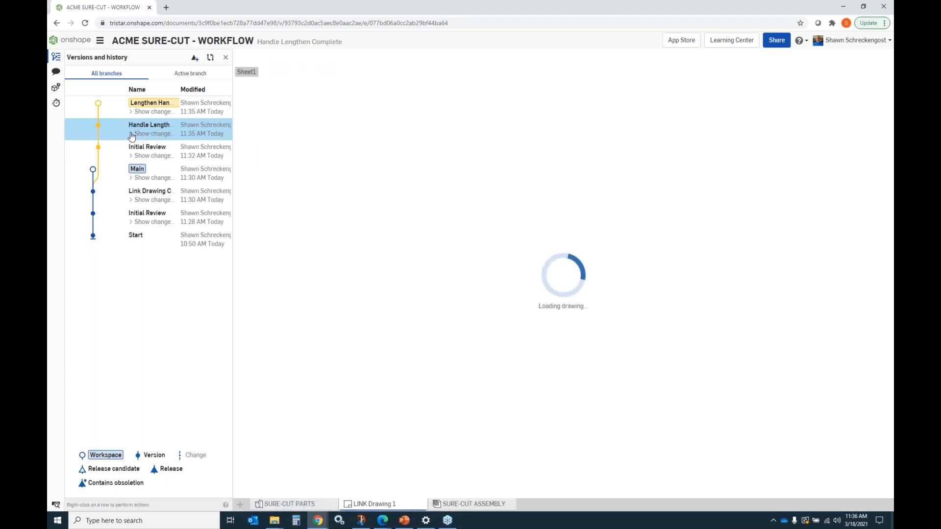
left_click(132, 134)
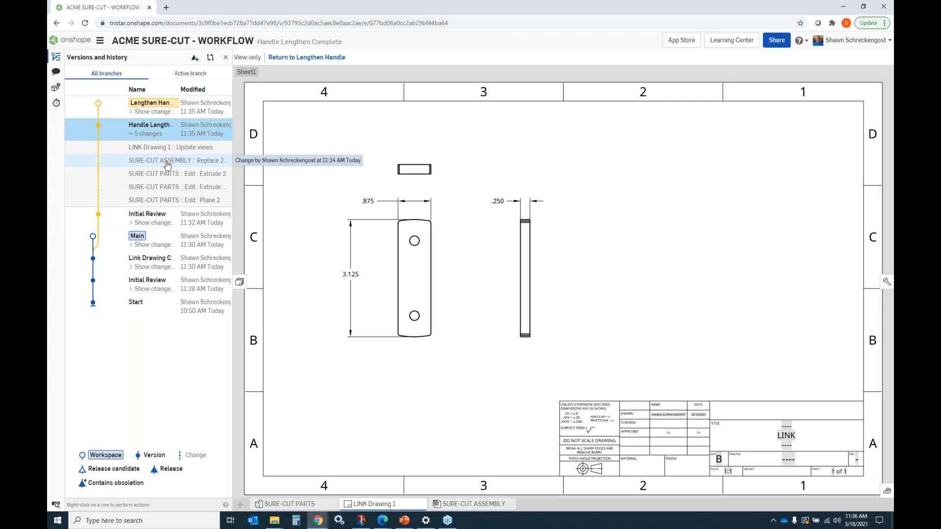
left_click(133, 136)
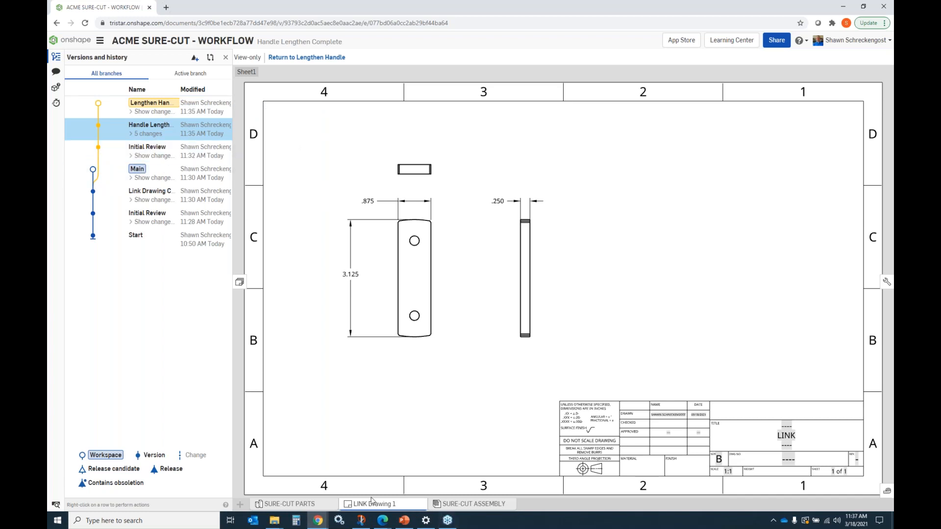
left_click(303, 503)
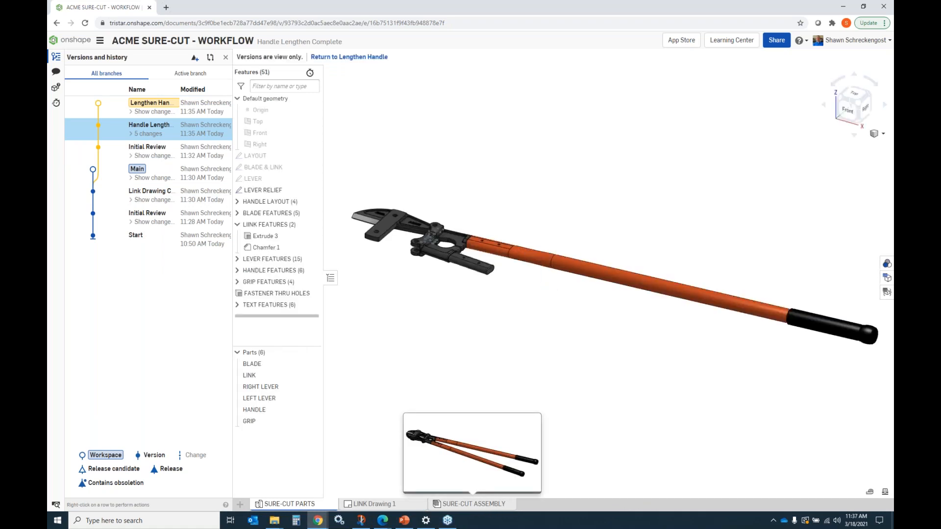
Step: Open the enterprise Release management settings and read through the default release workflow
left_click(889, 41)
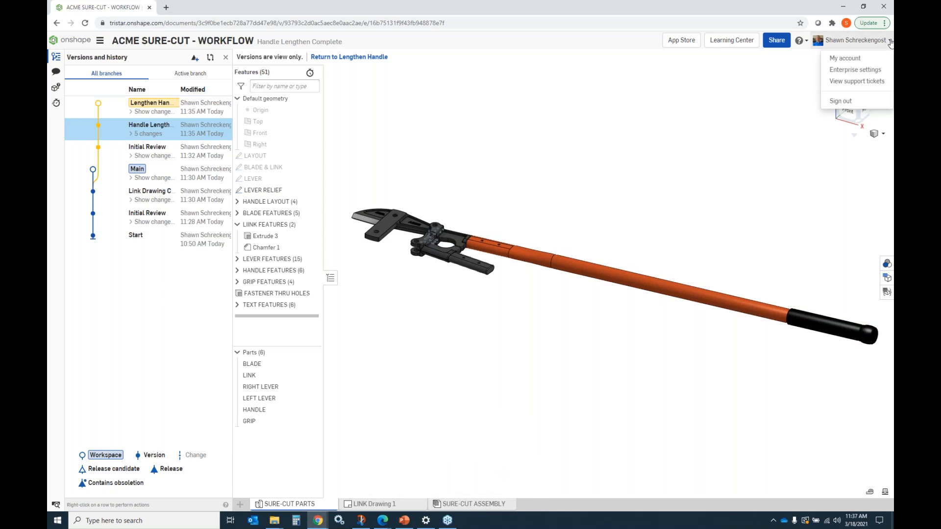
left_click(855, 70)
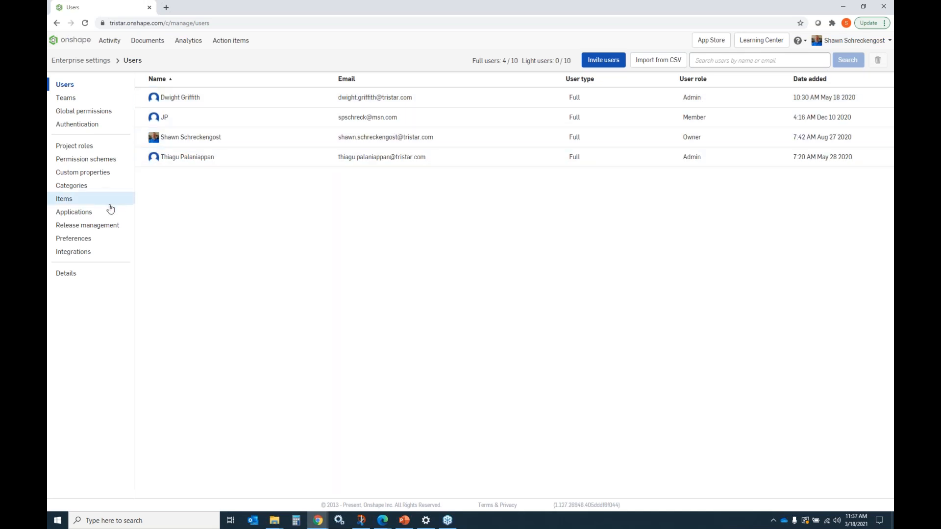
left_click(83, 225)
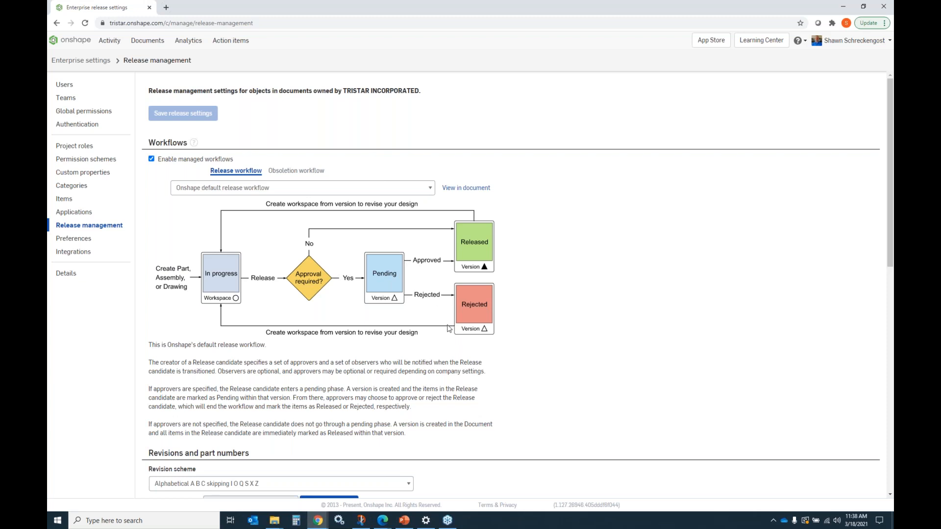
scroll(431, 328, "down", 4)
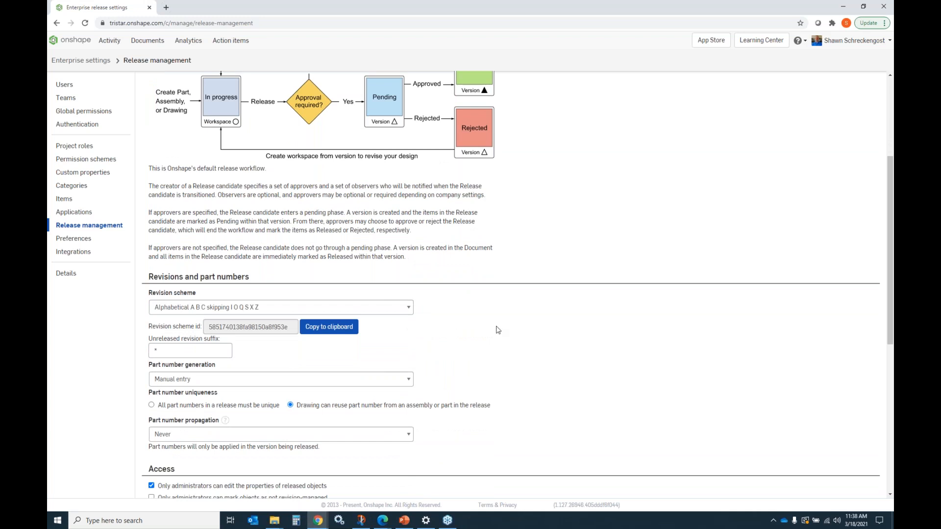
scroll(498, 326, "down", 1)
Step: Try switching part number generation to Sequential part number generation, then set it back to Manual entry
left_click(410, 265)
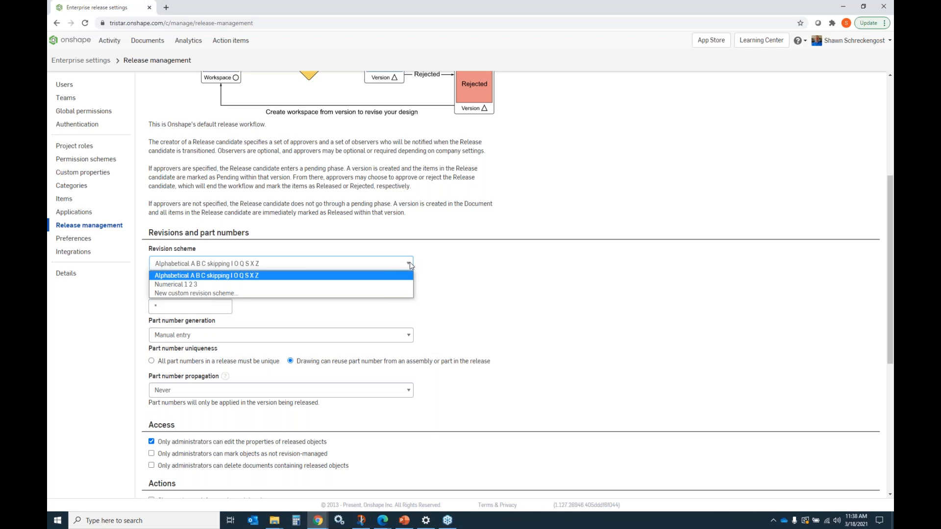
left_click(408, 337)
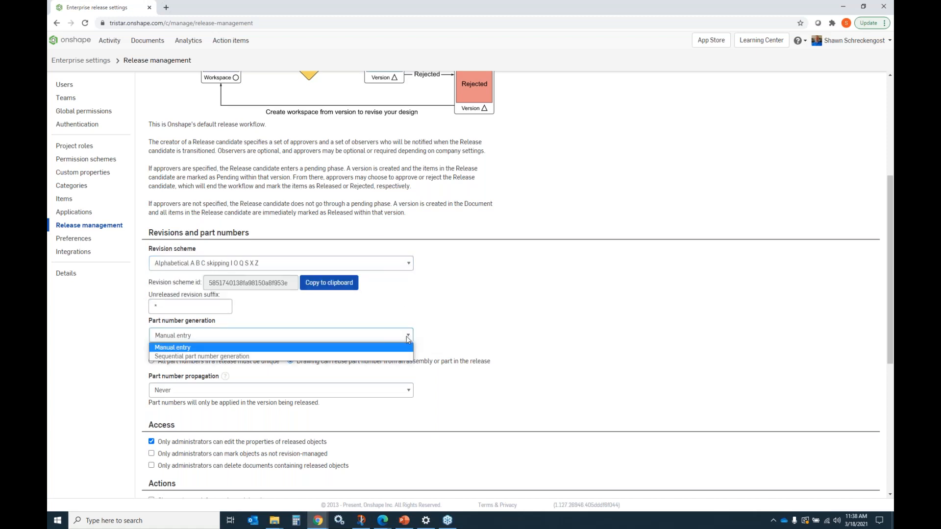
left_click(203, 357)
scroll(324, 324, "down", 2)
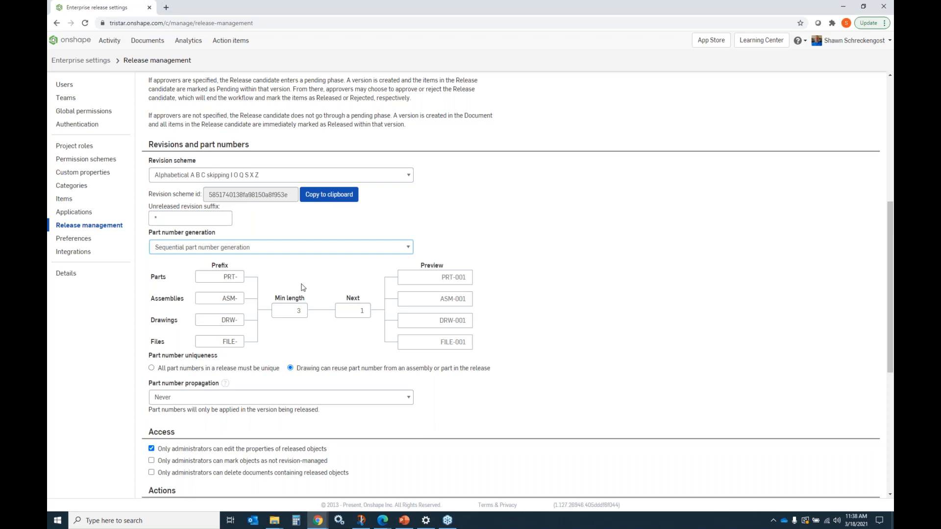
left_click(411, 249)
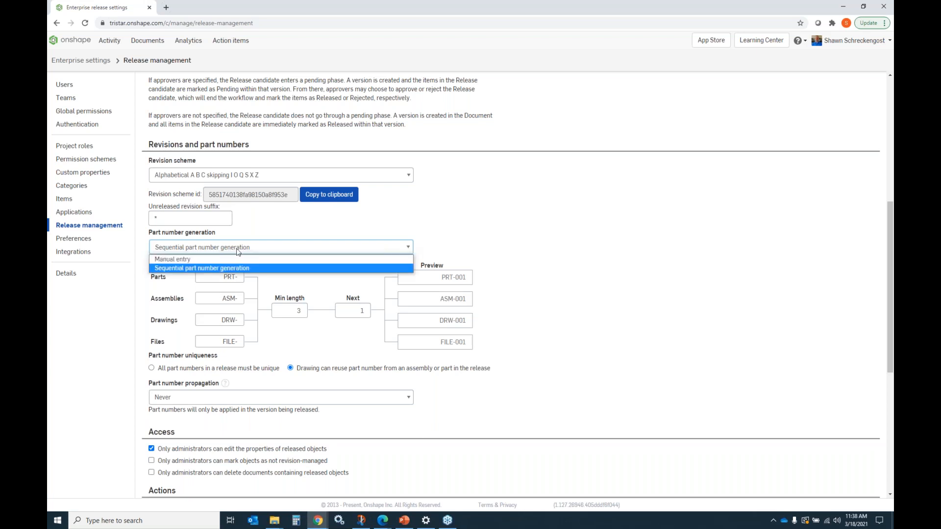
left_click(201, 259)
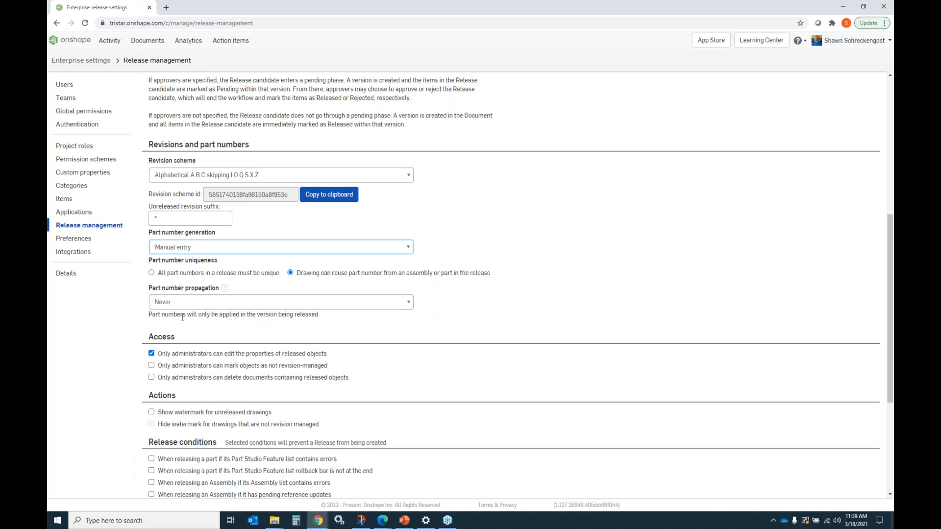
Step: Review the access, actions, release conditions and Release candidate dialog settings further down the page
scroll(219, 314, "down", 3)
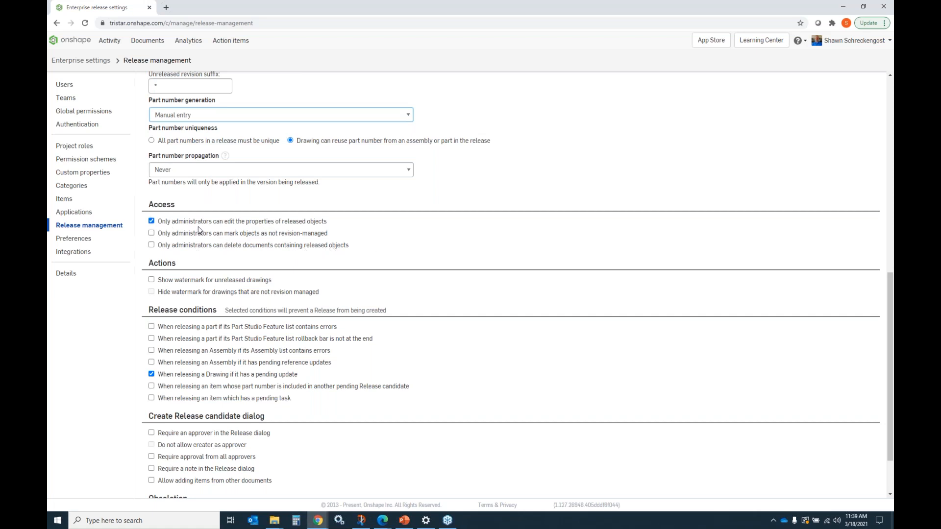
scroll(245, 235, "down", 1)
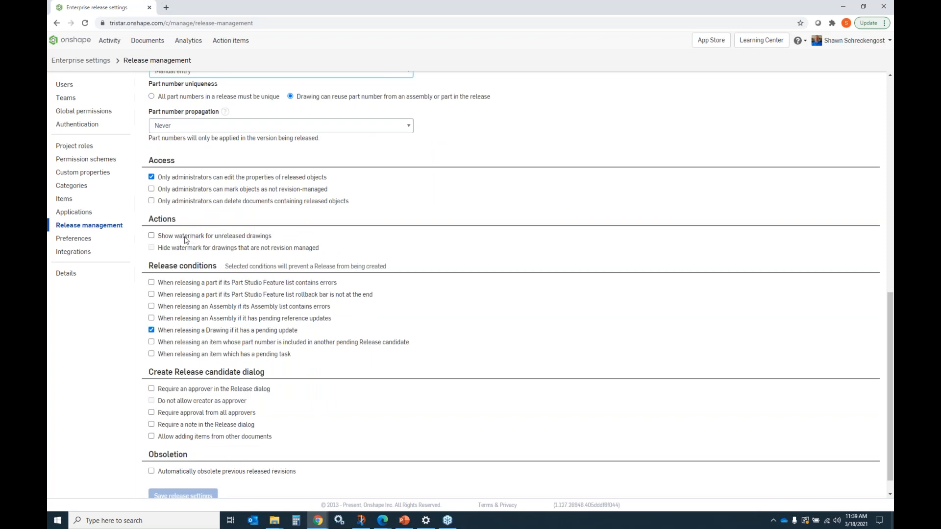
scroll(216, 236, "down", 1)
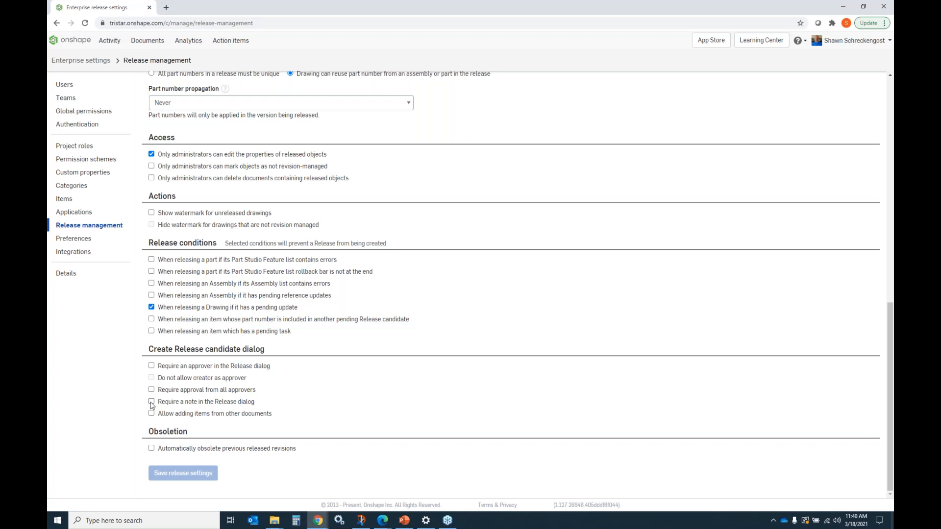
scroll(228, 329, "up", 4)
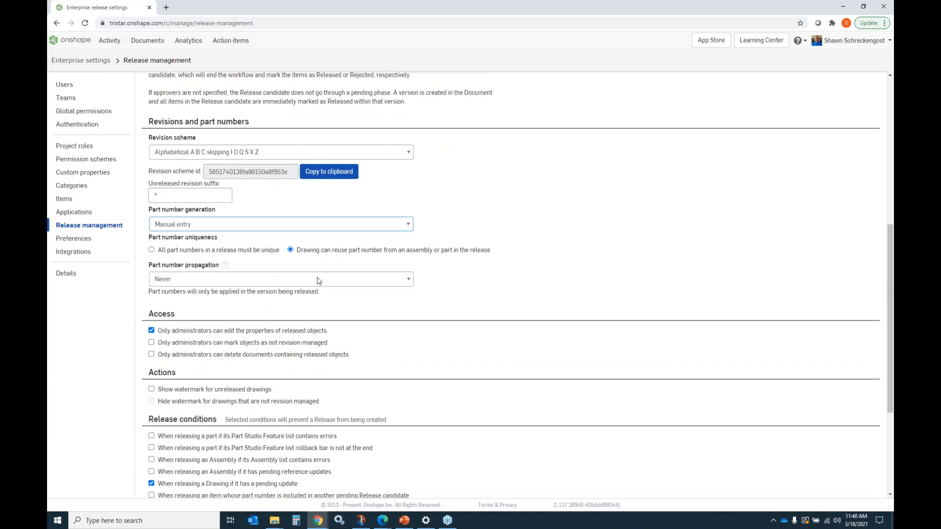
scroll(245, 285, "down", 2)
scroll(245, 285, "up", 3)
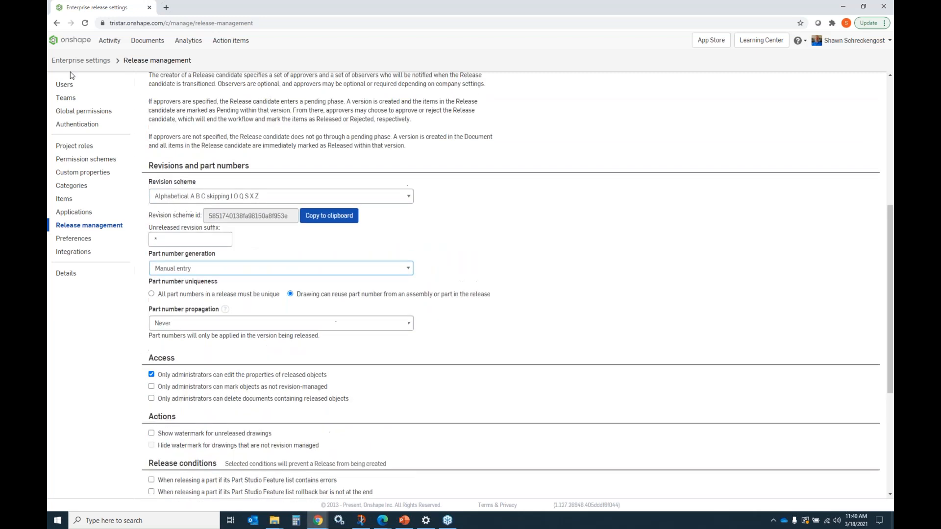
Step: Open the ACME SURE-CUT - WORKFLOW document from the SURE-CUT folder in the documents list
left_click(73, 41)
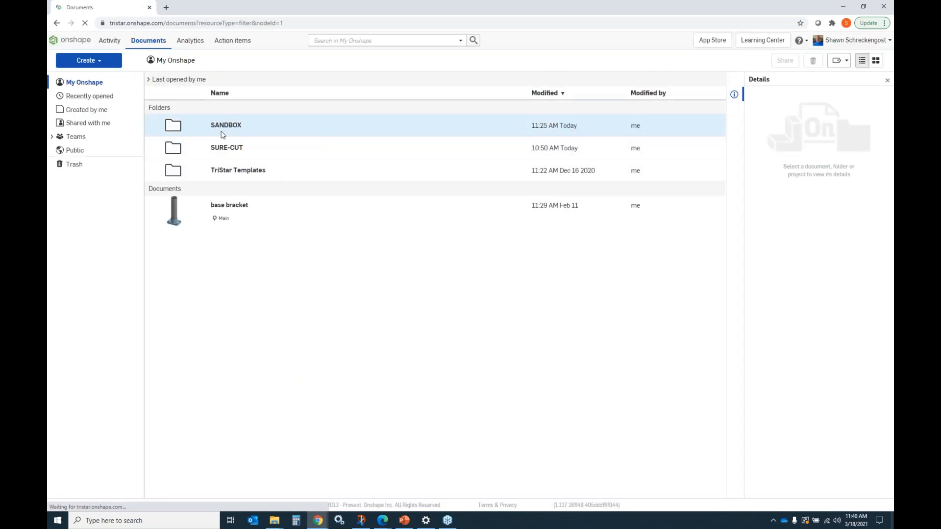
left_click(226, 125)
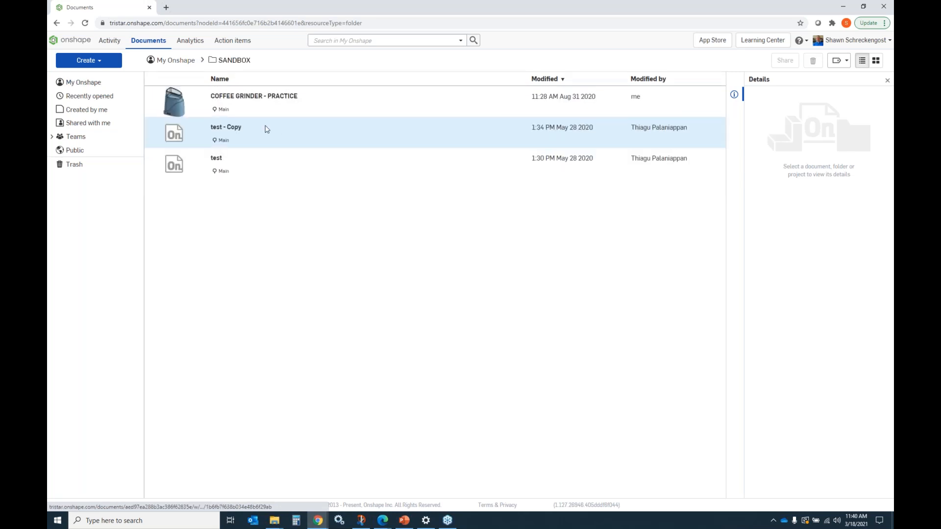
left_click(81, 83)
left_click(227, 134)
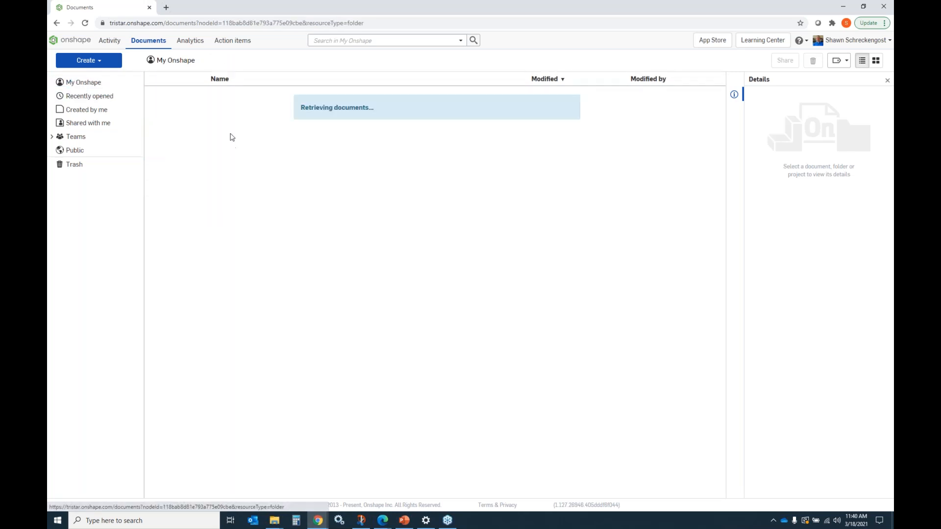
left_click(259, 96)
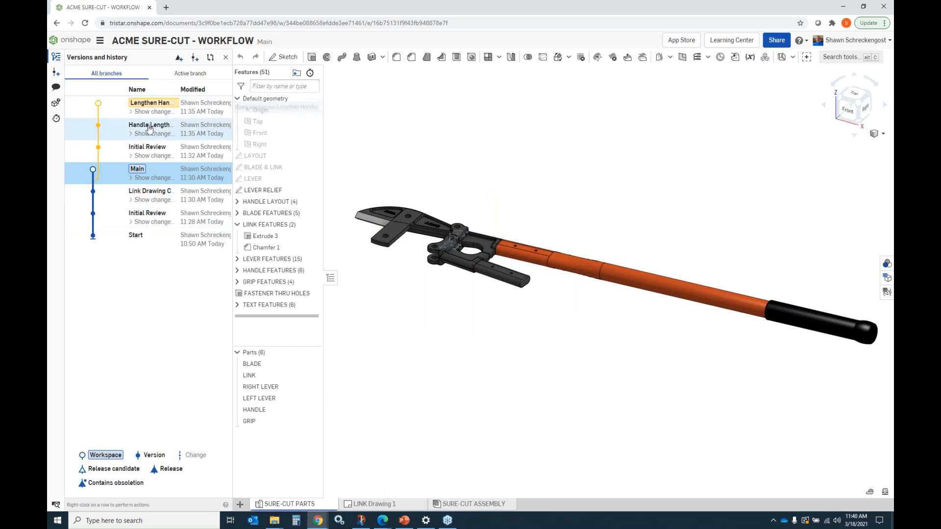
Step: Open the Handle Lengthen Complete version and start a release candidate for LINK Drawing 1
left_click(150, 130)
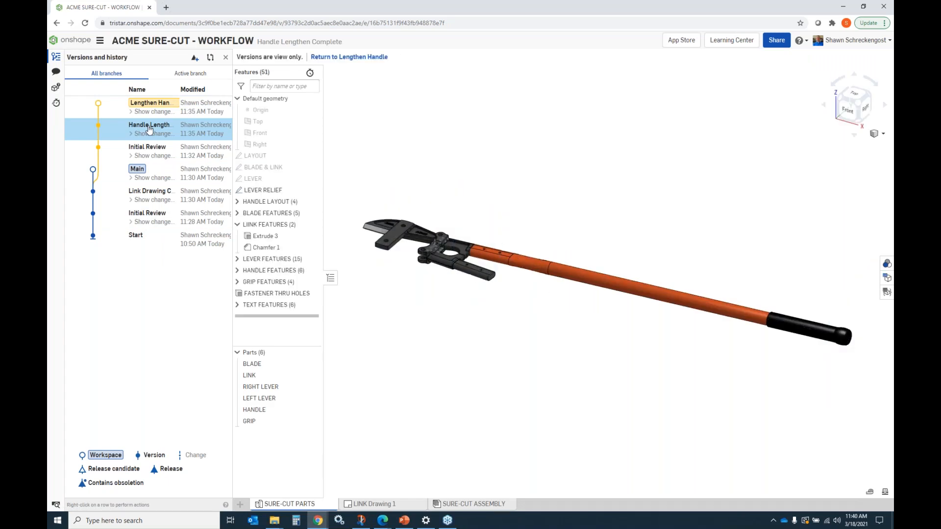
right_click(373, 495)
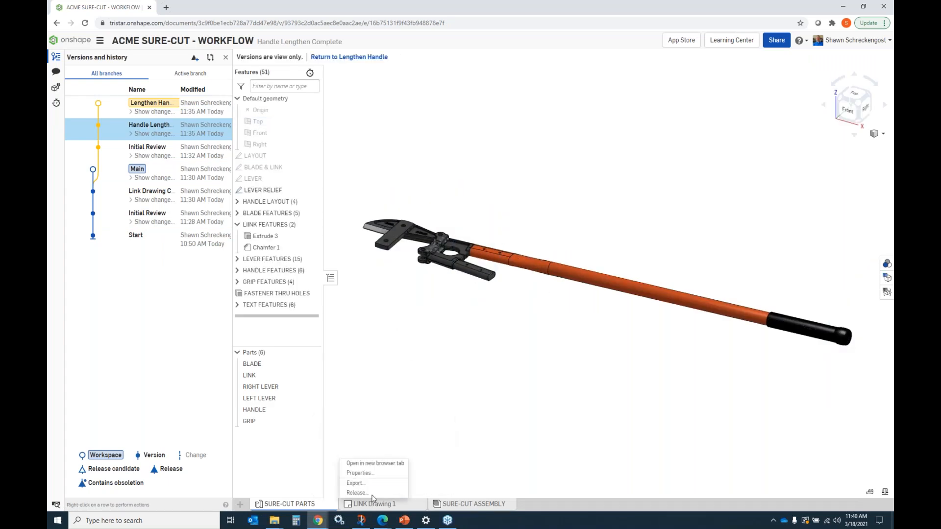
left_click(357, 492)
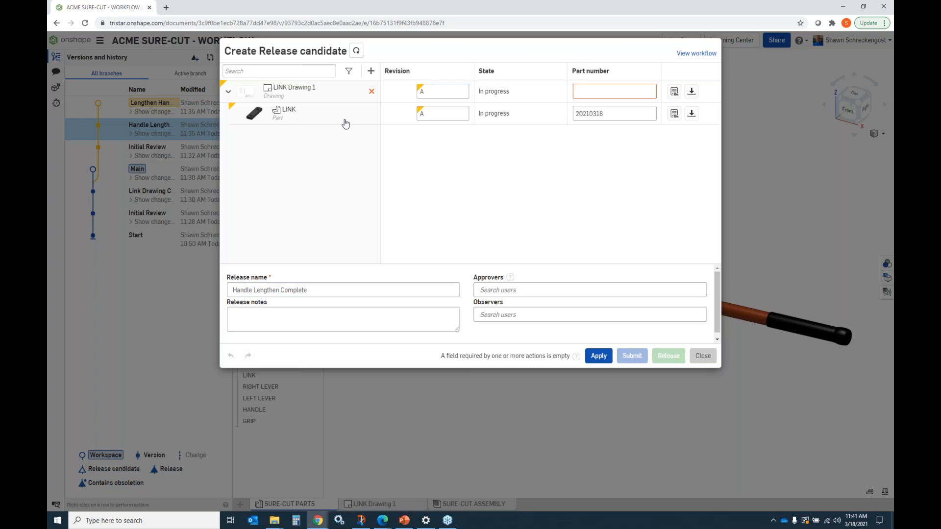
left_click(371, 71)
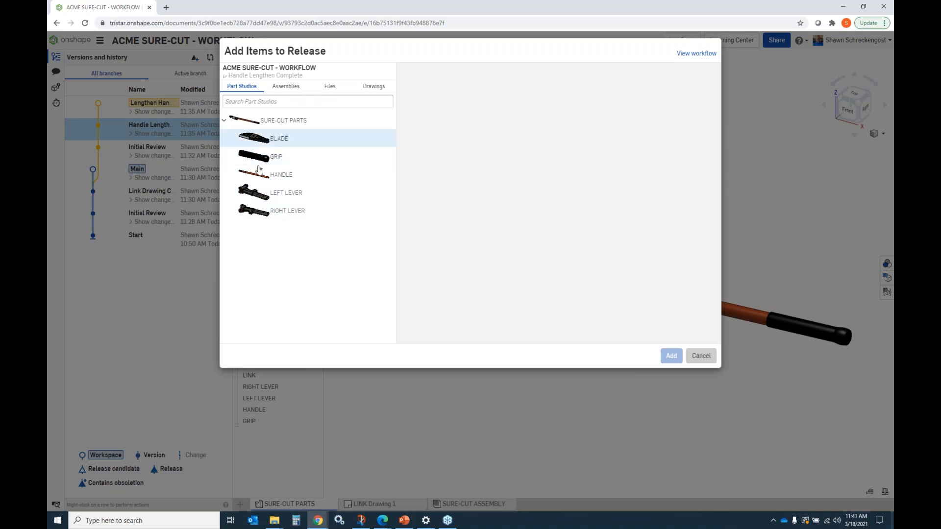
left_click(712, 356)
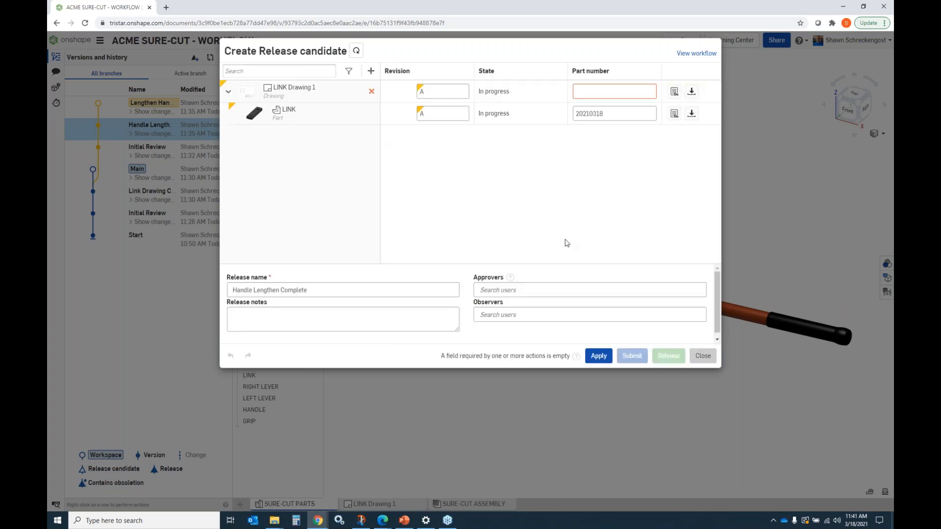
Step: Copy the LINK part's part number 20210318 into the drawing's part number field
left_click_drag(606, 114, 568, 115)
key("ctrl+c")
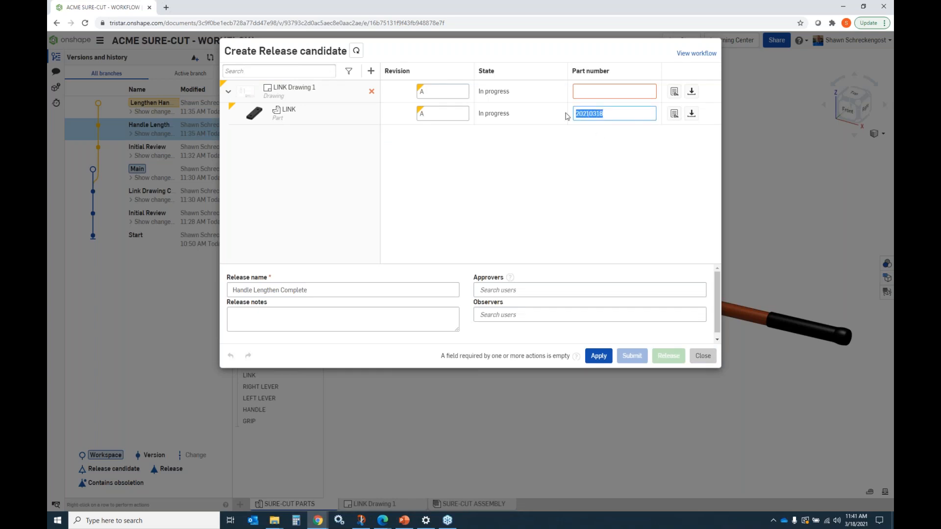
left_click(610, 90)
key("ctrl+v")
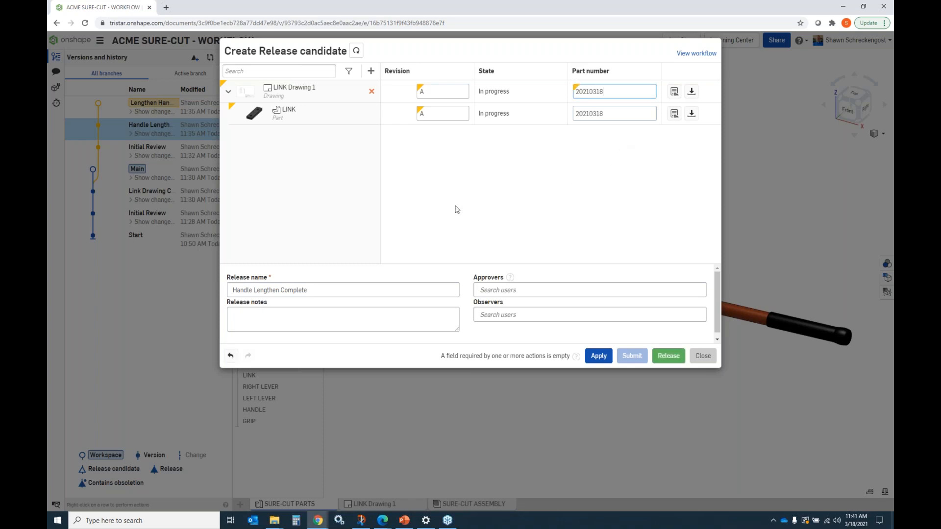
Step: Enter Initial Release as the release notes
left_click(245, 316)
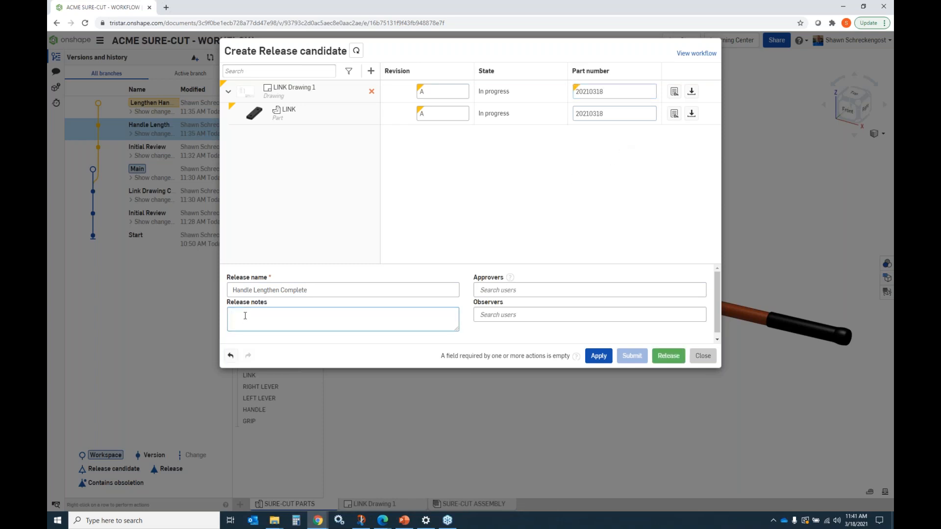
type("Initial Release")
Step: Add the document owner as approver and submit the release candidate
left_click(511, 293)
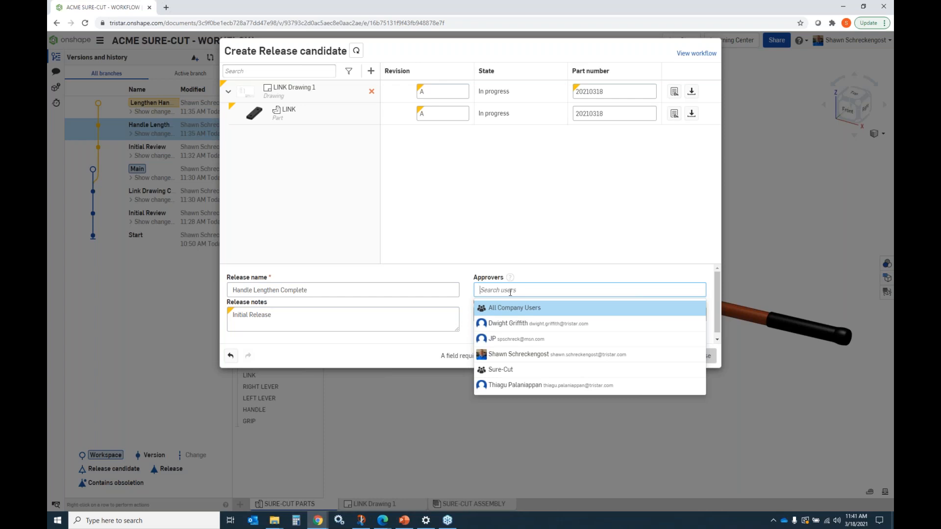
left_click(494, 203)
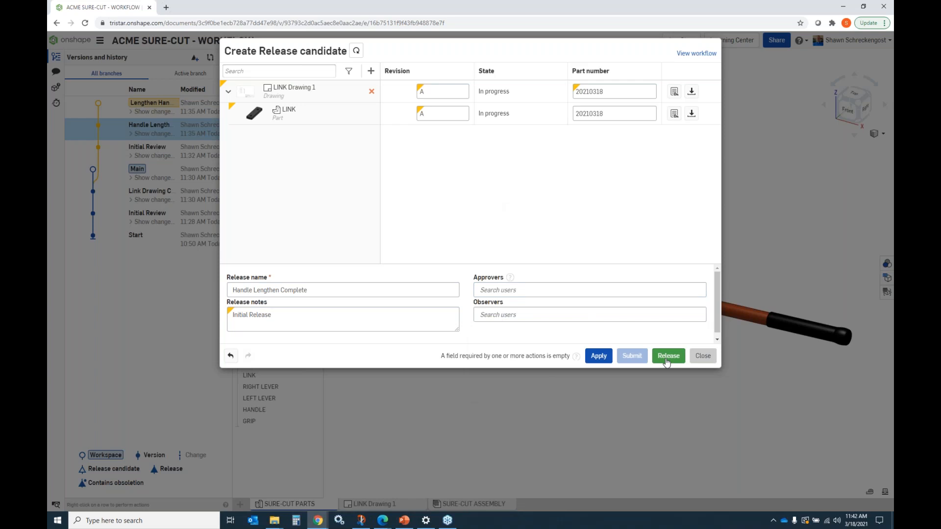
left_click(520, 289)
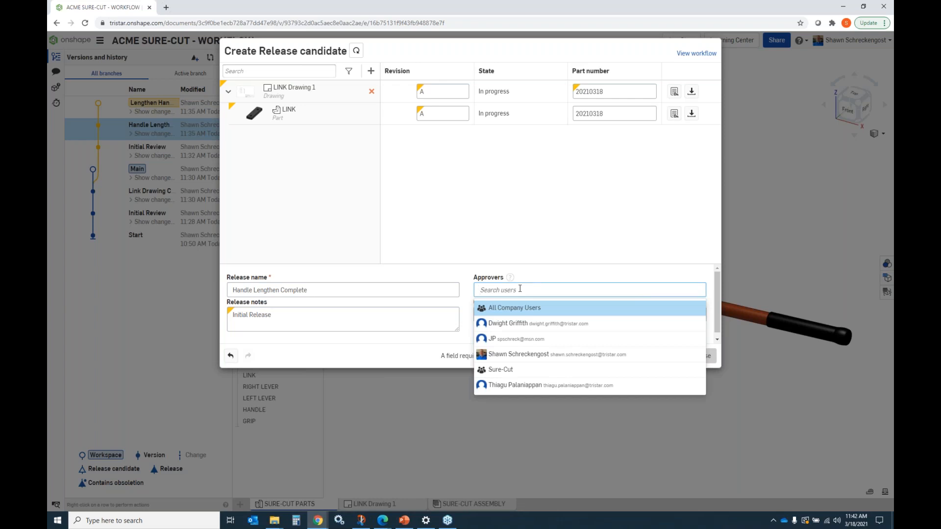
left_click(520, 355)
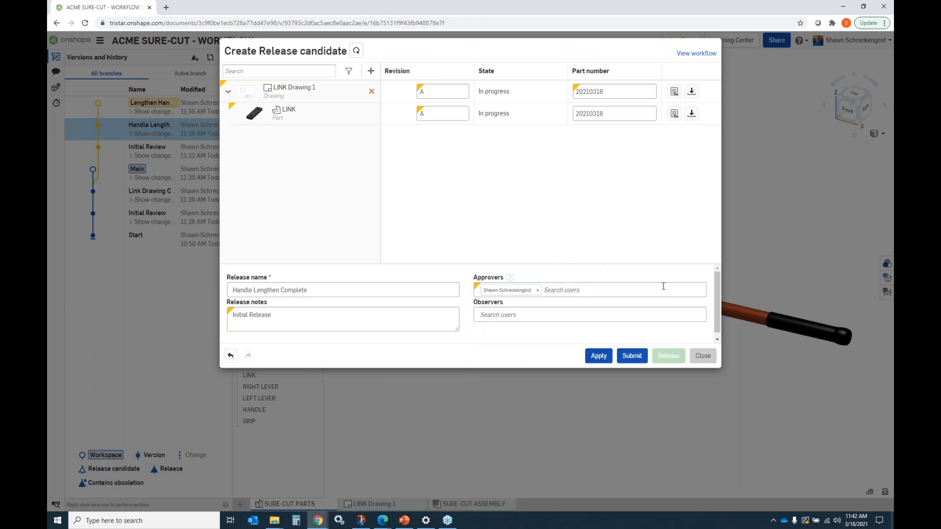
left_click(633, 358)
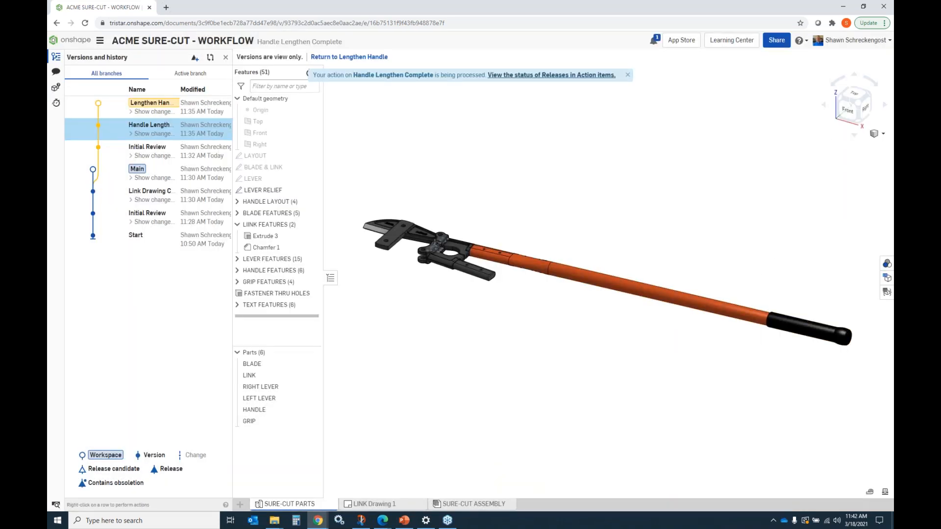
Step: Open the notifications, switch to Outlook to read the release approval e-mail, and return to the browser
left_click(654, 42)
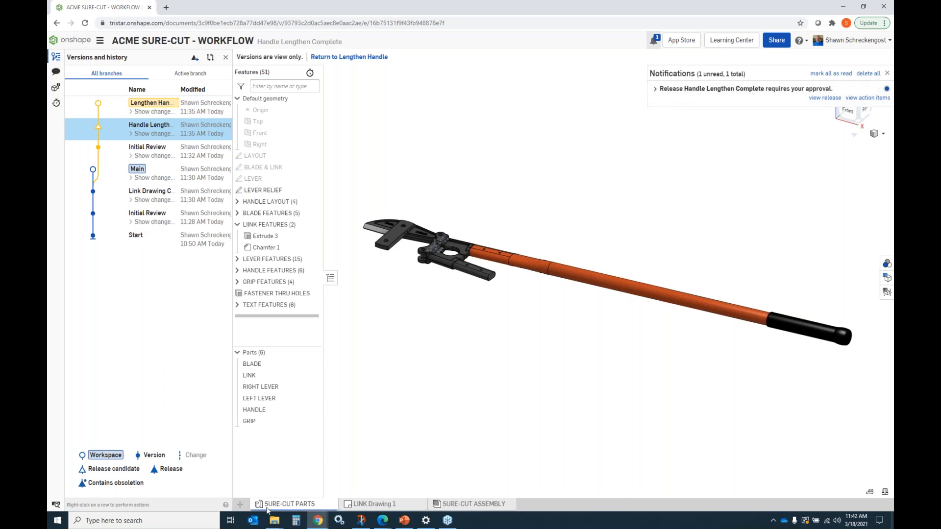
left_click(253, 522)
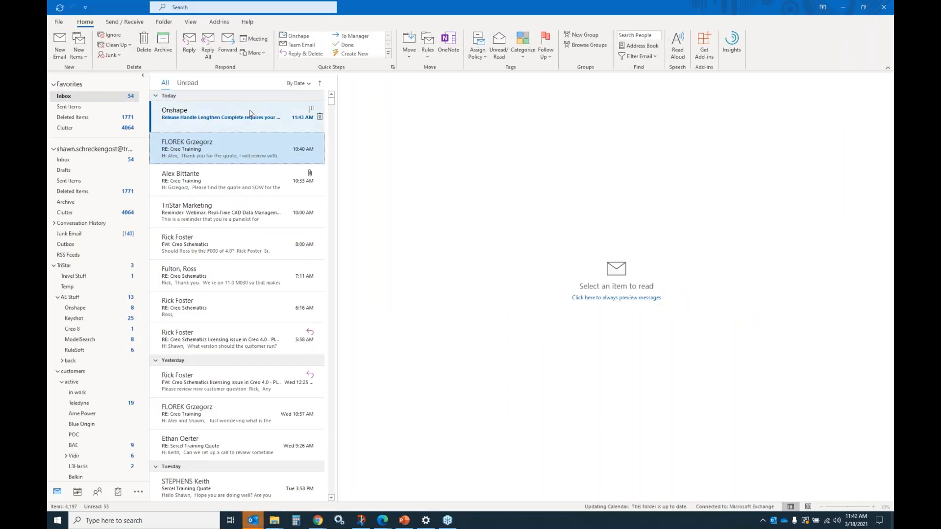
left_click(220, 118)
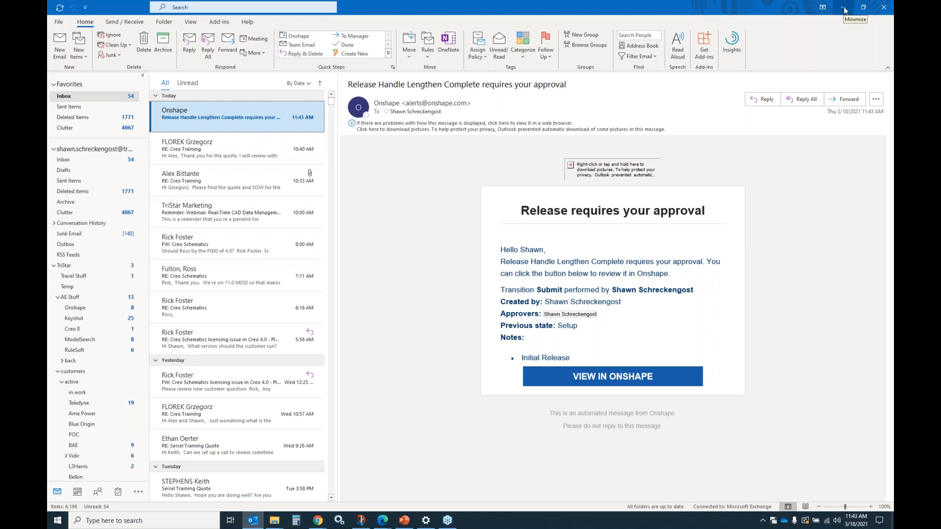
left_click(844, 8)
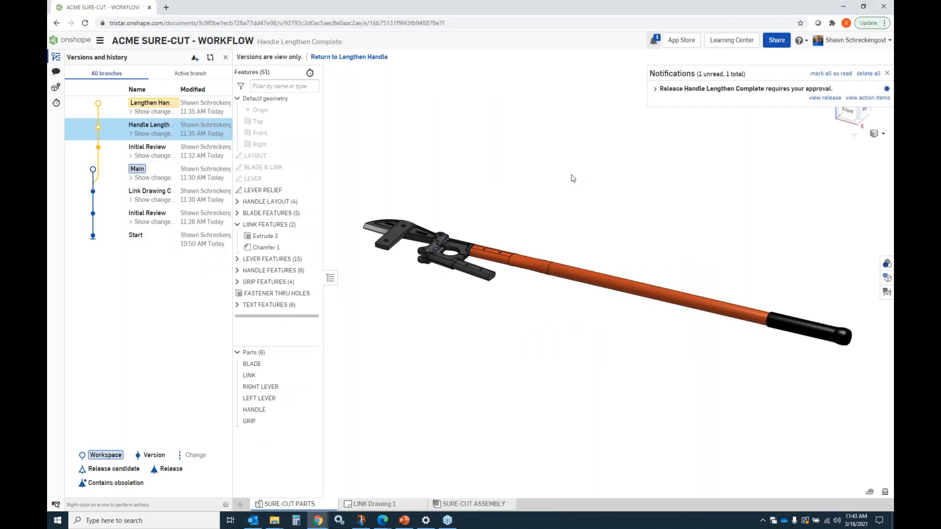
Step: Open the pending release from the notification and approve it with Release
left_click(825, 98)
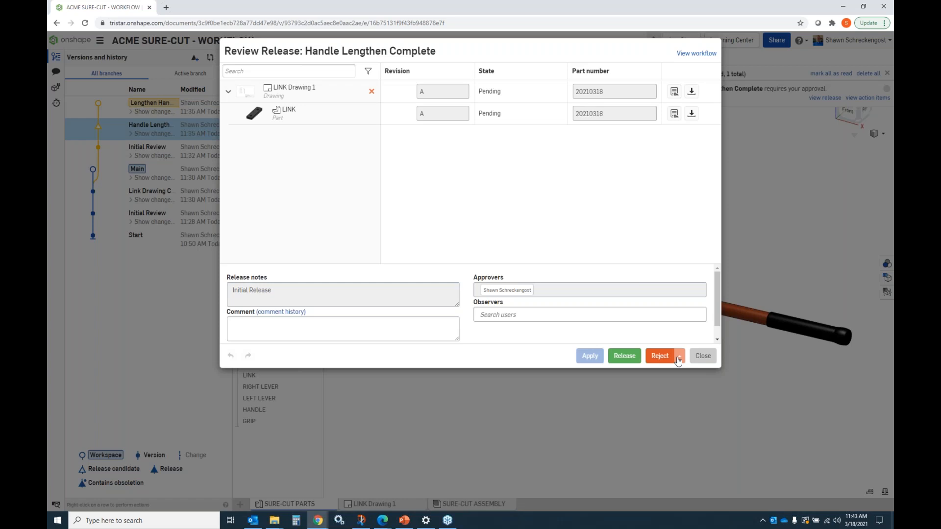
left_click(626, 356)
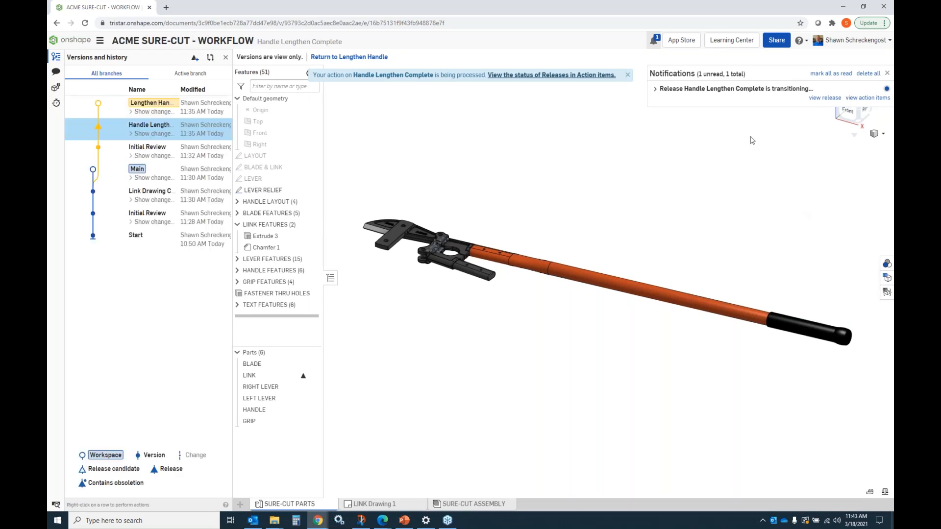
Step: Reopen the release from the notifications to check its state, then close the review dialog
left_click(653, 43)
left_click(654, 43)
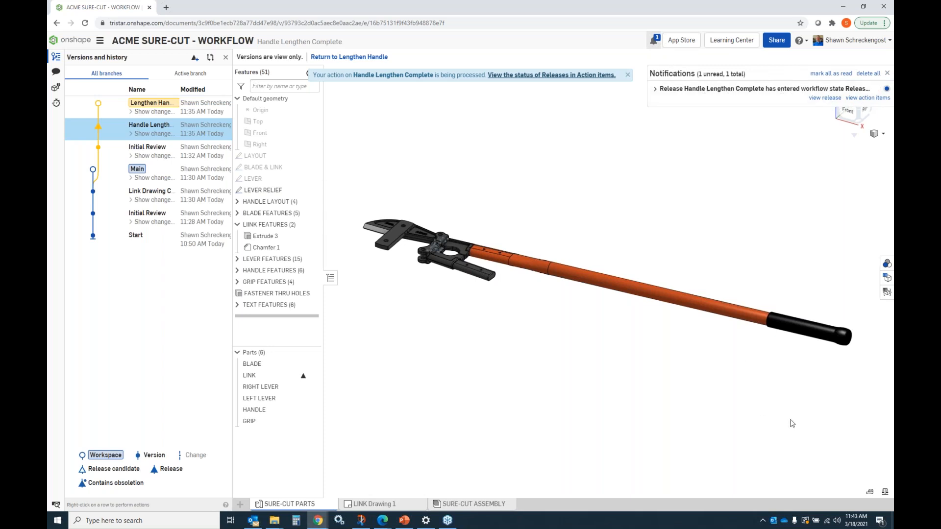
left_click(825, 98)
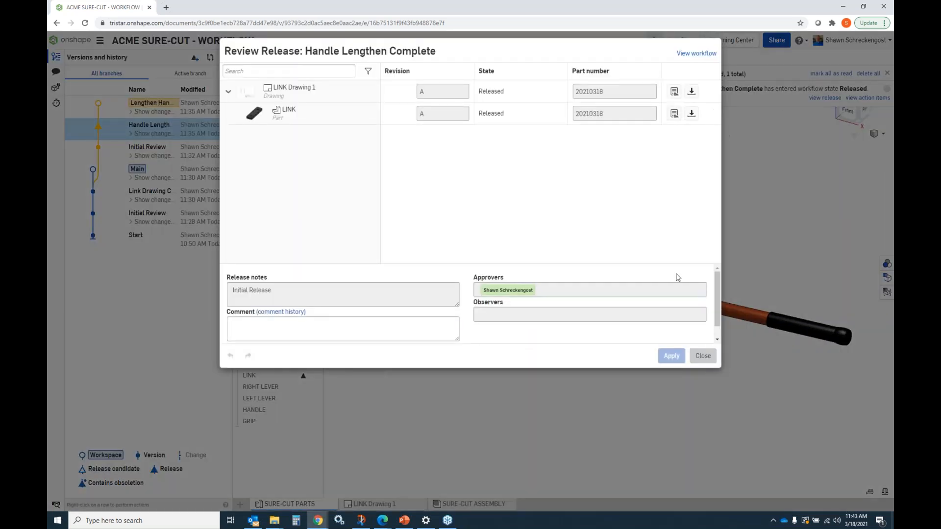
left_click(702, 356)
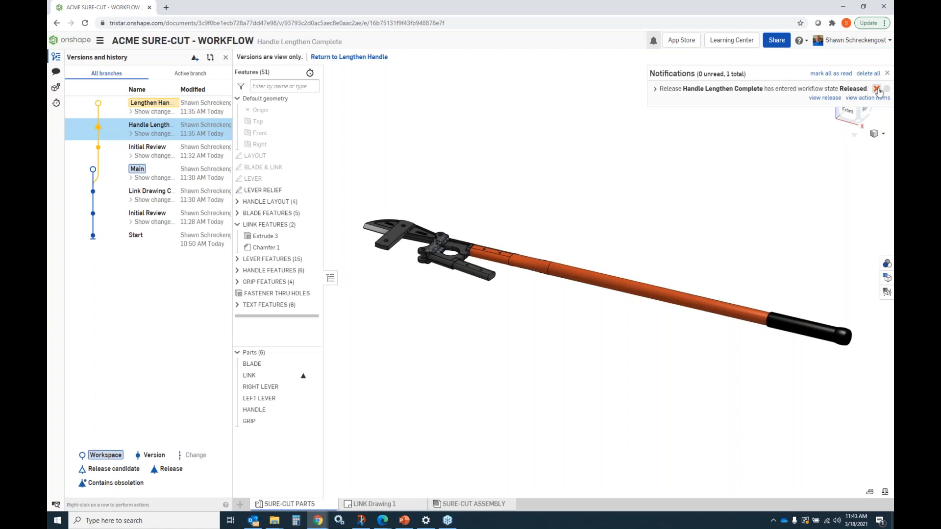